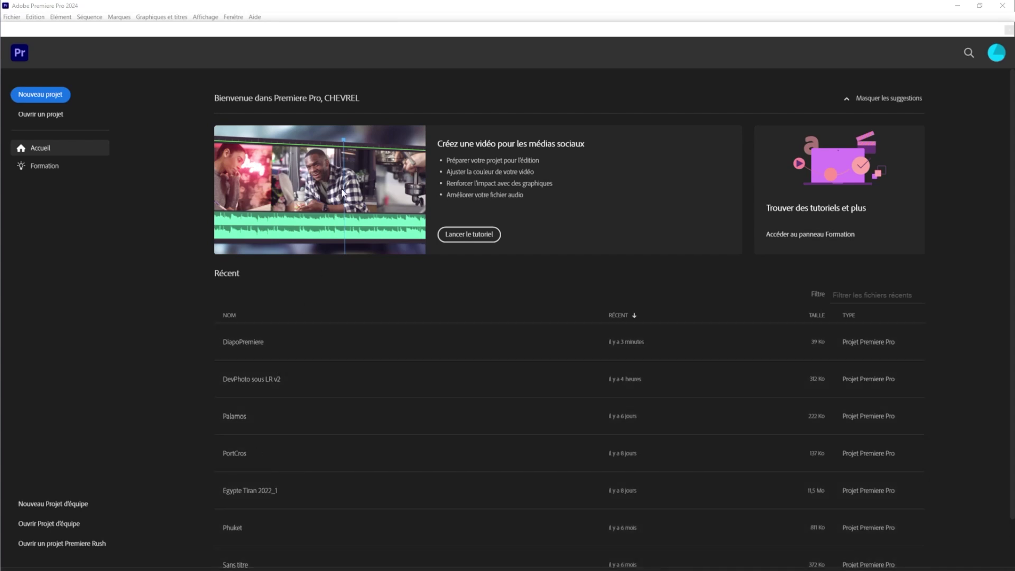
# Step: Create a new project from the Home screen and name it 'Lanzarote'
pyautogui.click(50, 96)
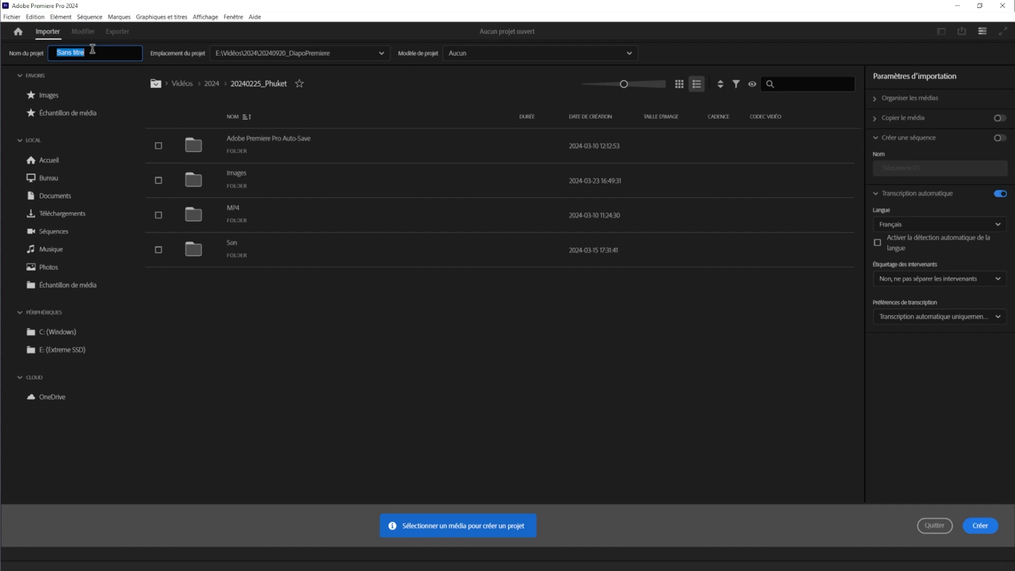
pyautogui.write('L')
pyautogui.write('anzarote')
# Step: Browse for a project location and create a folder '20240923_Lanzarote' inside Vidéos\2024
pyautogui.click(260, 56)
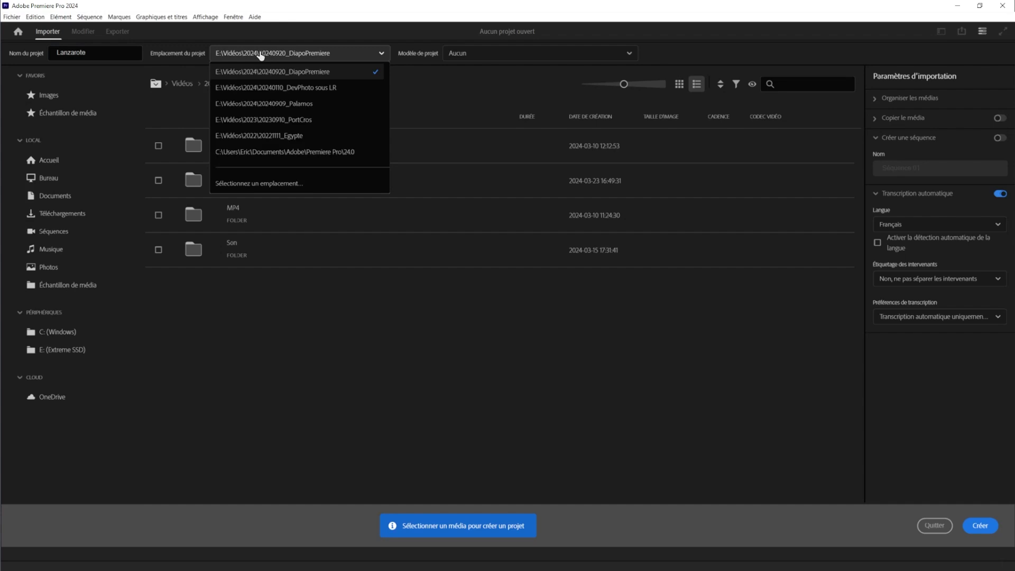
pyautogui.click(258, 183)
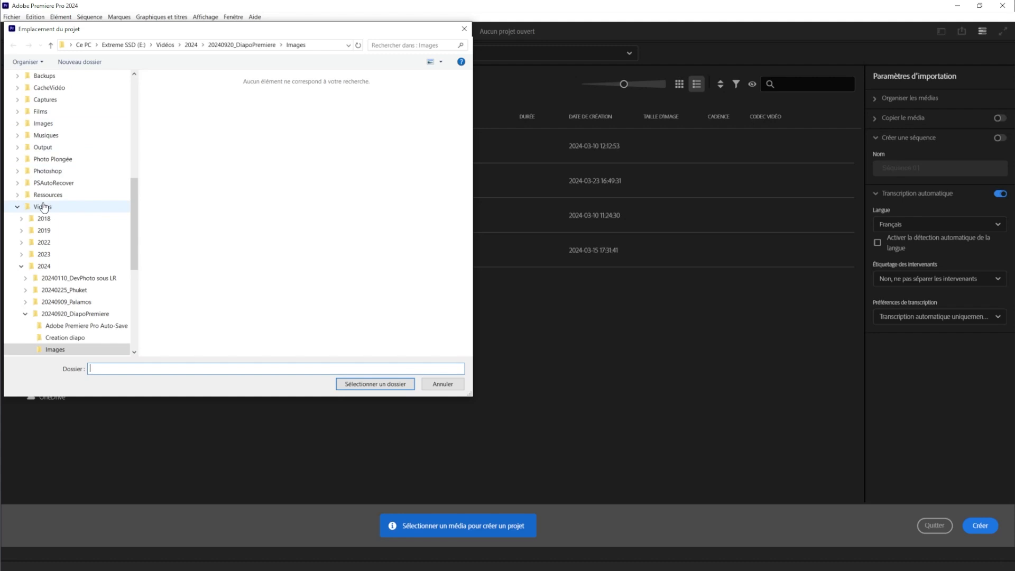
pyautogui.click(52, 270)
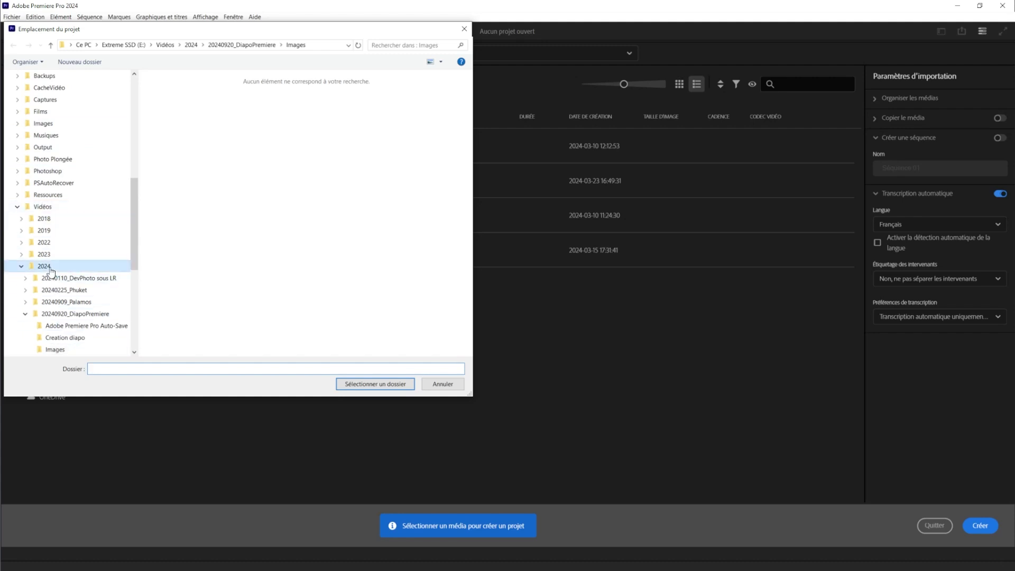
pyautogui.rightClick(200, 174)
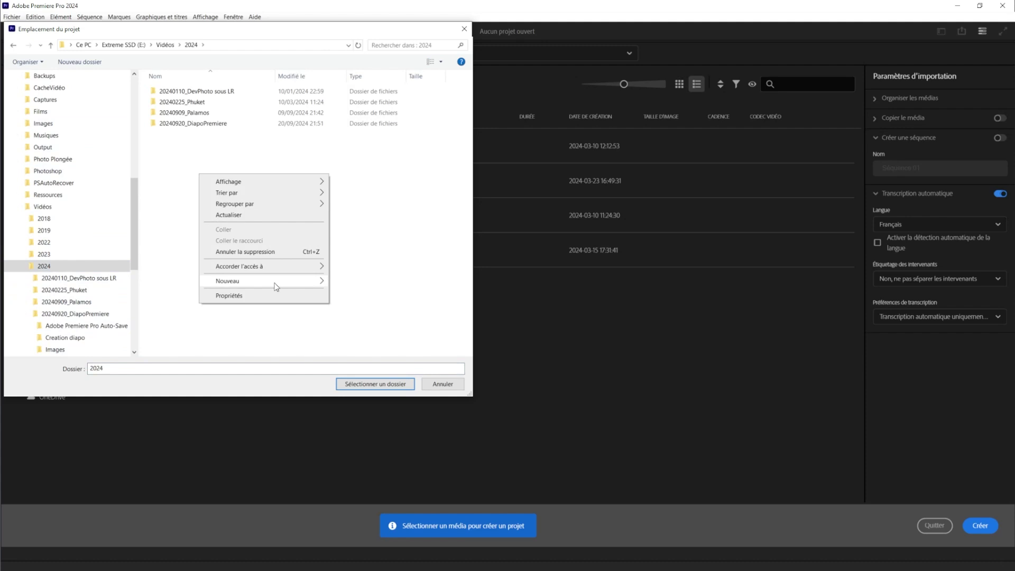
pyautogui.moveTo(275, 287)
pyautogui.click(349, 281)
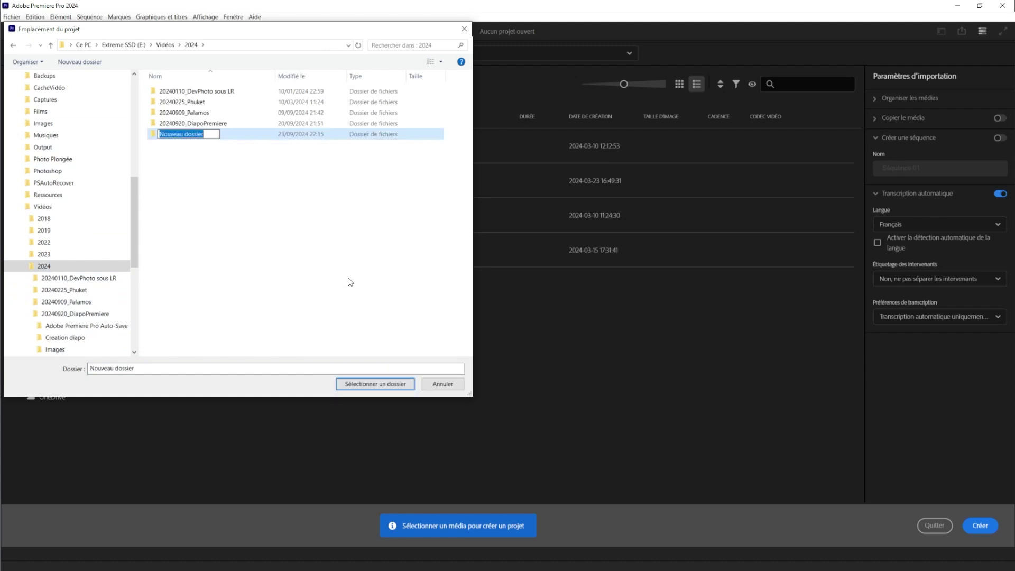
pyautogui.write('2024')
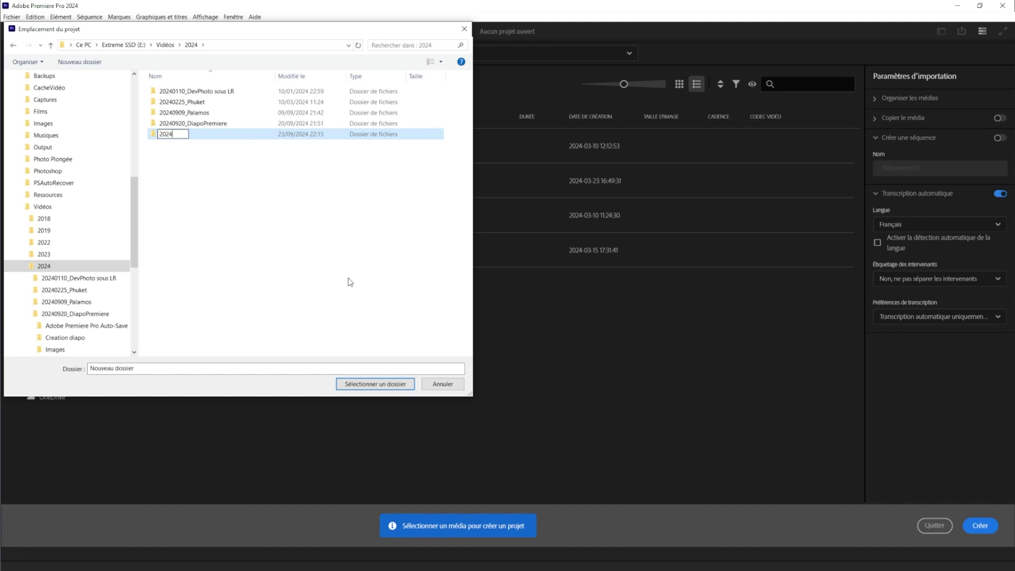
pyautogui.write('09')
pyautogui.write('23_')
pyautogui.write('Lanzarote')
pyautogui.press('Return')
# Step: Set 20240923_Lanzarote as the project location and create the Lanzarote project
pyautogui.doubleClick(173, 138)
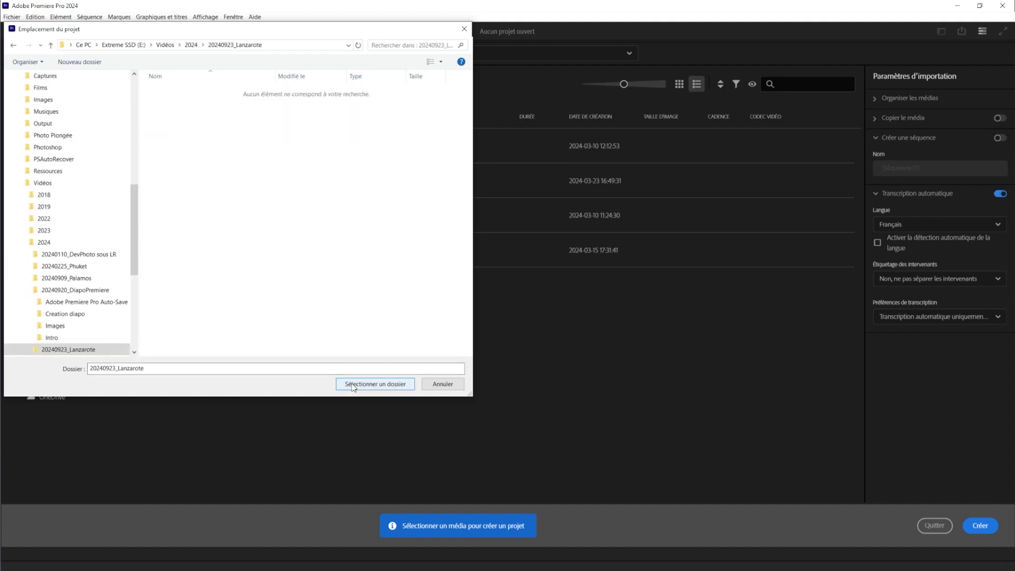
pyautogui.click(352, 384)
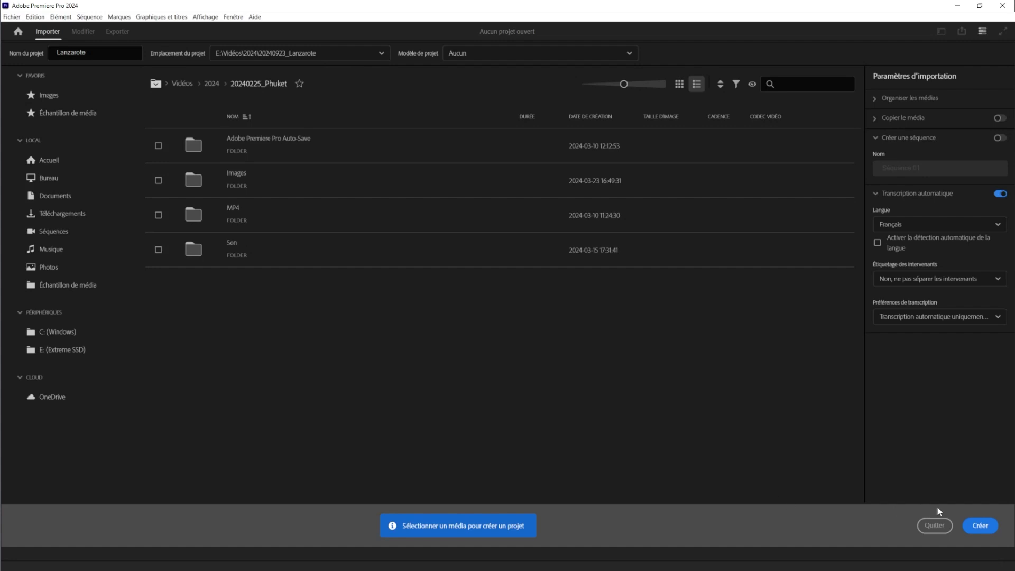
pyautogui.click(984, 526)
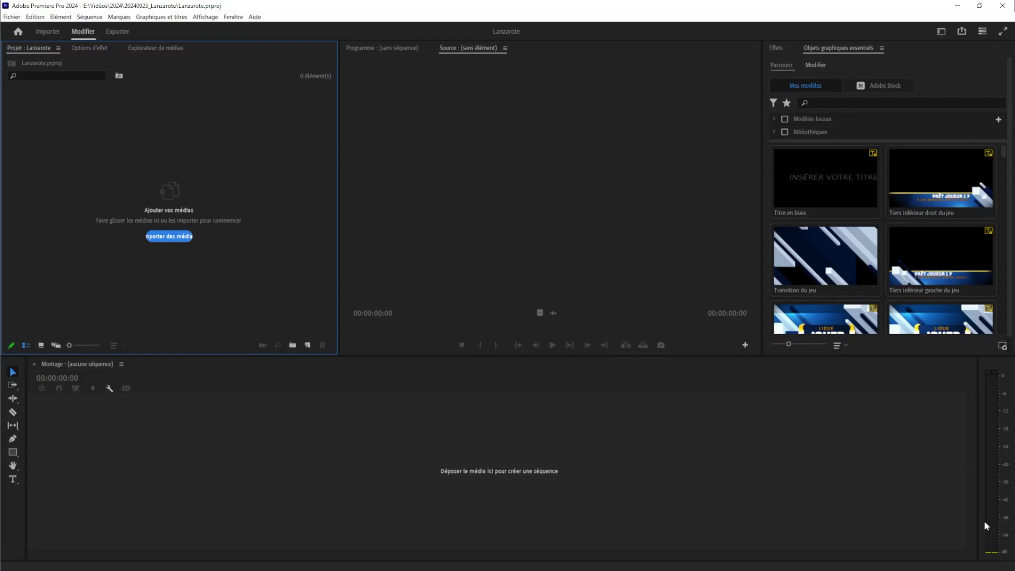
# Step: Confirm Lanzarote.prproj sits in E:\Vidéos\2024\20240923_Lanzarote, then close File Explorer
pyautogui.hotkey('alt', 'Tab')
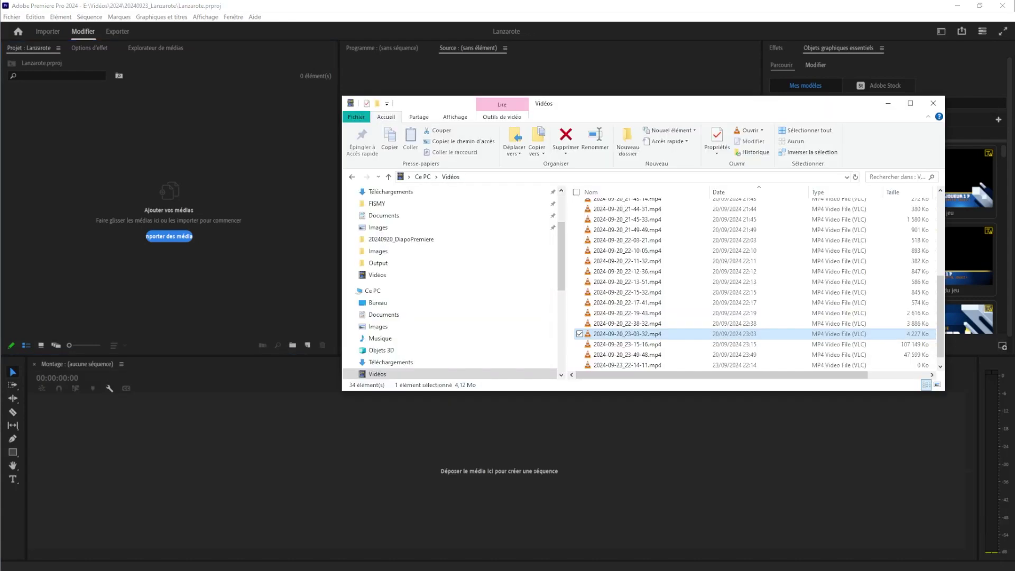
pyautogui.scroll(-5, 494, 256)
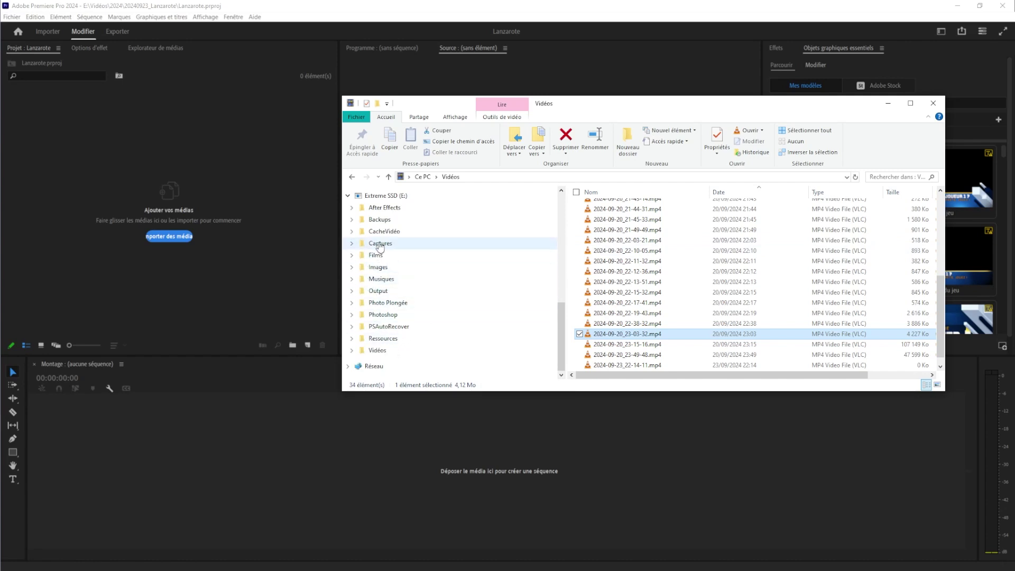
pyautogui.click(383, 196)
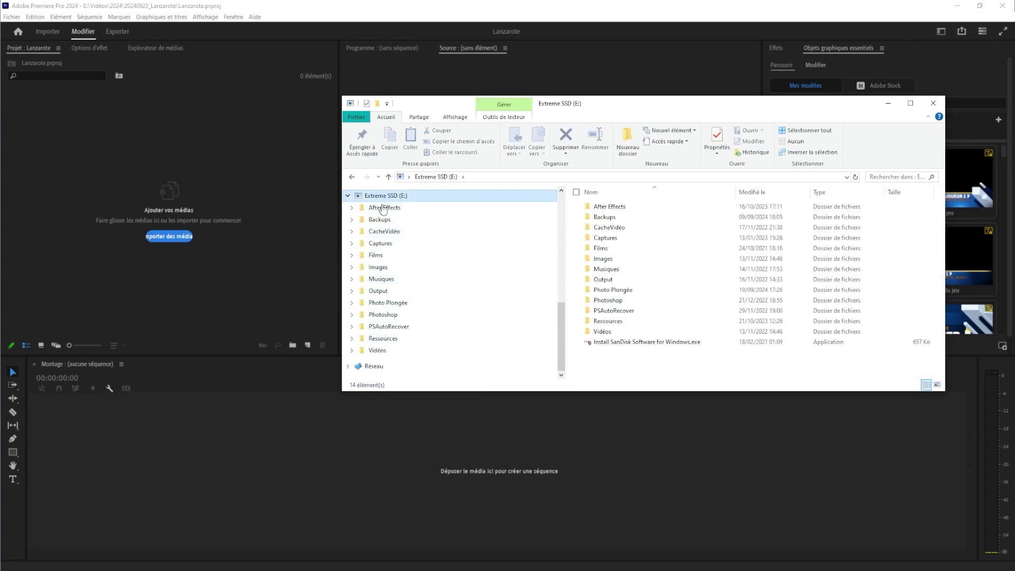
pyautogui.click(377, 350)
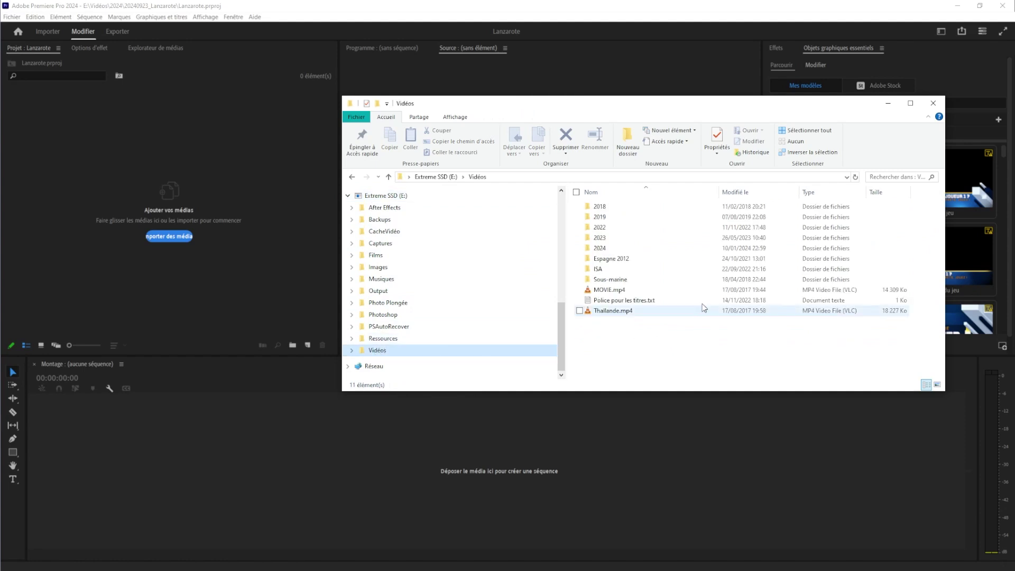
pyautogui.doubleClick(611, 248)
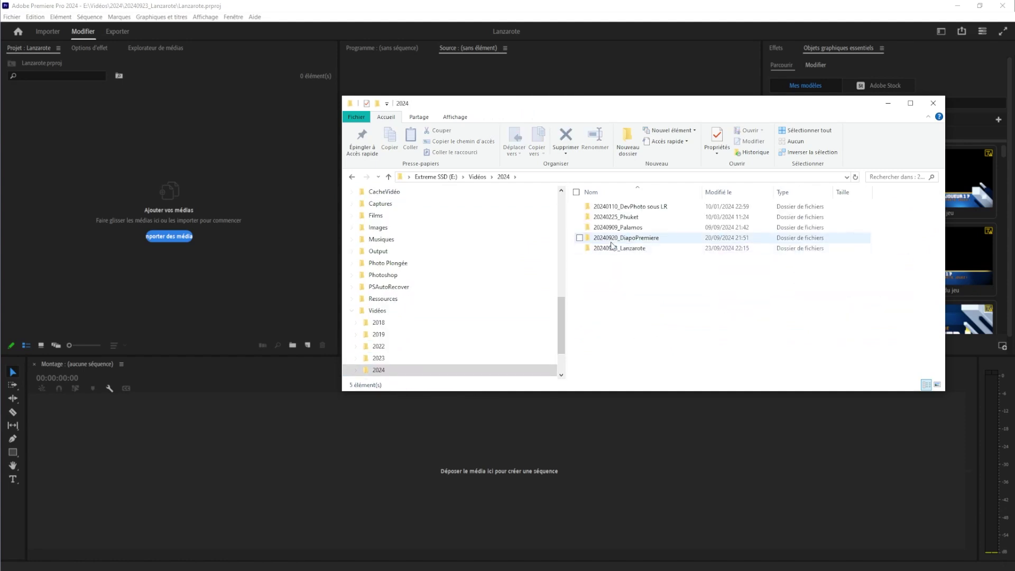
pyautogui.doubleClick(620, 249)
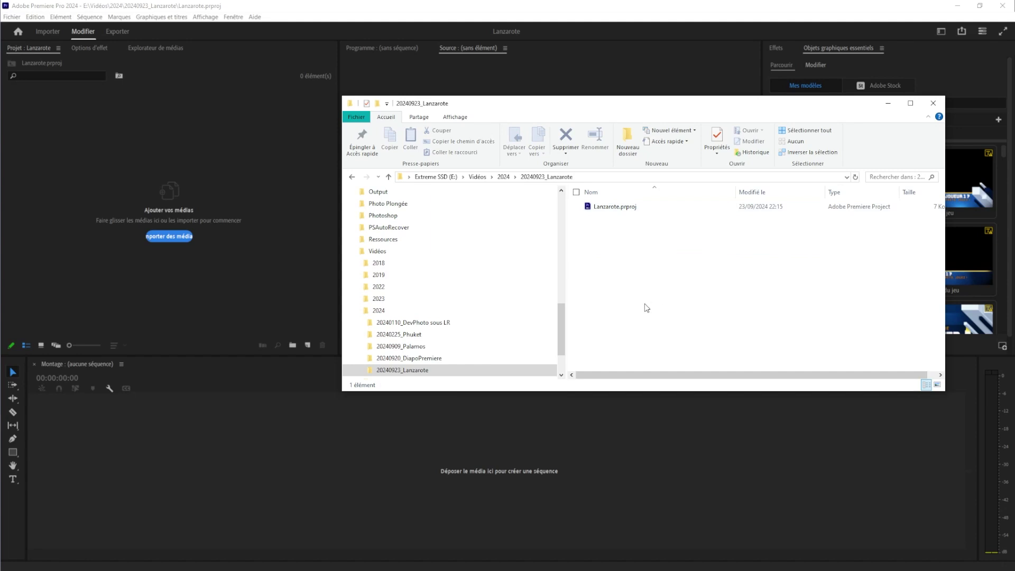
pyautogui.click(934, 104)
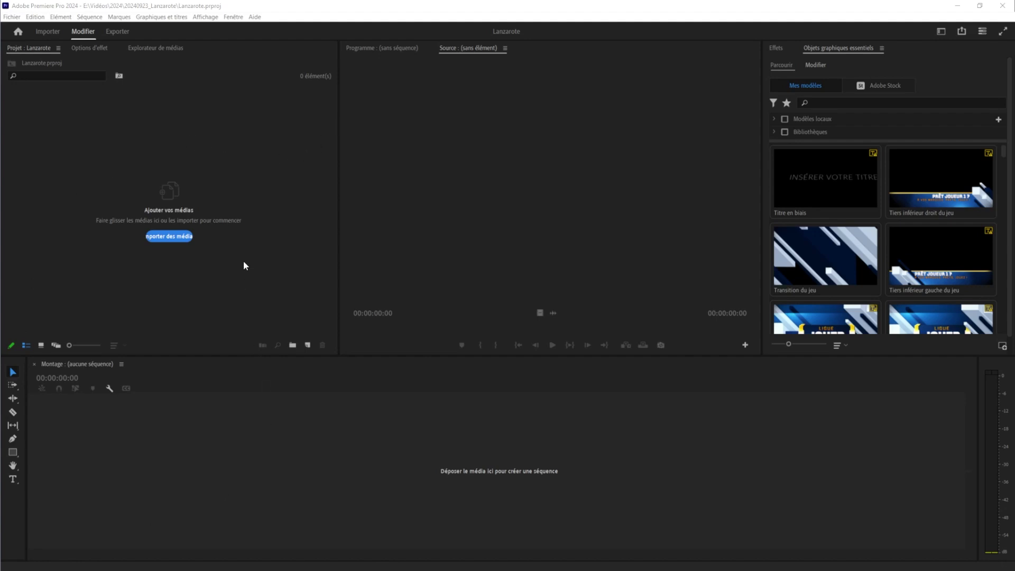
# Step: Switch to the 'De base' workspace and bring the Options d'effet panel forward
pyautogui.click(233, 17)
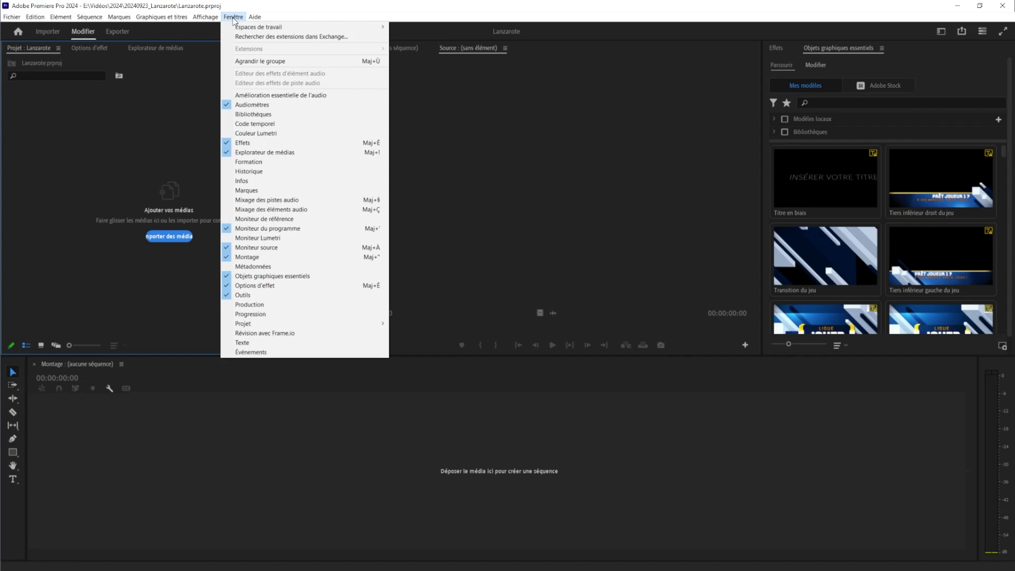
pyautogui.moveTo(238, 29)
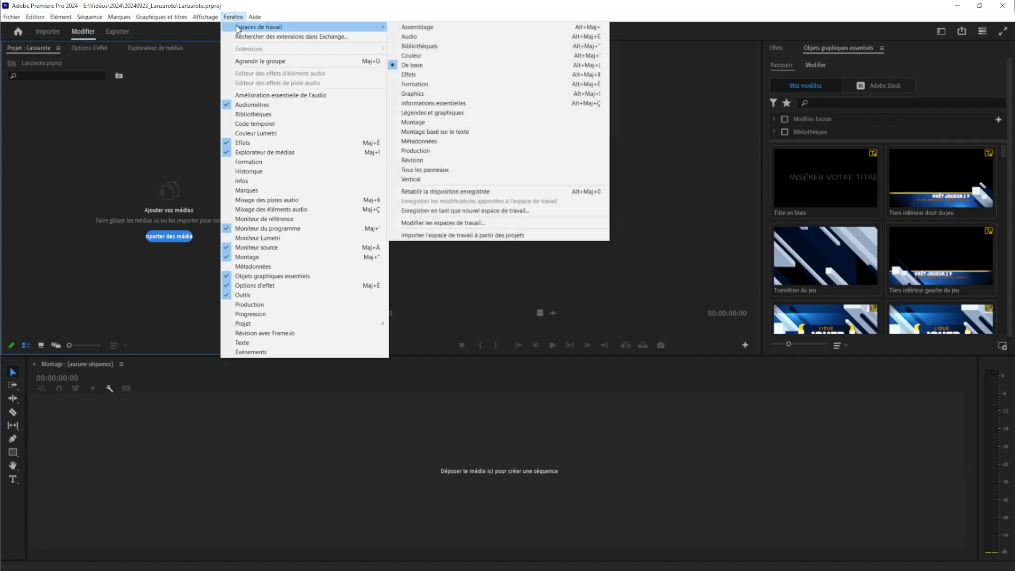
pyautogui.click(453, 67)
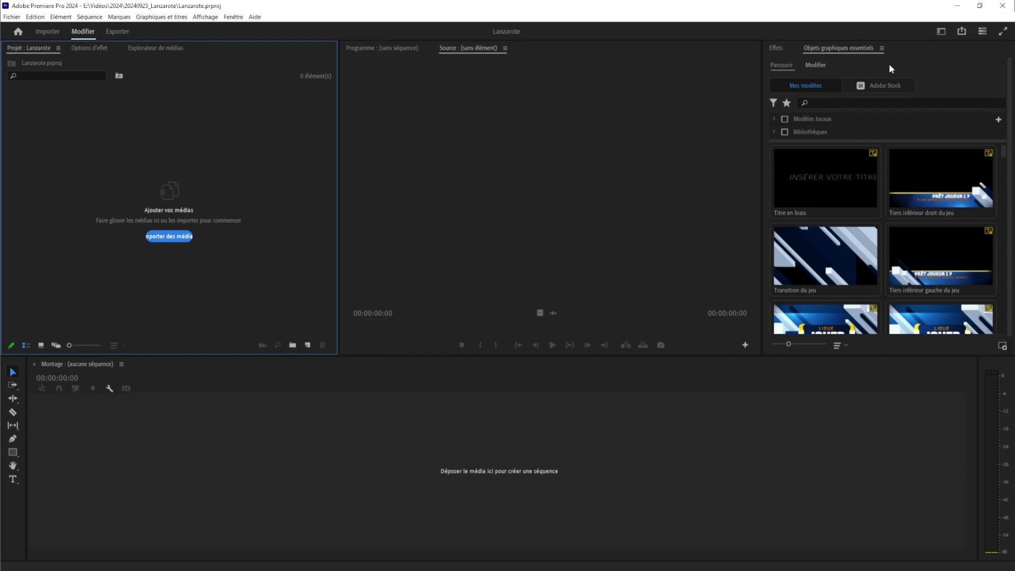
pyautogui.moveTo(96, 47)
pyautogui.mouseDown()
pyautogui.moveTo(844, 110)
pyautogui.moveTo(906, 63)
pyautogui.moveTo(85, 70)
pyautogui.moveTo(71, 55)
pyautogui.mouseUp()
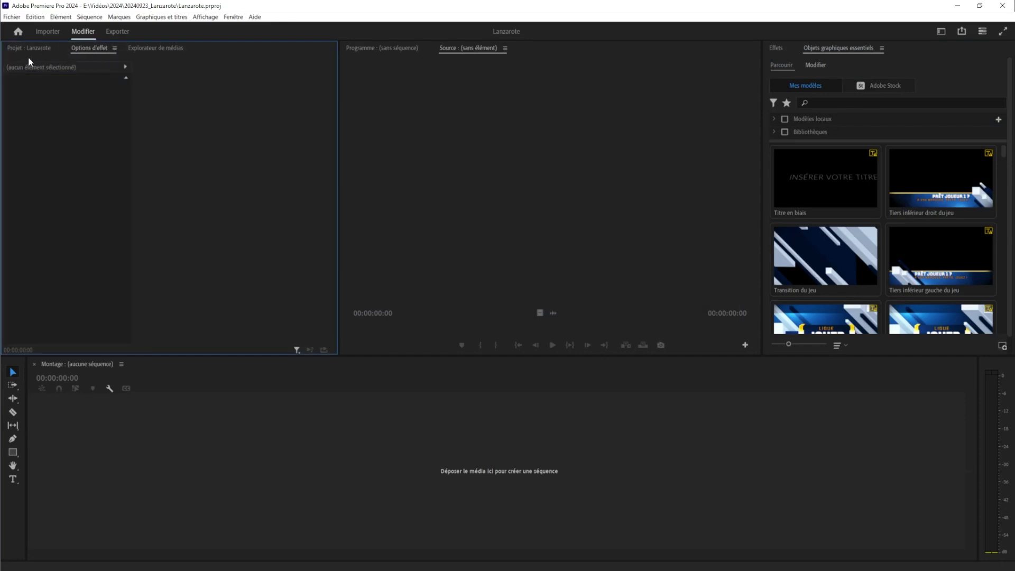
# Step: Show the 'Projet : Lanzarote' bin and check the Fenêtre > Projet entry without changes
pyautogui.click(17, 47)
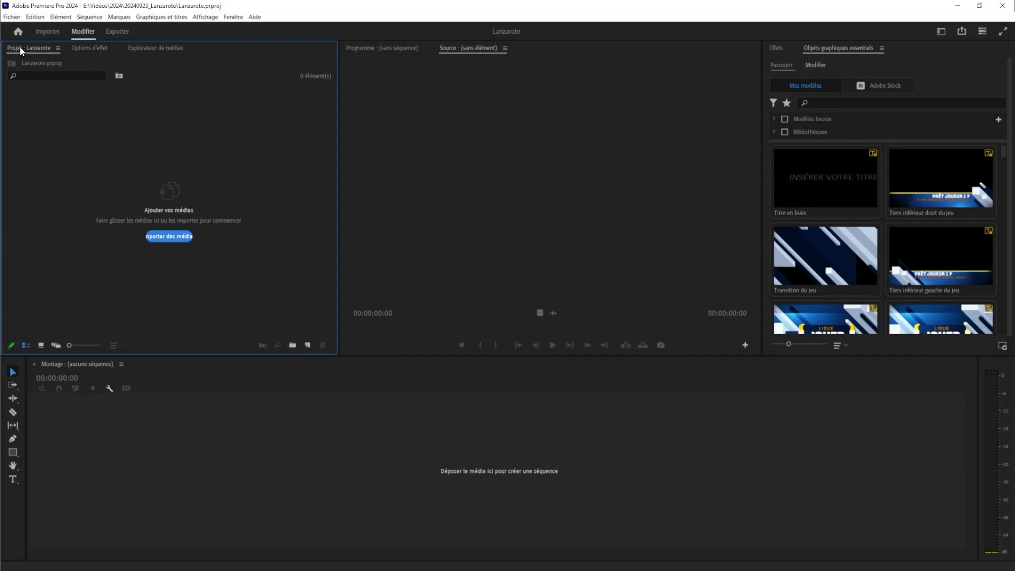
pyautogui.click(233, 17)
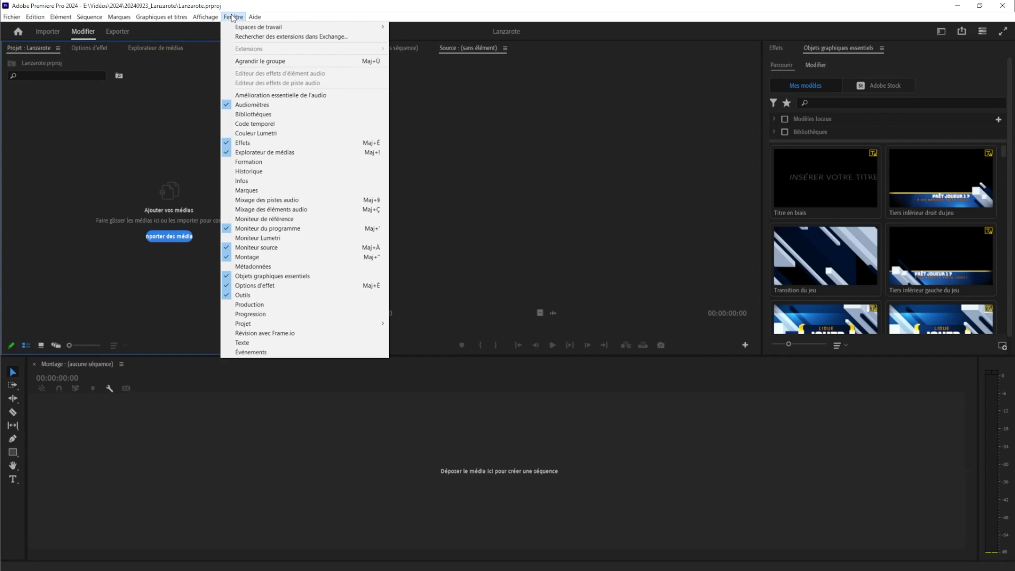
pyautogui.moveTo(273, 326)
pyautogui.click(202, 456)
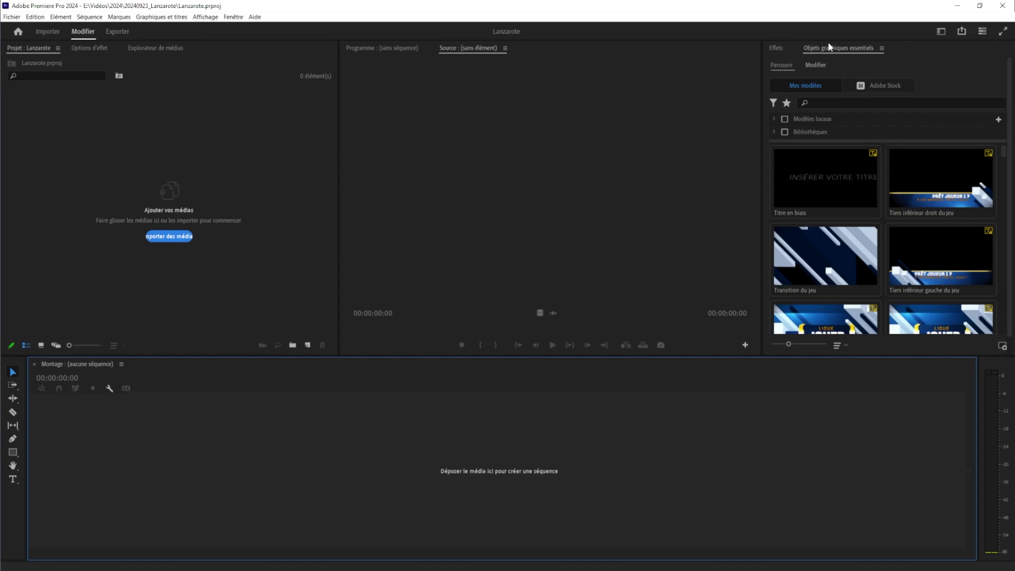
pyautogui.moveTo(800, 214)
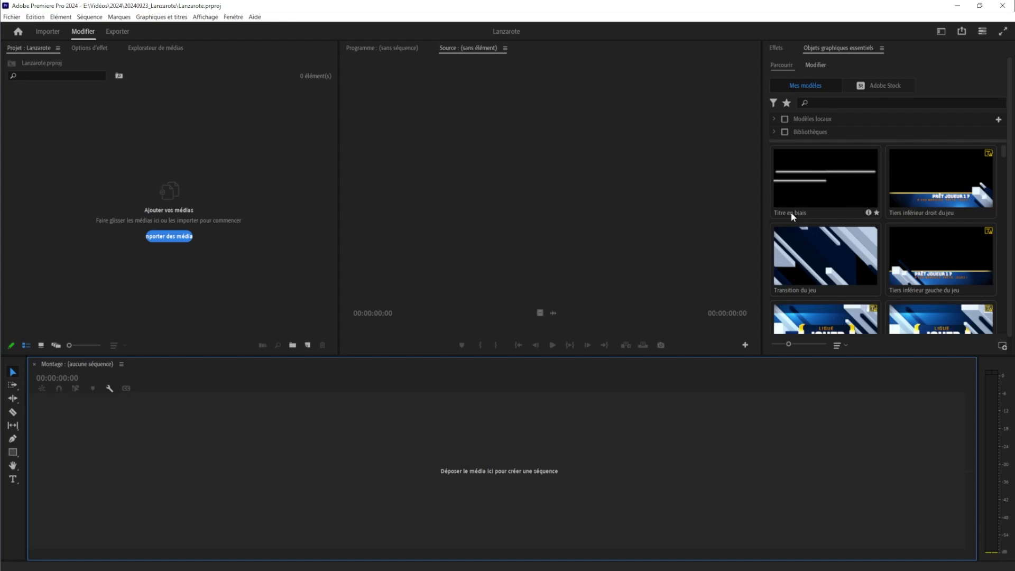
# Step: Switch the upper-right panel to Effets, showing the effect folders
pyautogui.click(780, 48)
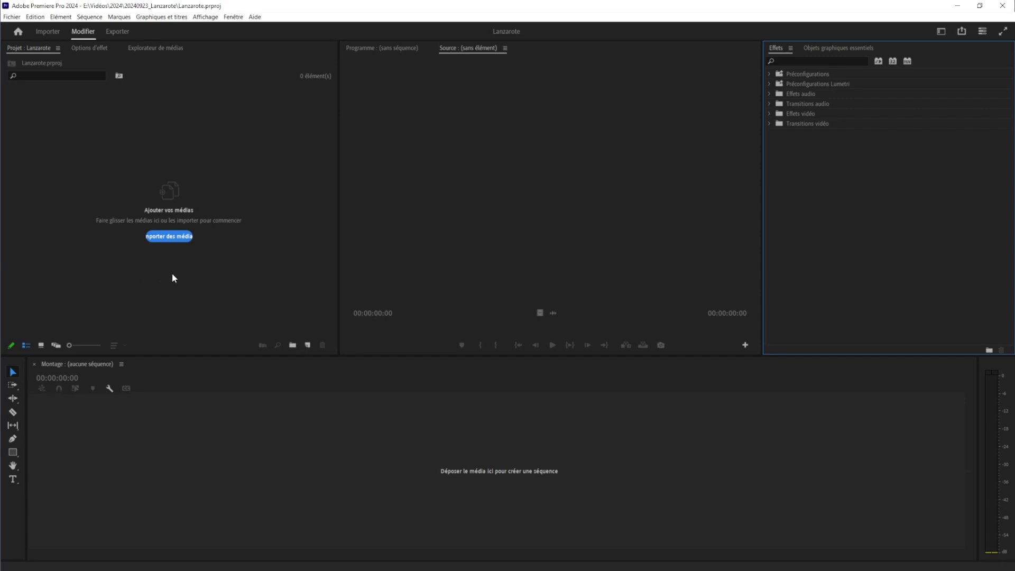
# Step: In the Import dialog, navigate to Images\2024\Lanzarote Sous marines
pyautogui.click(180, 237)
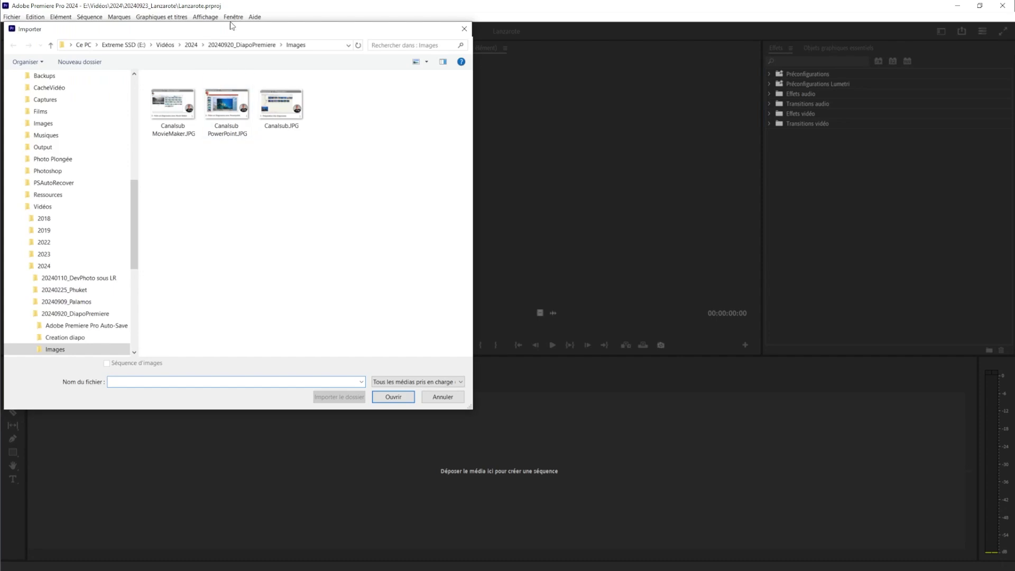
pyautogui.moveTo(218, 29); pyautogui.dragTo(588, 91)
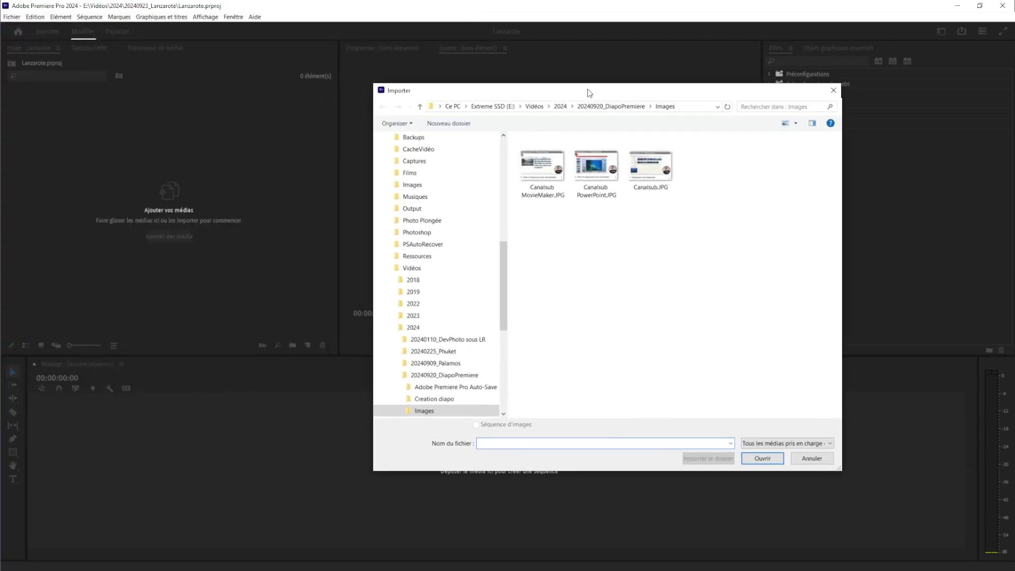
pyautogui.click(412, 185)
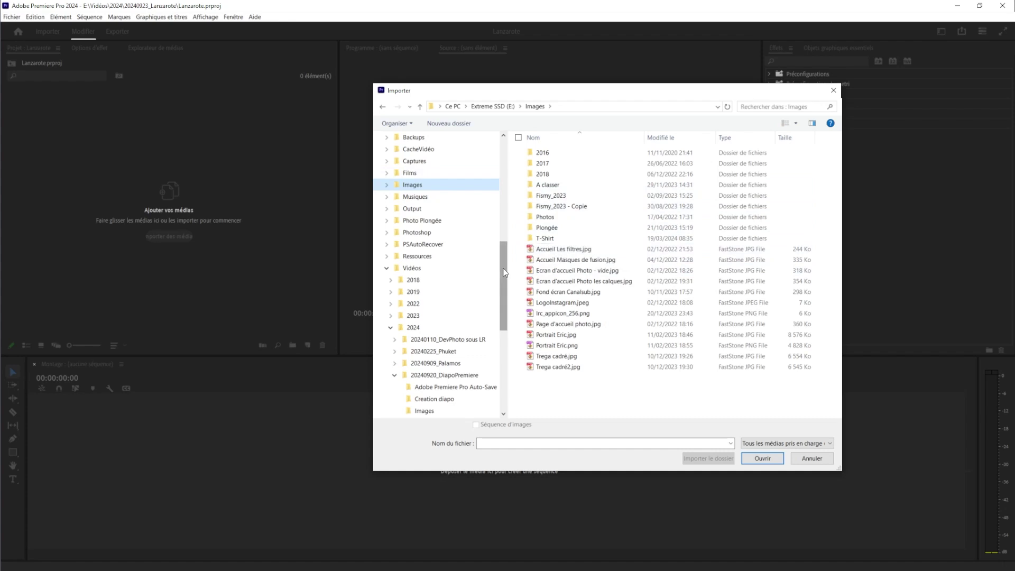
pyautogui.scroll(10, 447, 197)
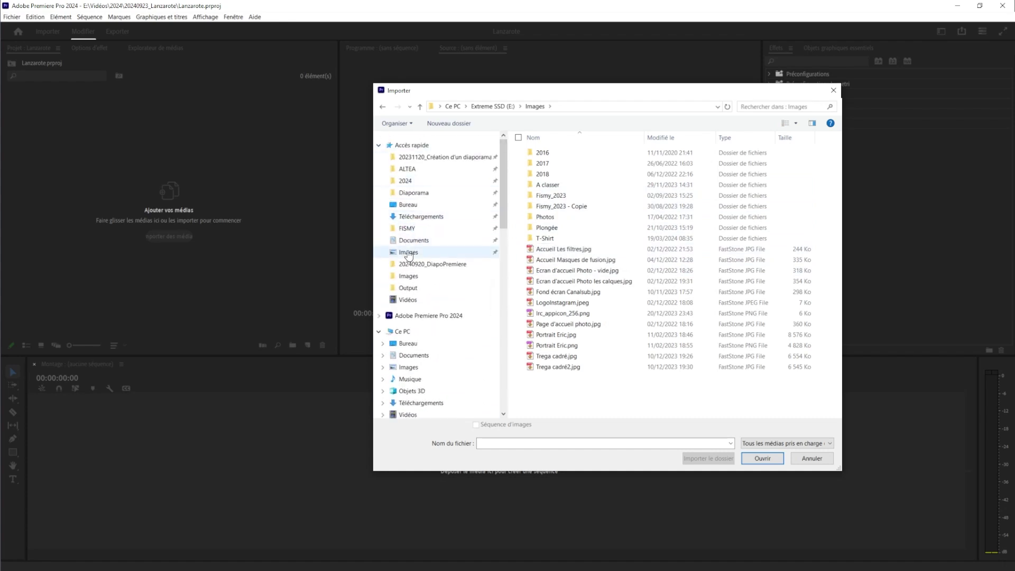
pyautogui.click(404, 280)
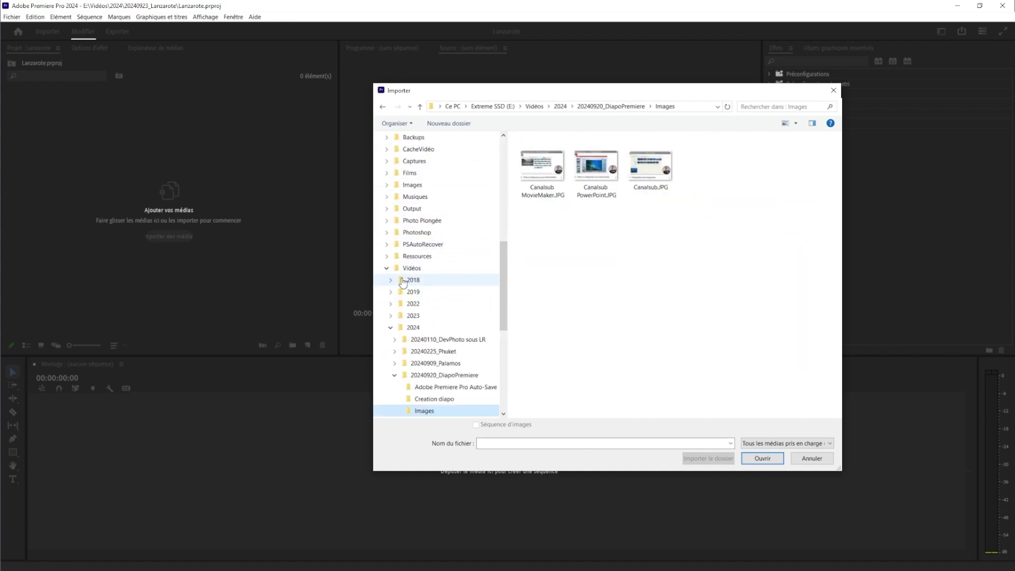
pyautogui.scroll(5, 405, 256)
pyautogui.scroll(2, 406, 251)
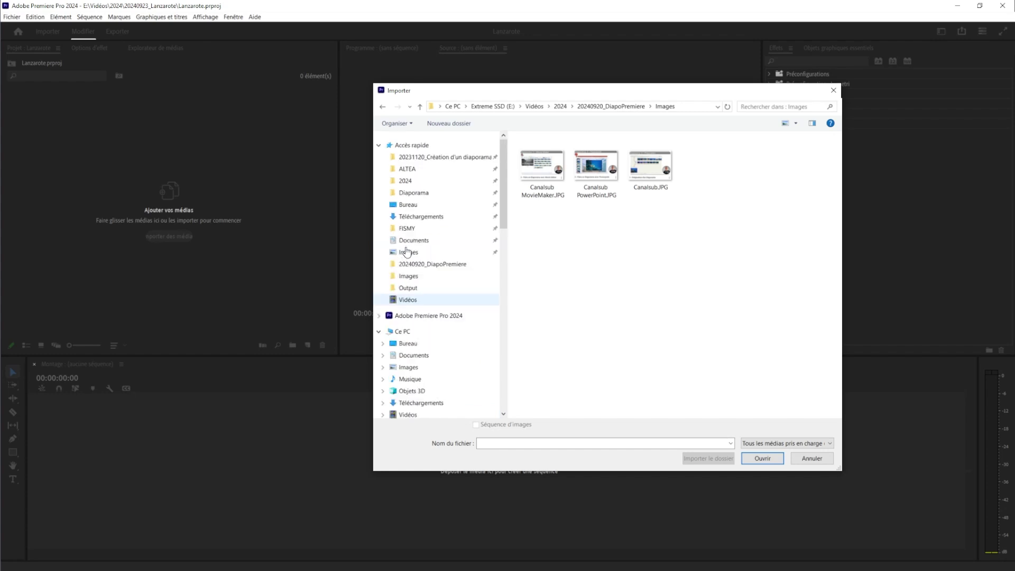
pyautogui.click(408, 366)
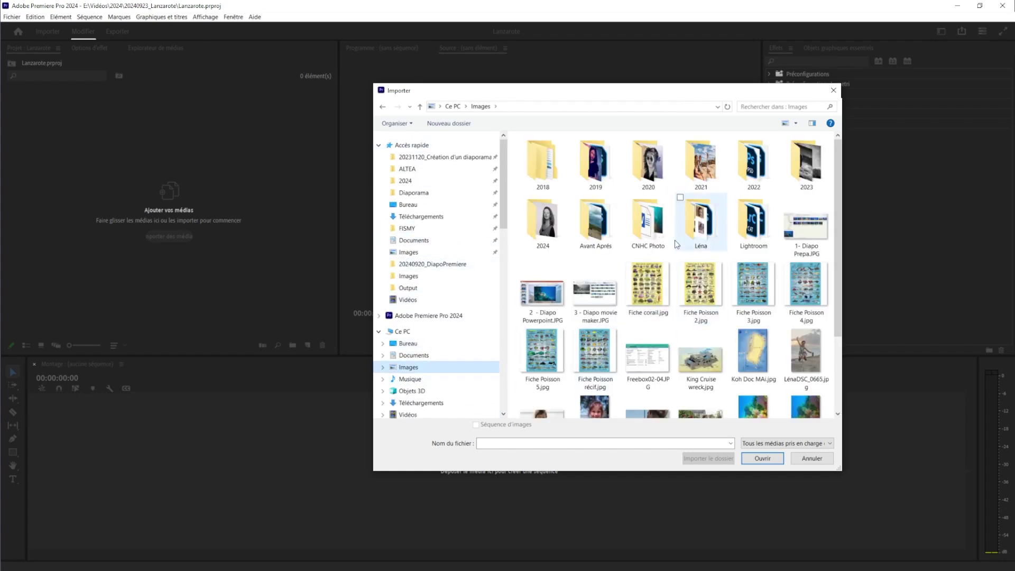
pyautogui.doubleClick(543, 222)
pyautogui.doubleClick(543, 164)
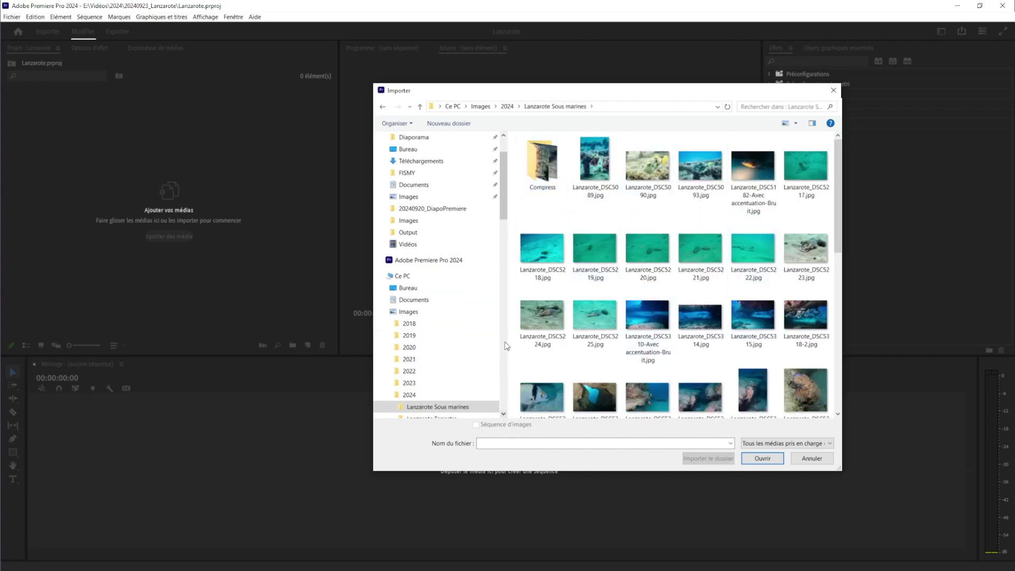
# Step: Enter the Compress subfolder to list the reduced Lanzarote_DSC JPG photos
pyautogui.moveTo(549, 179)
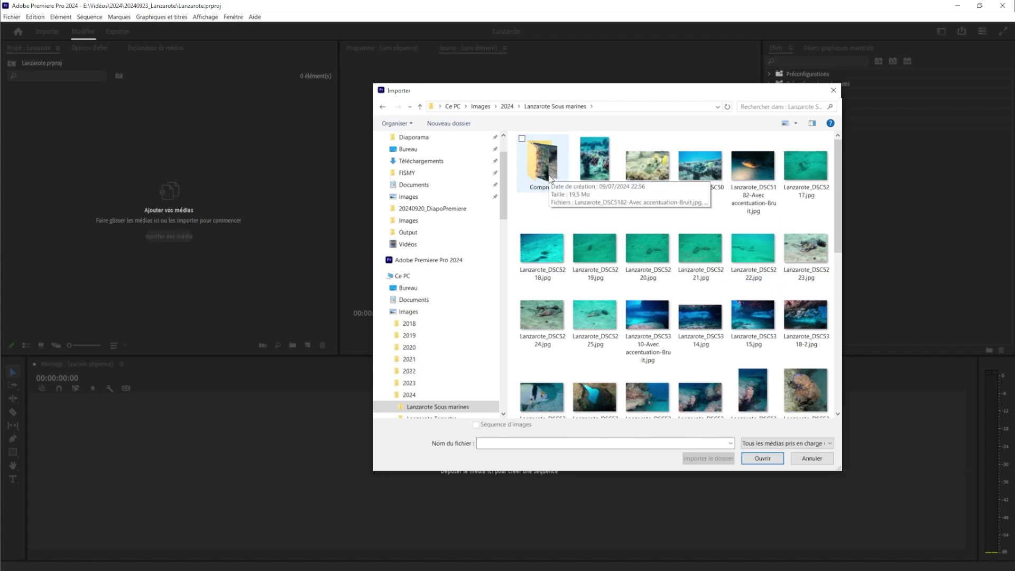
pyautogui.doubleClick(544, 164)
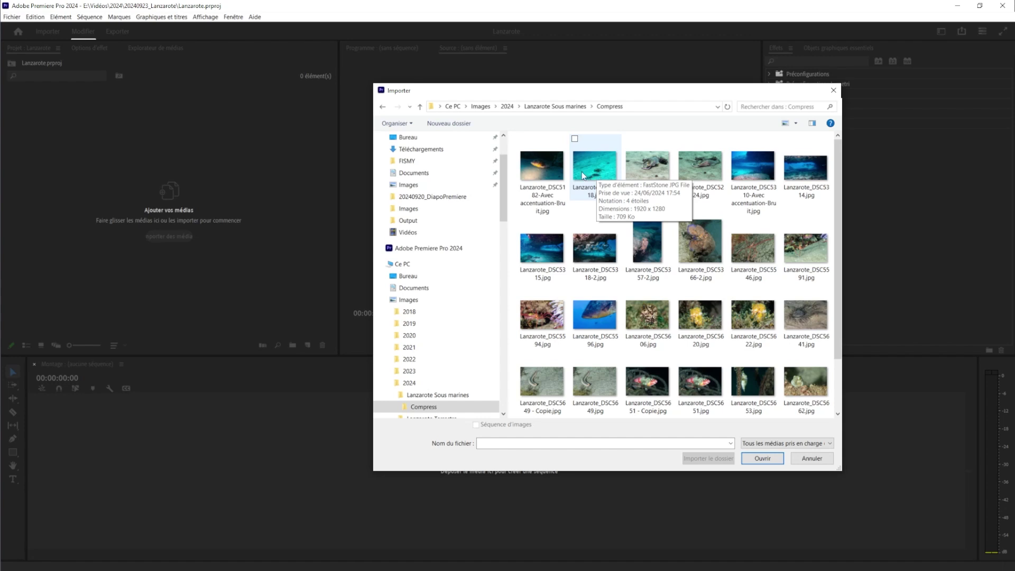
# Step: Import eight photos, including Lanzarote_DSC5366-2, 5651, 5594, 5596, 5662, 5622 and 5649 - Copie
pyautogui.click(707, 242)
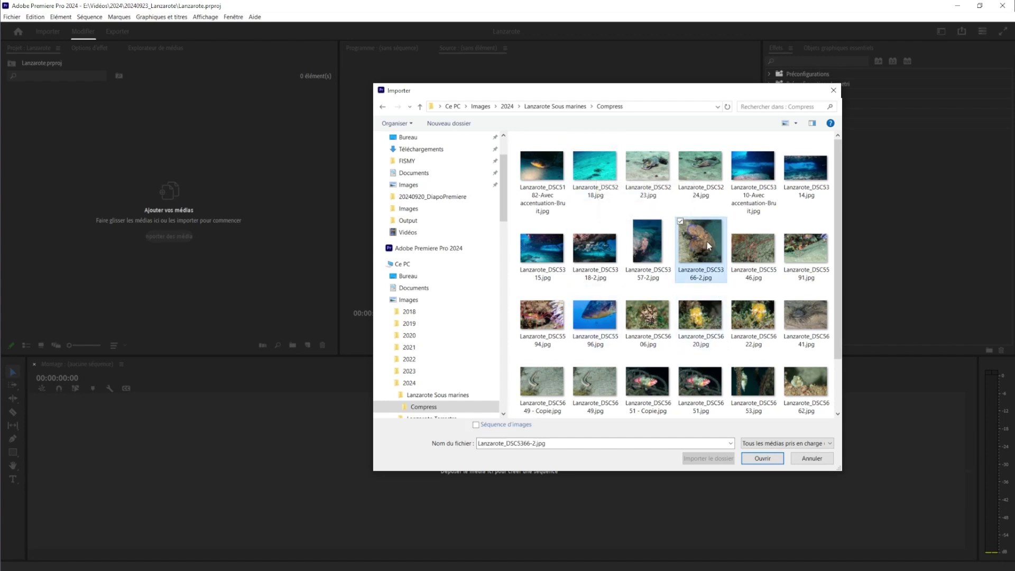
pyautogui.keyDown('ctrl'); pyautogui.click(697, 382); pyautogui.keyUp('ctrl')
pyautogui.keyDown('ctrl'); pyautogui.click(576, 309); pyautogui.keyUp('ctrl')
pyautogui.keyDown('ctrl'); pyautogui.click(554, 321); pyautogui.keyUp('ctrl')
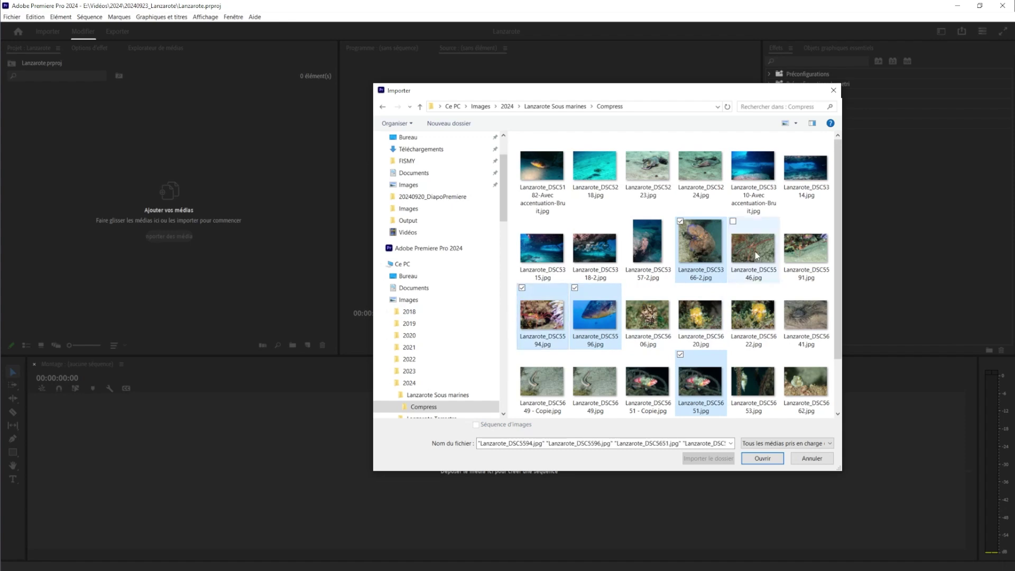
pyautogui.keyDown('ctrl'); pyautogui.click(806, 256); pyautogui.keyUp('ctrl')
pyautogui.keyDown('ctrl'); pyautogui.click(822, 381); pyautogui.keyUp('ctrl')
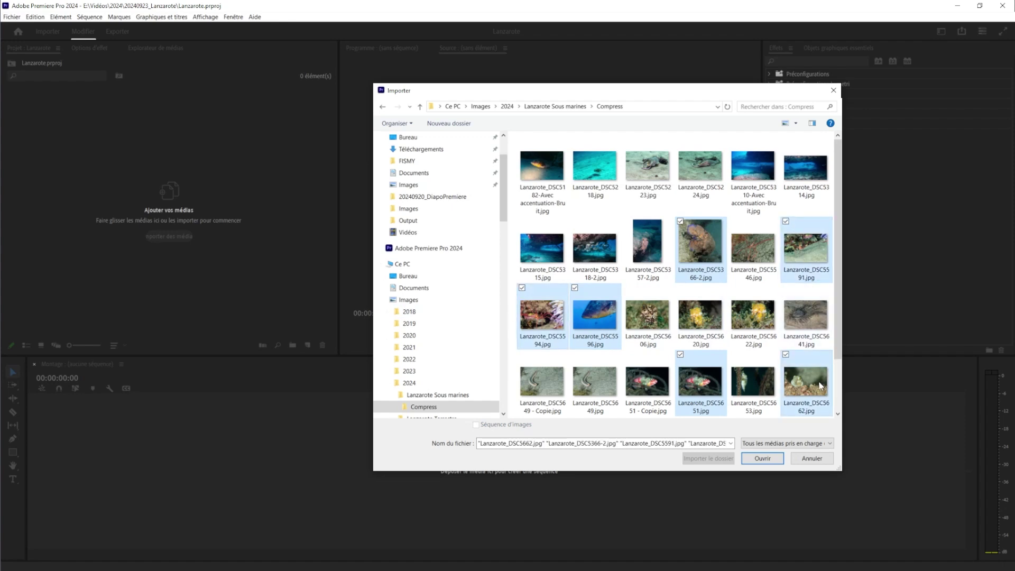
pyautogui.keyDown('ctrl'); pyautogui.click(799, 255); pyautogui.keyUp('ctrl')
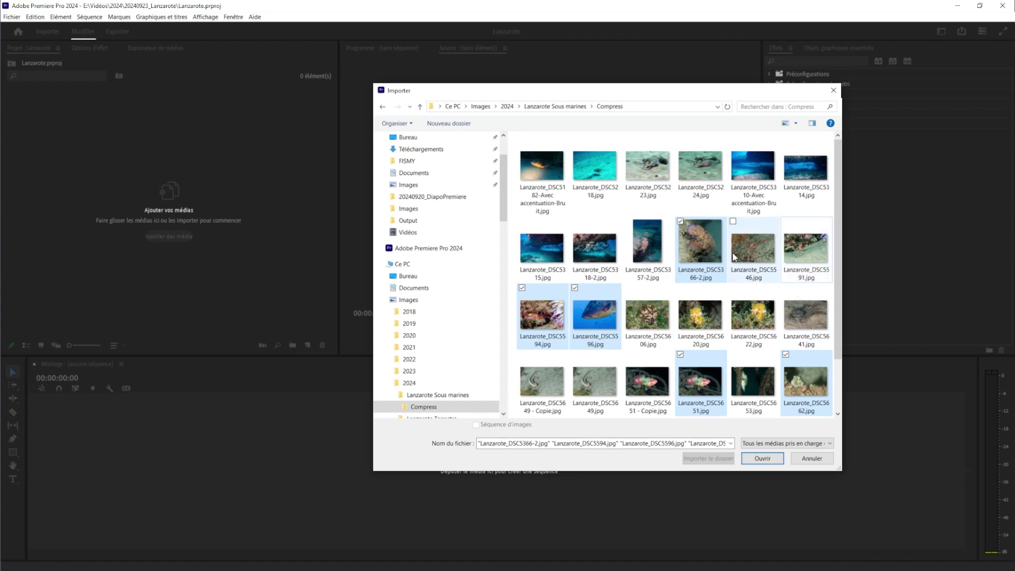
pyautogui.keyDown('ctrl'); pyautogui.click(754, 320); pyautogui.keyUp('ctrl')
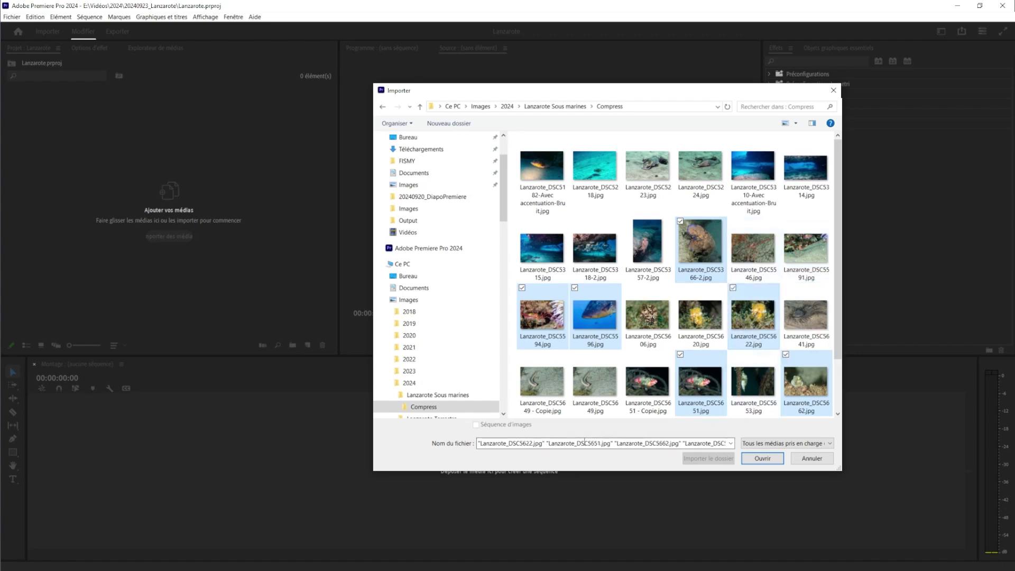
pyautogui.keyDown('ctrl'); pyautogui.click(551, 393); pyautogui.keyUp('ctrl')
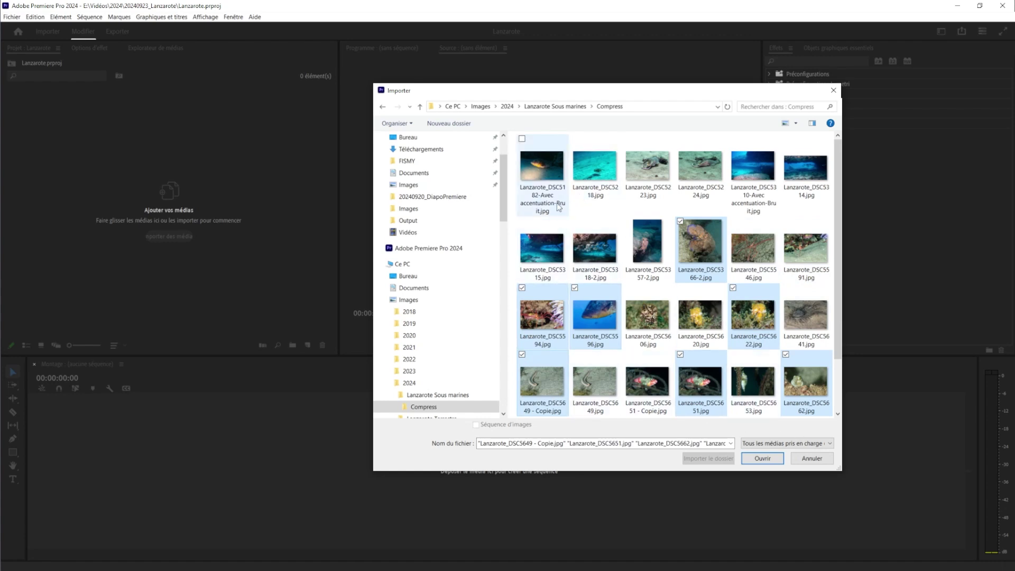
pyautogui.click(771, 459)
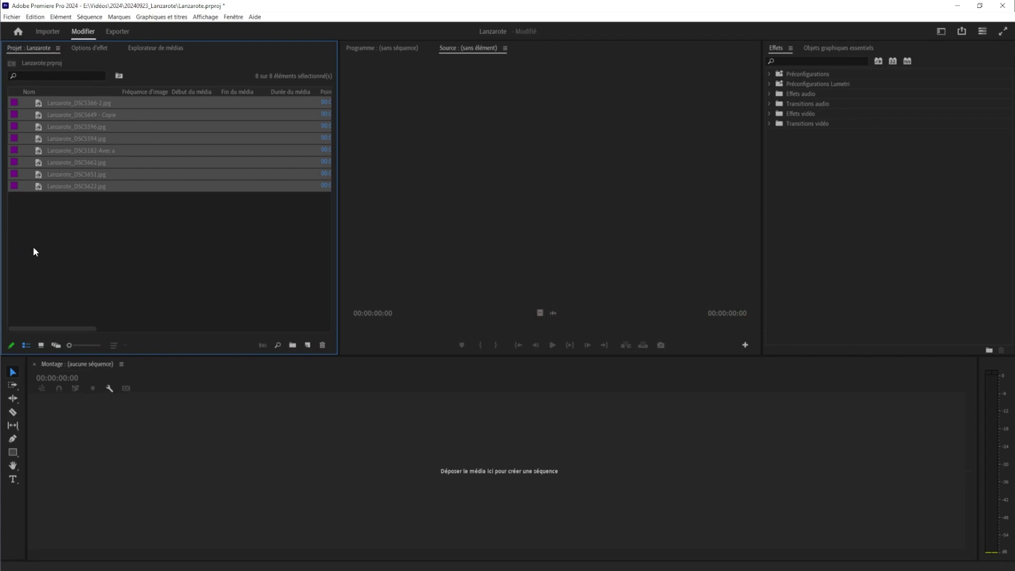
pyautogui.click(52, 239)
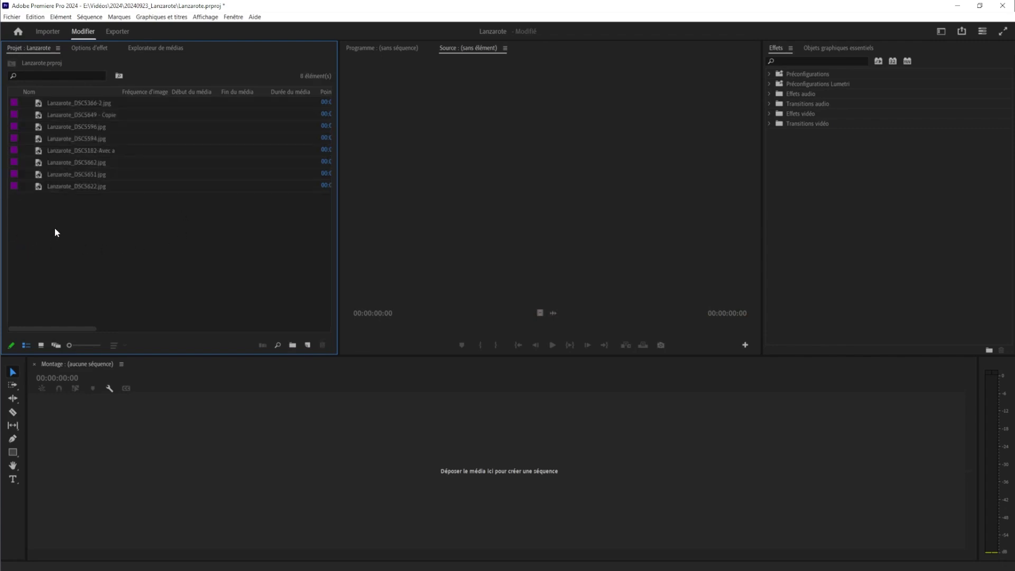
# Step: Create a bin named 'Images' and move all eight Lanzarote_DSC photo clips into it
pyautogui.rightClick(56, 232)
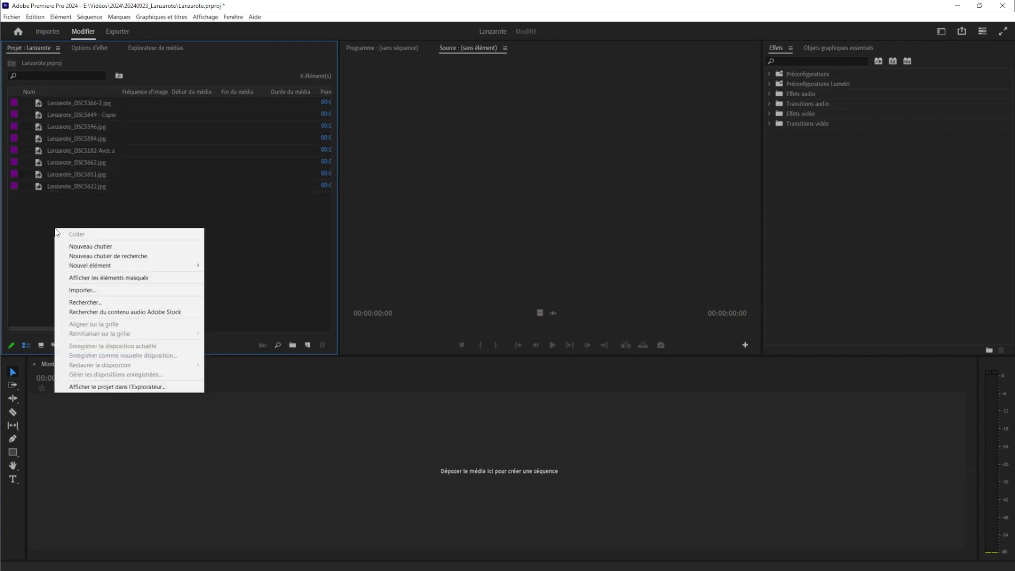
pyautogui.click(91, 246)
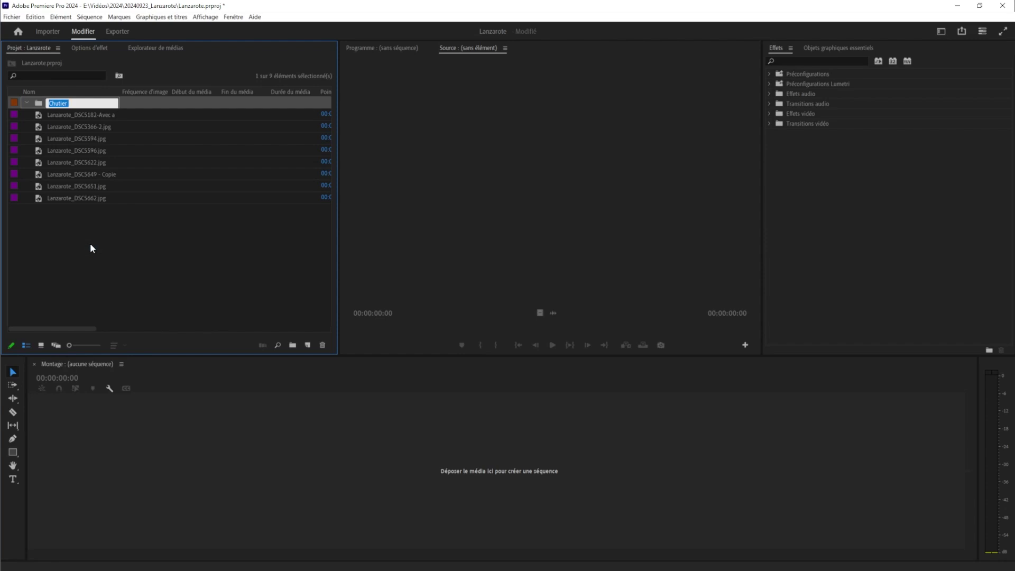
pyautogui.write('Images')
pyautogui.press('Tab')
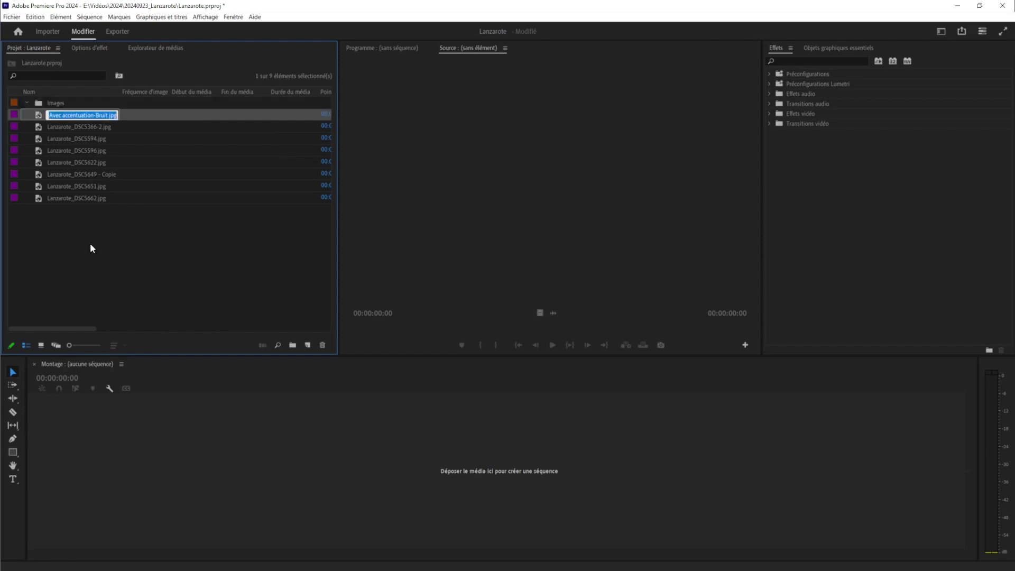
pyautogui.click(90, 248)
pyautogui.moveTo(116, 227); pyautogui.dragTo(53, 117)
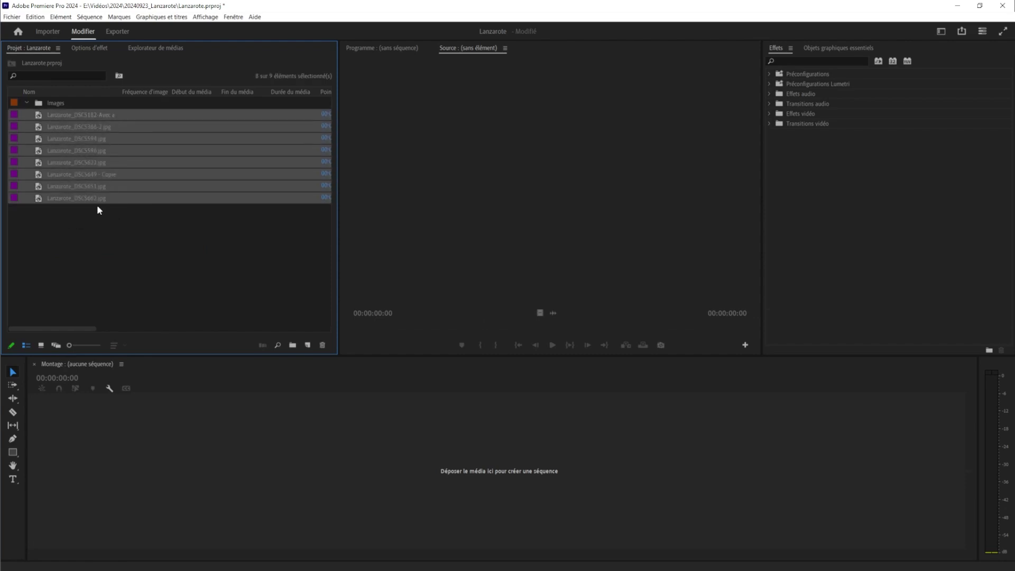
pyautogui.moveTo(66, 153); pyautogui.dragTo(59, 107)
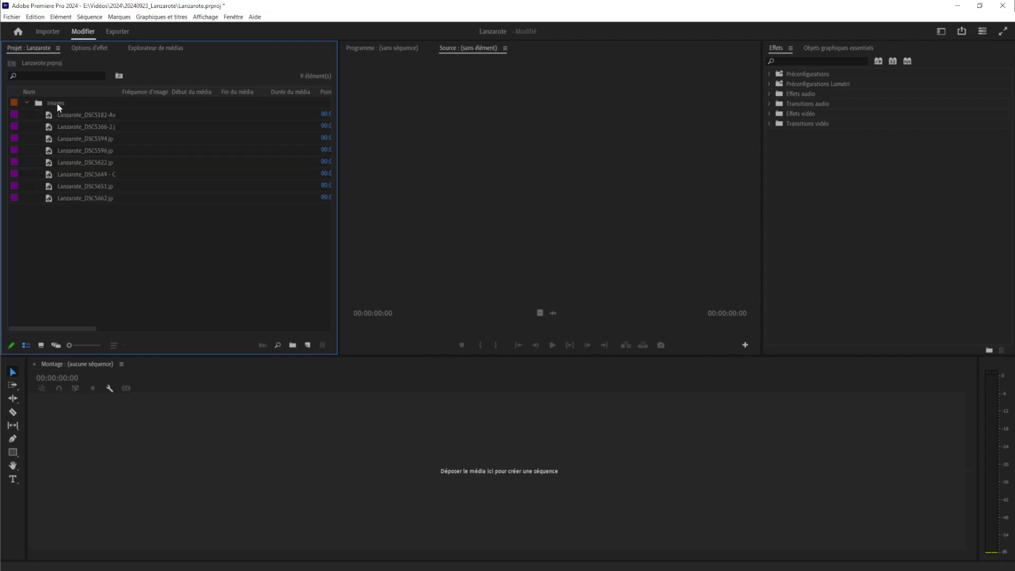
pyautogui.click(27, 102)
pyautogui.click(27, 103)
# Step: Import 01 Wake Me Up.mp3 from the Music folder into the project beside the Images bin
pyautogui.rightClick(129, 254)
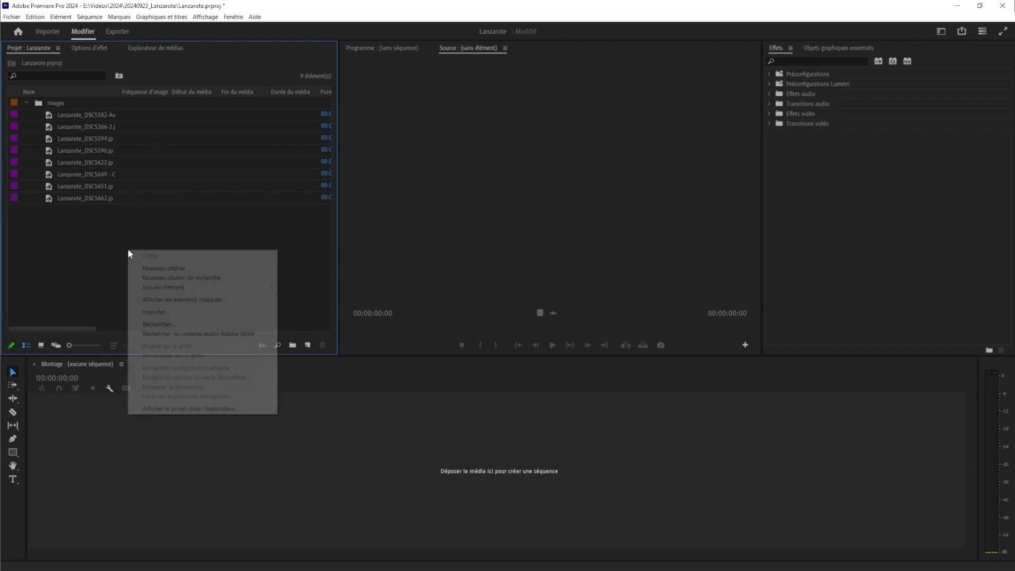
pyautogui.click(149, 313)
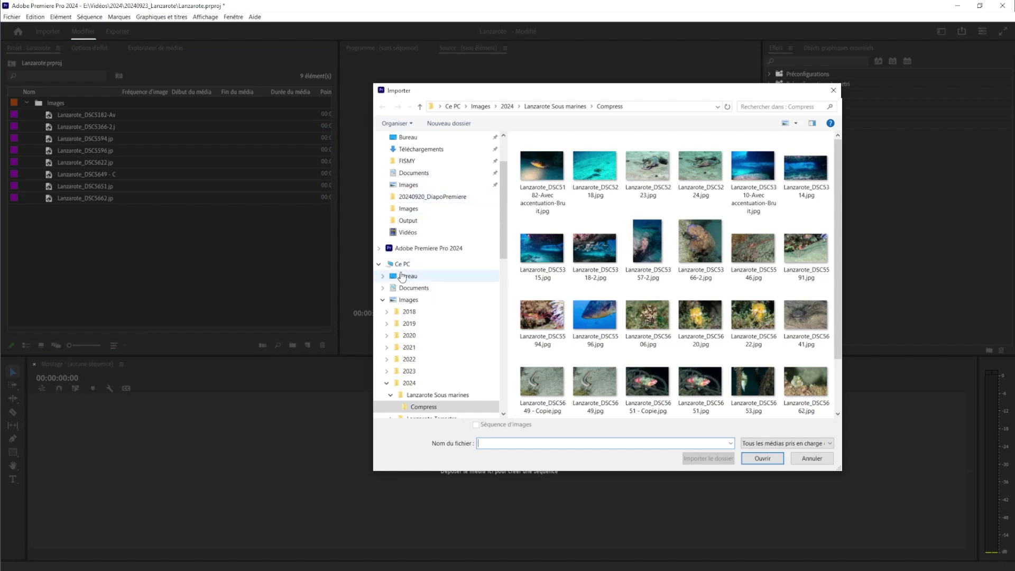
pyautogui.click(383, 299)
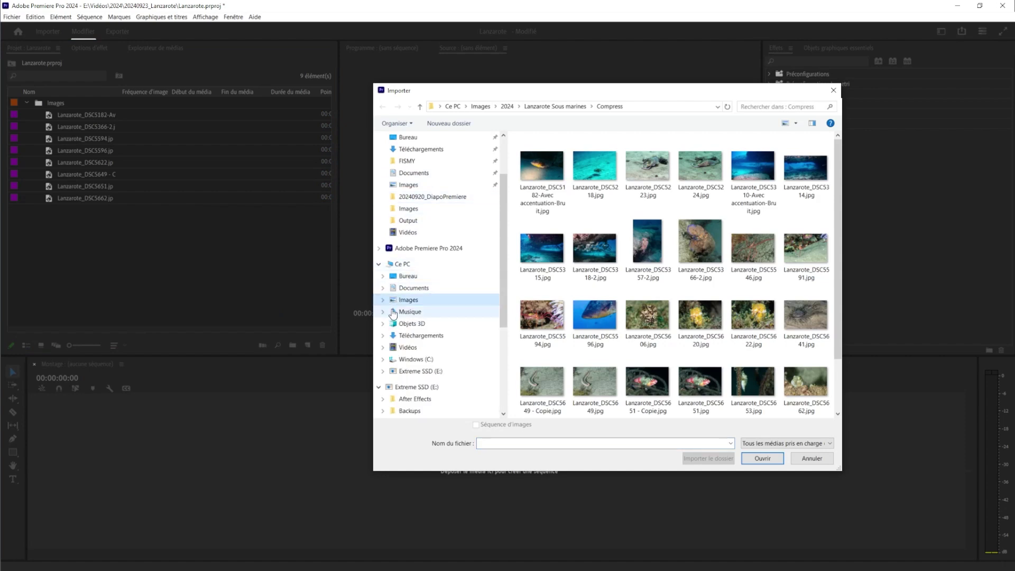
pyautogui.click(392, 312)
pyautogui.click(567, 184)
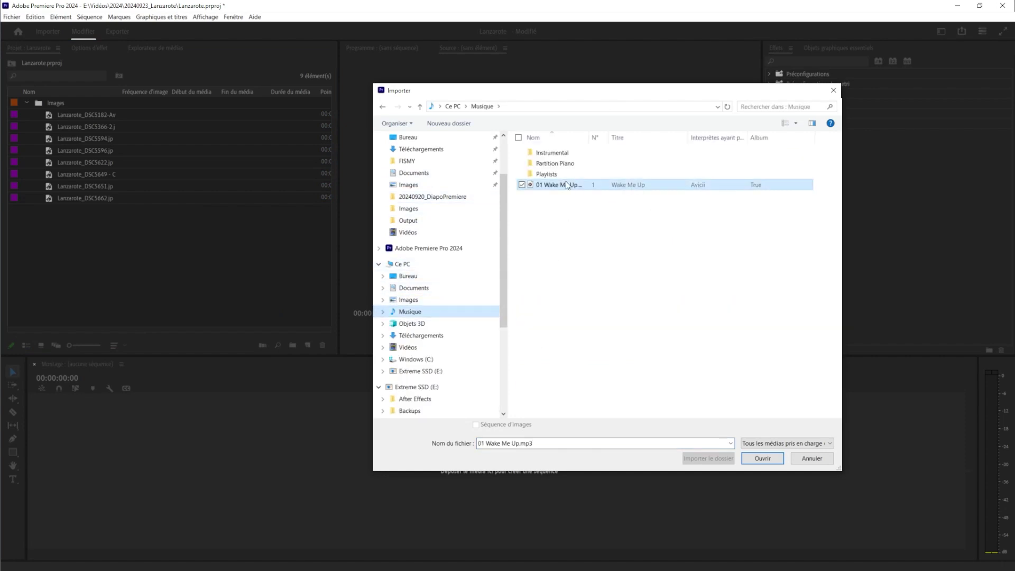
pyautogui.click(771, 459)
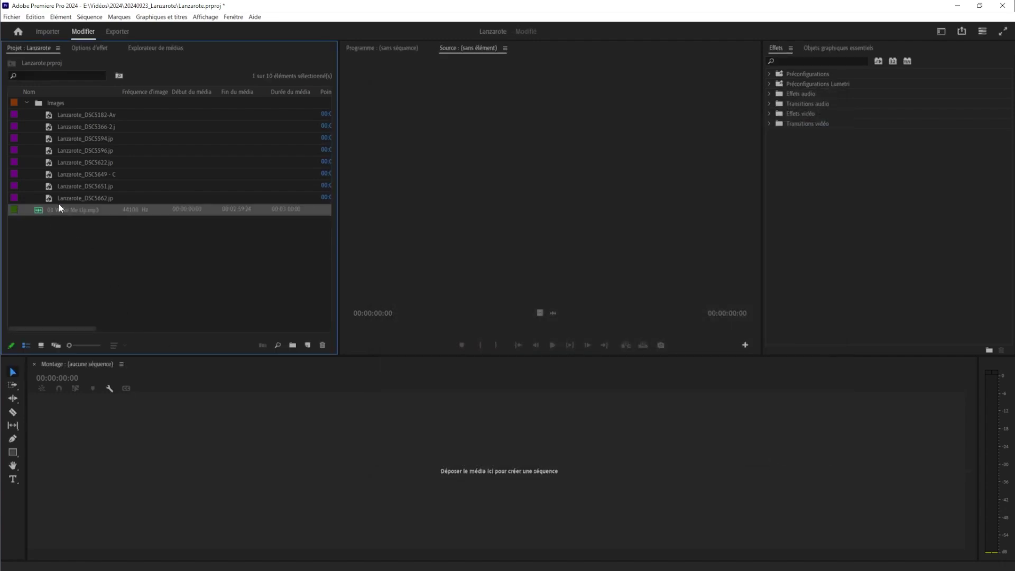
pyautogui.click(27, 103)
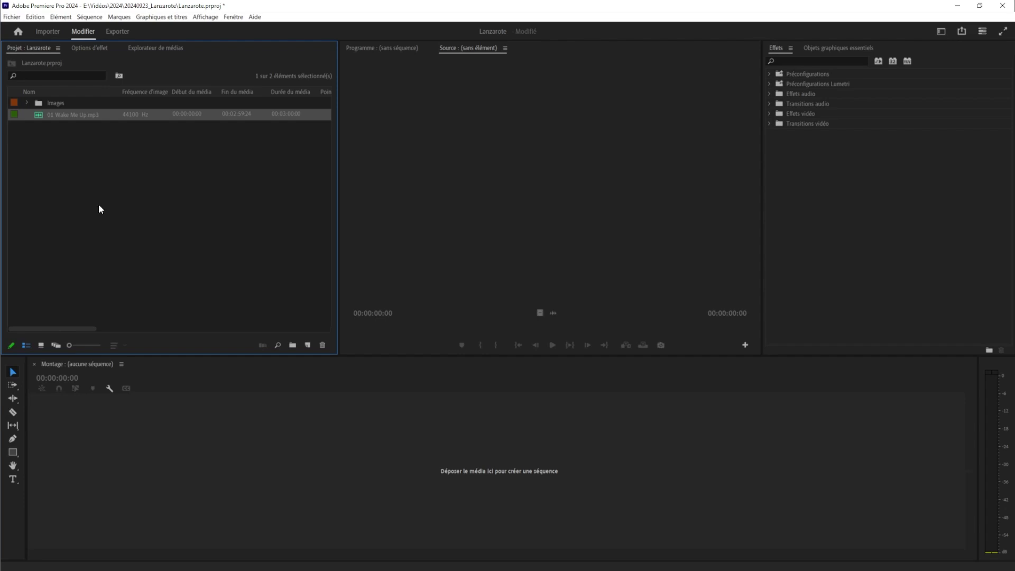
pyautogui.click(27, 103)
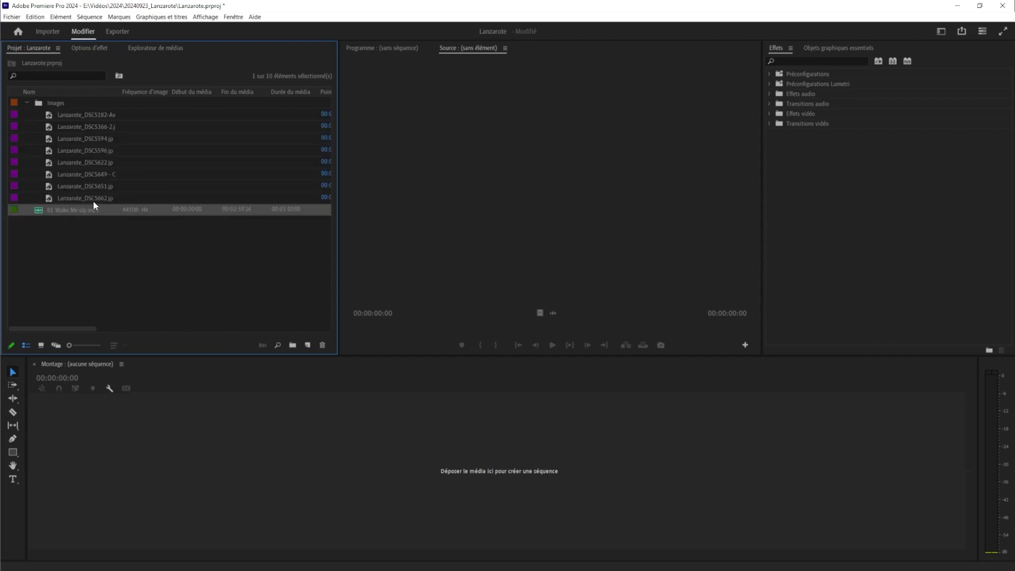
# Step: Create Séquence 01 from the HD 1080p 25 fps preset
pyautogui.click(309, 346)
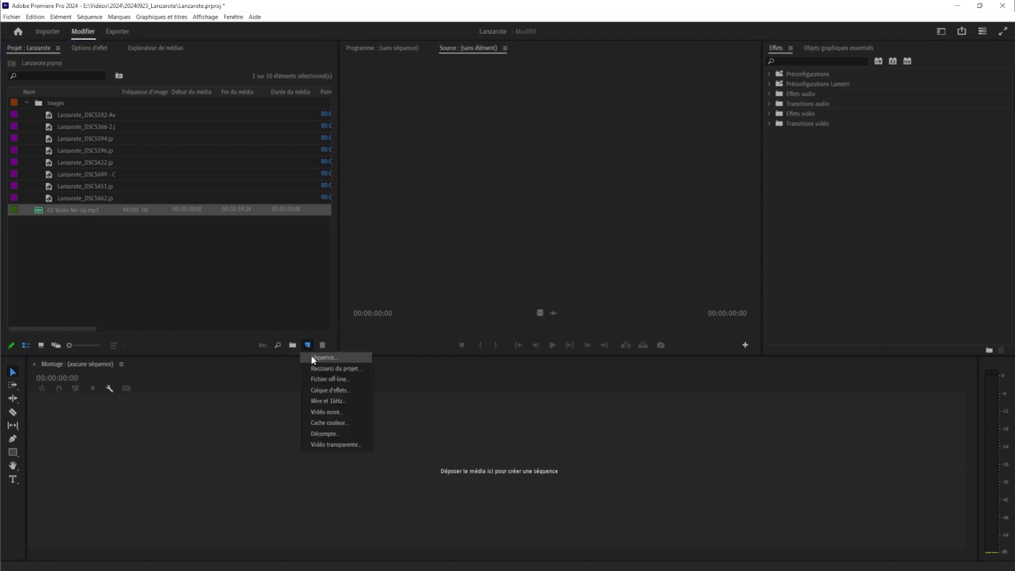
pyautogui.click(313, 358)
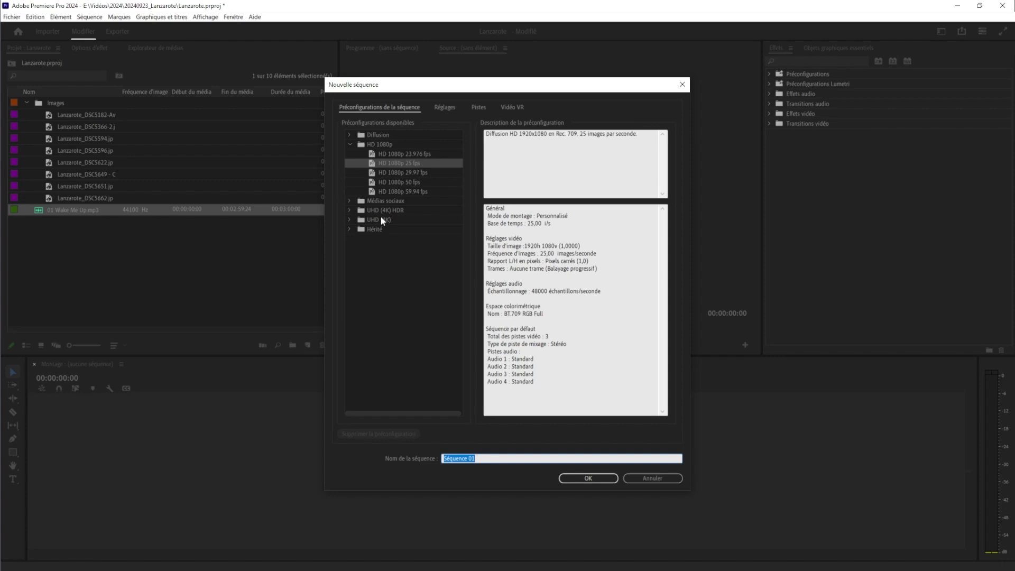
pyautogui.click(350, 220)
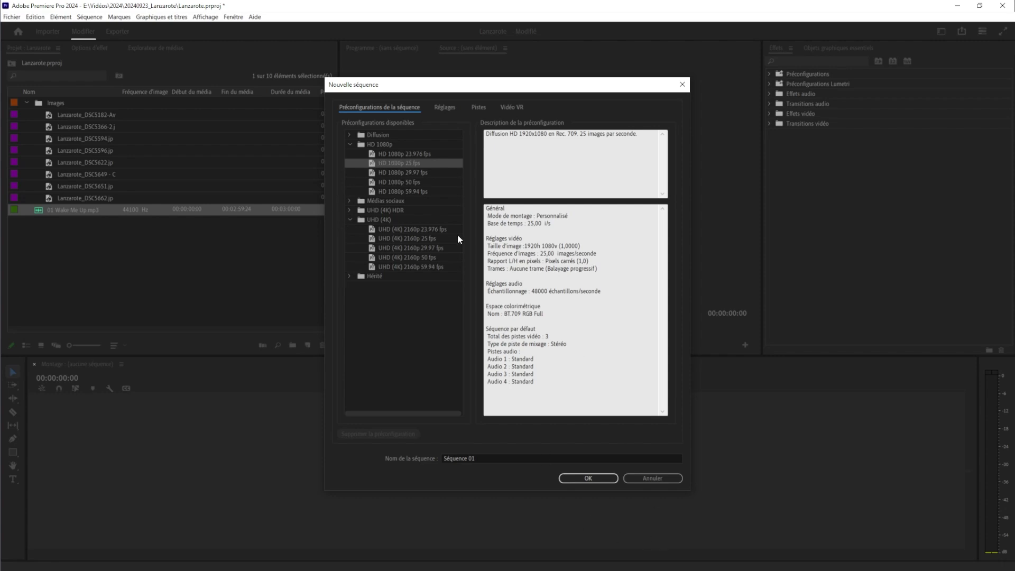
pyautogui.click(599, 479)
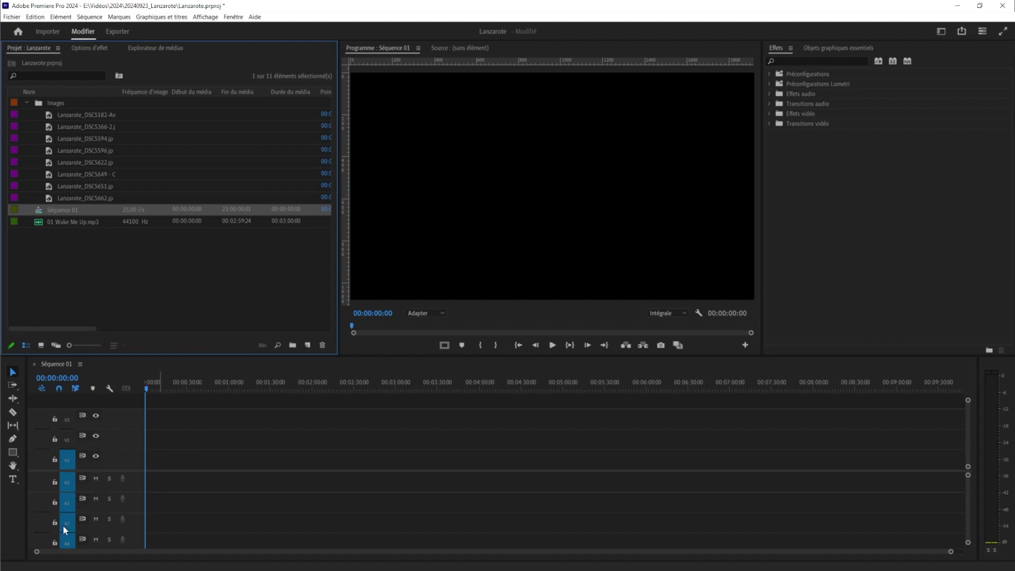
# Step: Drop all eight Lanzarote_DSC images onto V1 at 00:00 and widen the timeline zoom
pyautogui.scroll(-1, 90, 497)
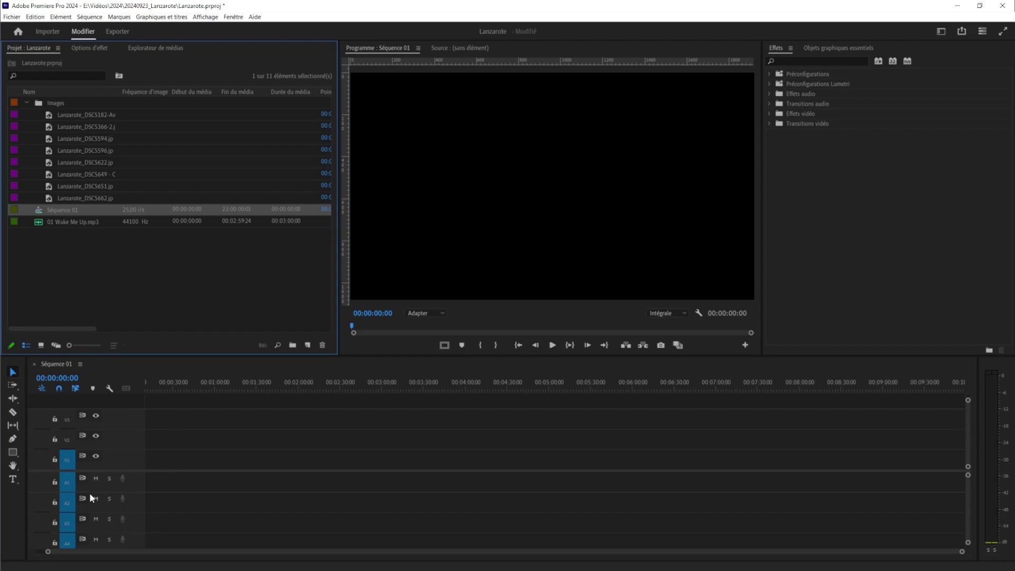
pyautogui.scroll(1, 97, 479)
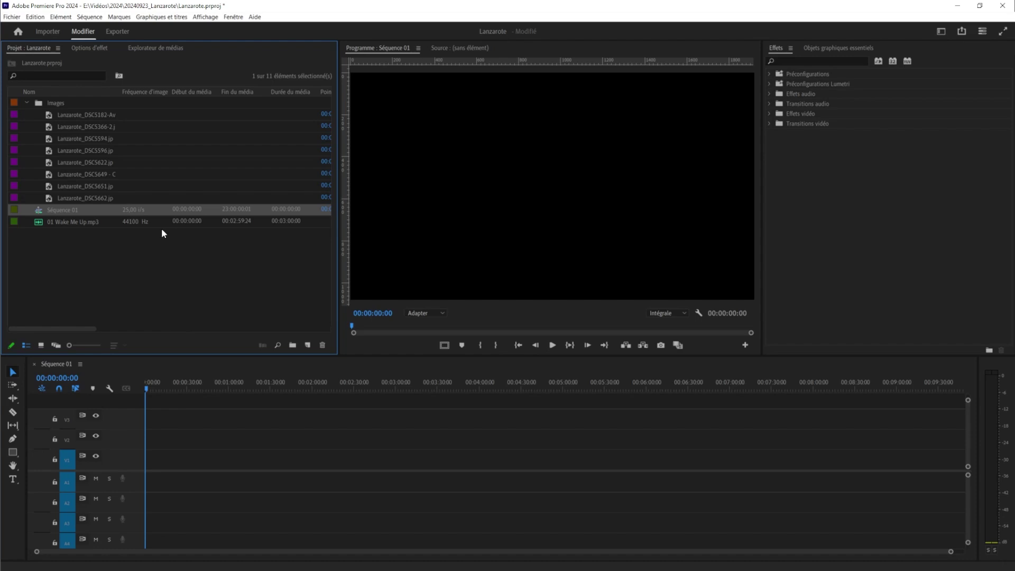
pyautogui.click(91, 196)
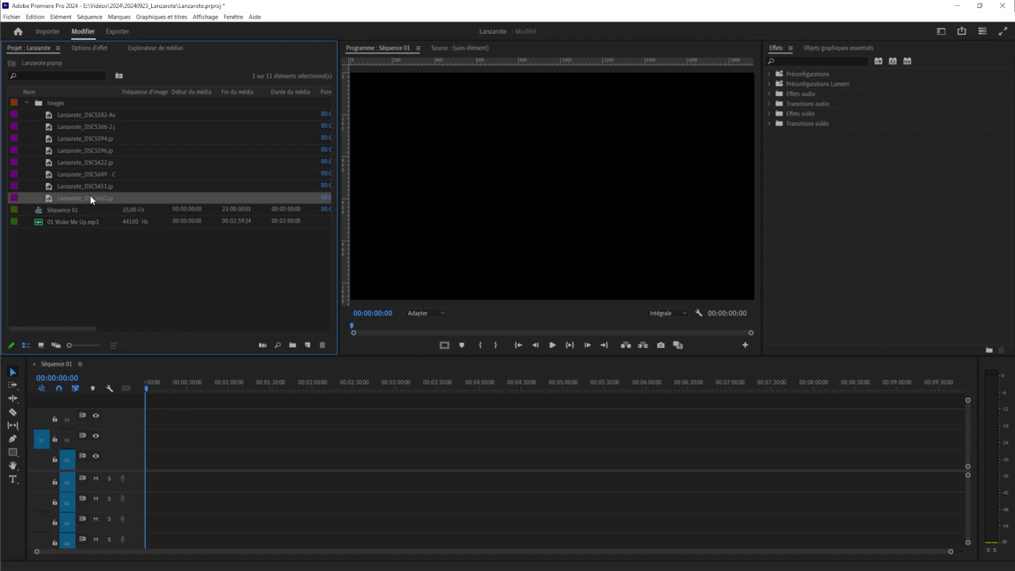
pyautogui.keyDown('shift'); pyautogui.click(85, 117); pyautogui.keyUp('shift')
pyautogui.moveTo(81, 115)
pyautogui.mouseDown()
pyautogui.moveTo(192, 471)
pyautogui.moveTo(169, 472)
pyautogui.mouseUp()
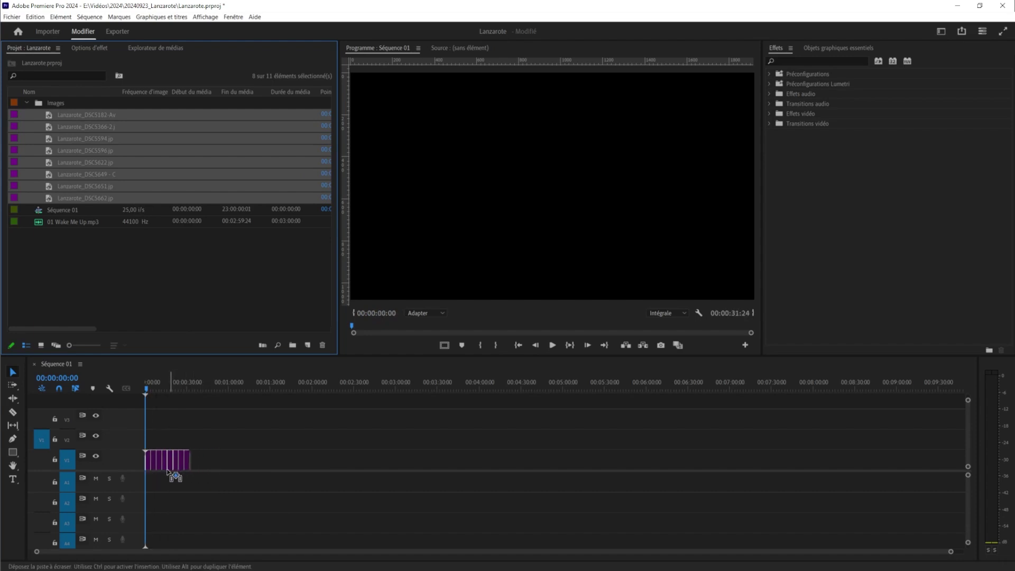
pyautogui.moveTo(168, 472); pyautogui.dragTo(168, 471)
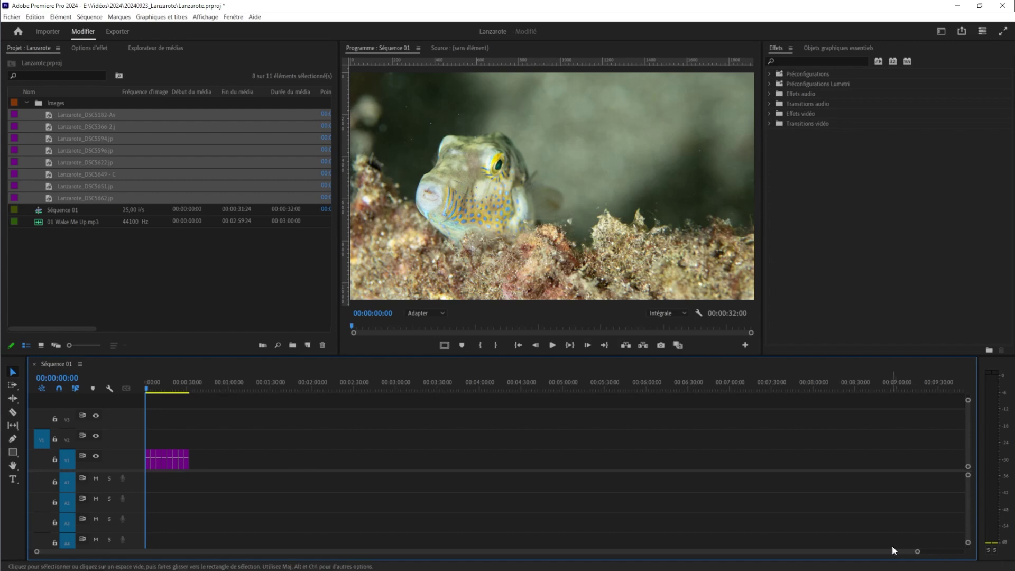
pyautogui.moveTo(918, 552); pyautogui.dragTo(559, 553)
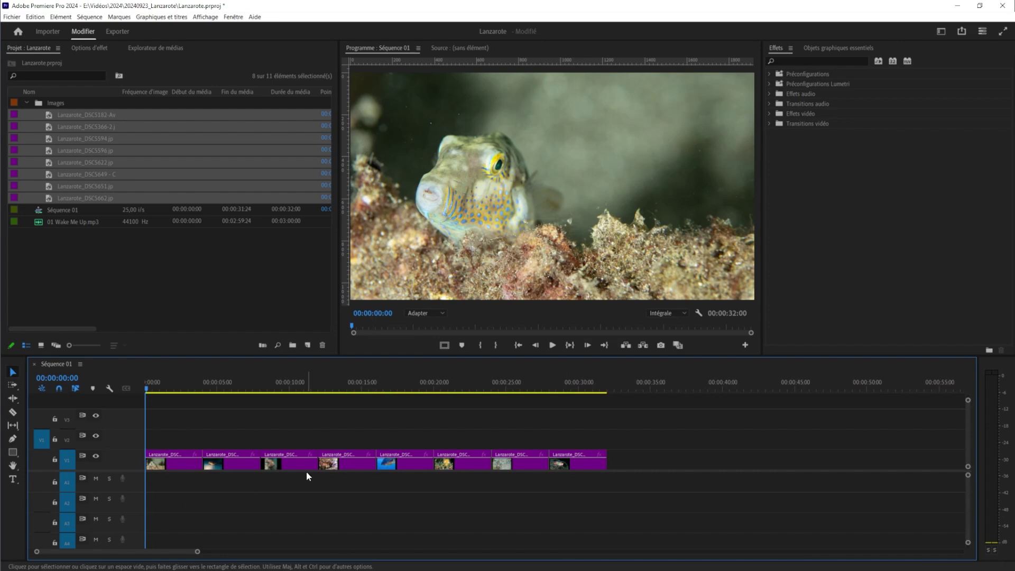
pyautogui.click(179, 468)
pyautogui.click(250, 465)
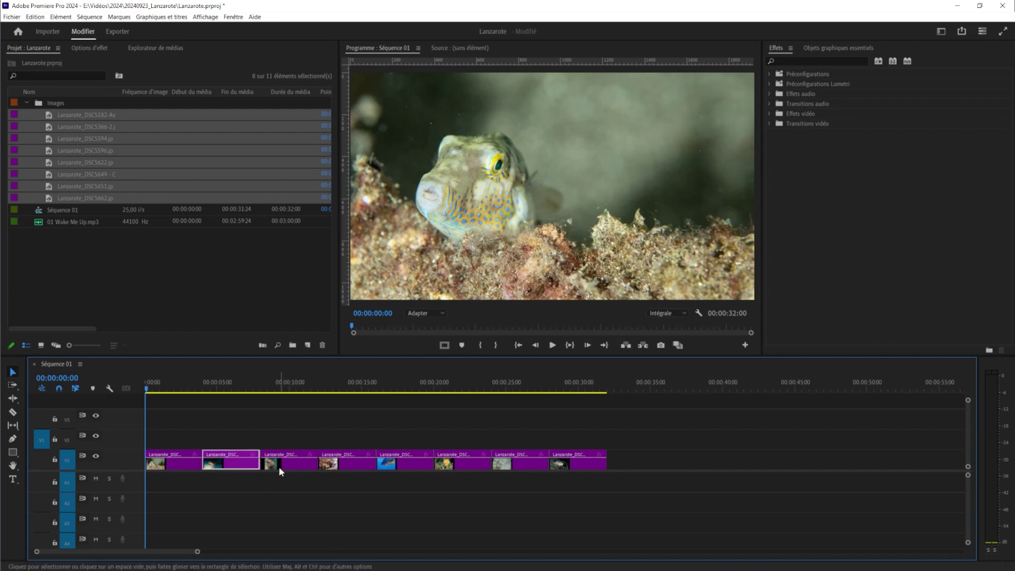
pyautogui.click(308, 460)
pyautogui.click(349, 467)
pyautogui.moveTo(648, 487); pyautogui.dragTo(206, 426)
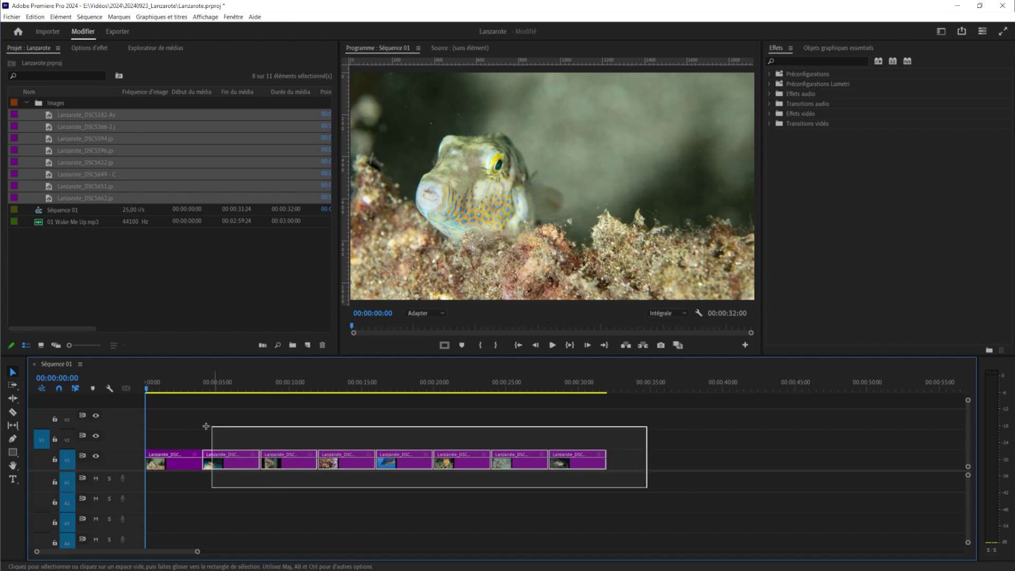
pyautogui.moveTo(206, 426); pyautogui.dragTo(147, 426)
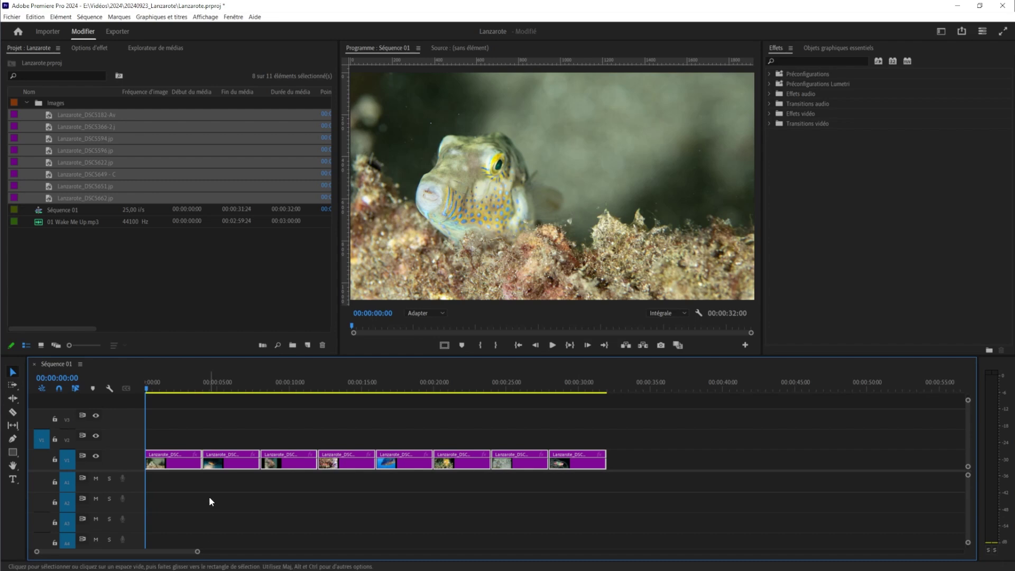
pyautogui.click(198, 481)
pyautogui.click(179, 465)
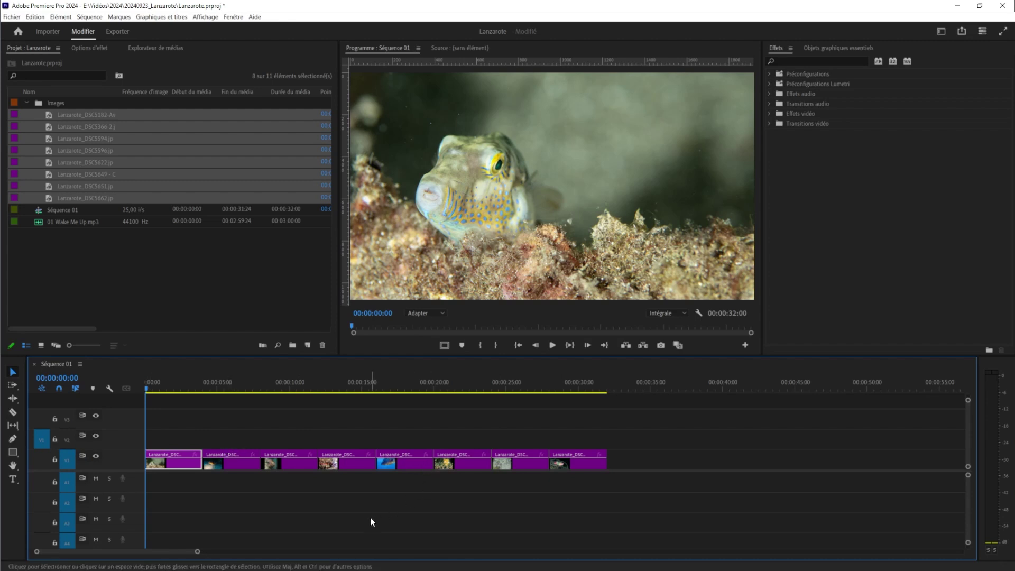
# Step: Alt-drag copies of all eight V1 image clips up onto V2, directly above the originals
pyautogui.click(625, 480)
pyautogui.moveTo(627, 483); pyautogui.dragTo(176, 432)
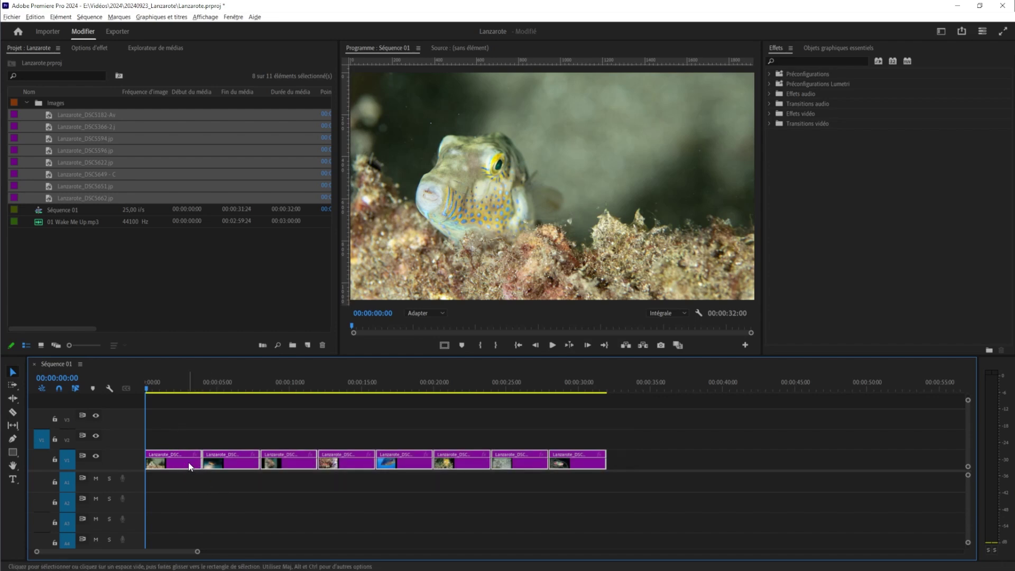
pyautogui.moveTo(189, 466); pyautogui.dragTo(189, 447)
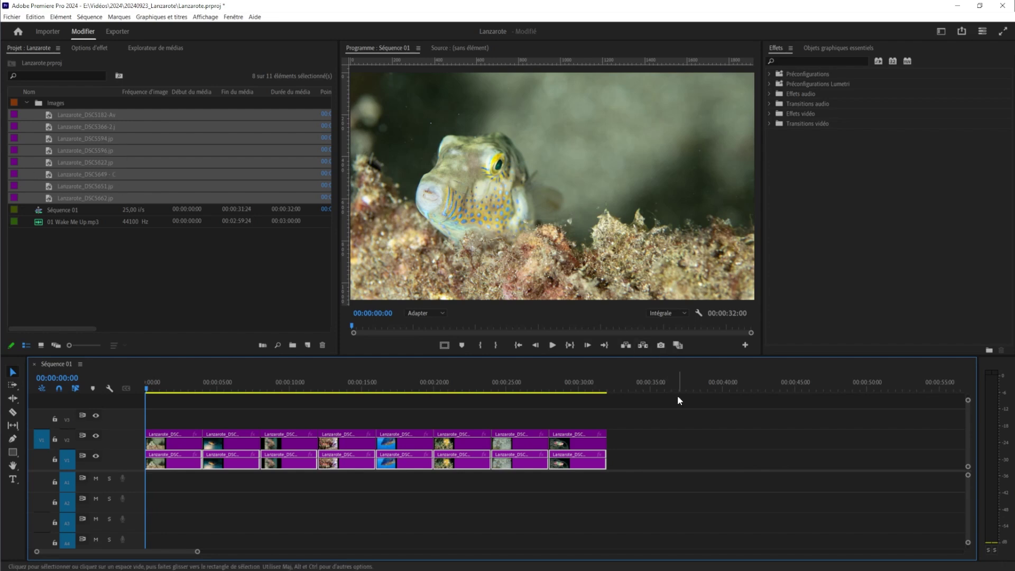
pyautogui.click(637, 451)
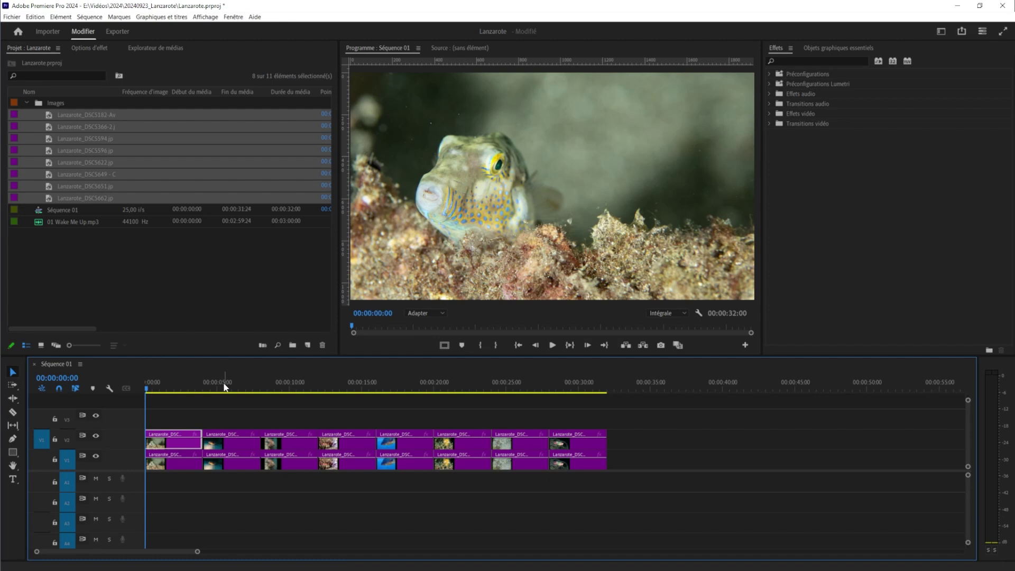
# Step: Set the first V2 clip's Vitesse/Durée duration to 00:00:03:00
pyautogui.rightClick(183, 439)
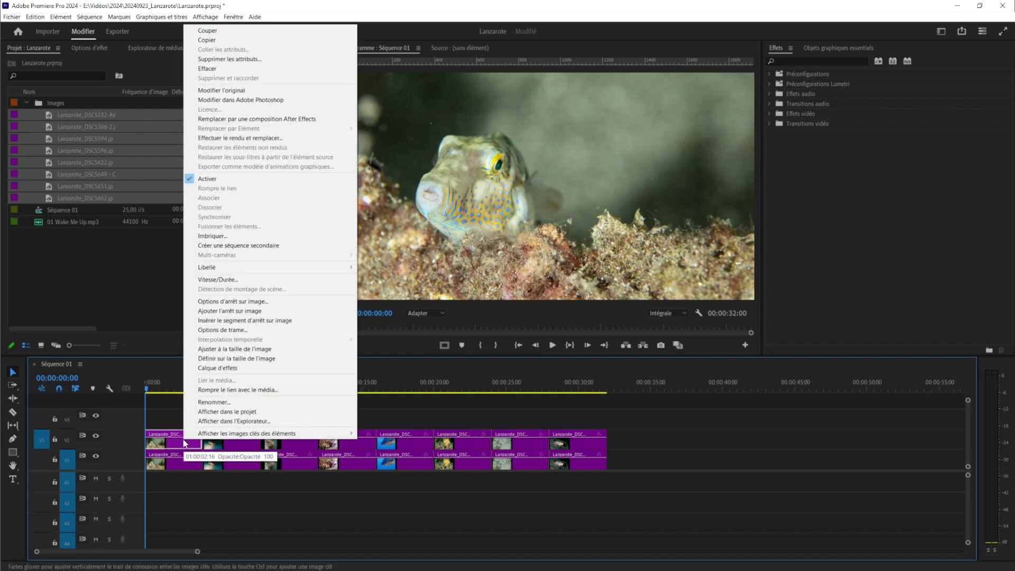
pyautogui.click(217, 280)
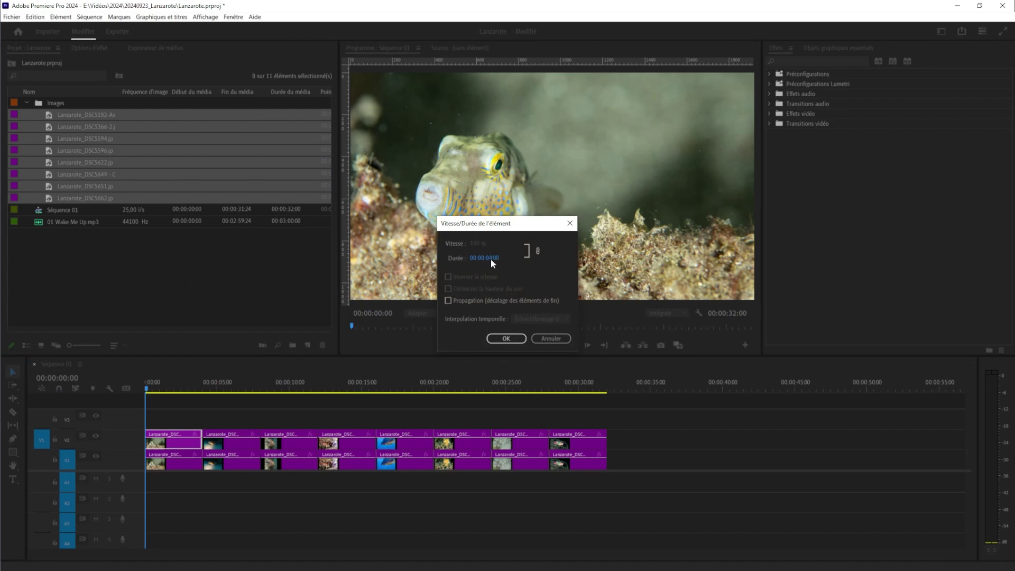
pyautogui.moveTo(490, 259); pyautogui.dragTo(501, 260)
pyautogui.write('4')
pyautogui.write(':00')
pyautogui.click(473, 259)
pyautogui.press('BackSpace')
pyautogui.write('3')
pyautogui.click(515, 339)
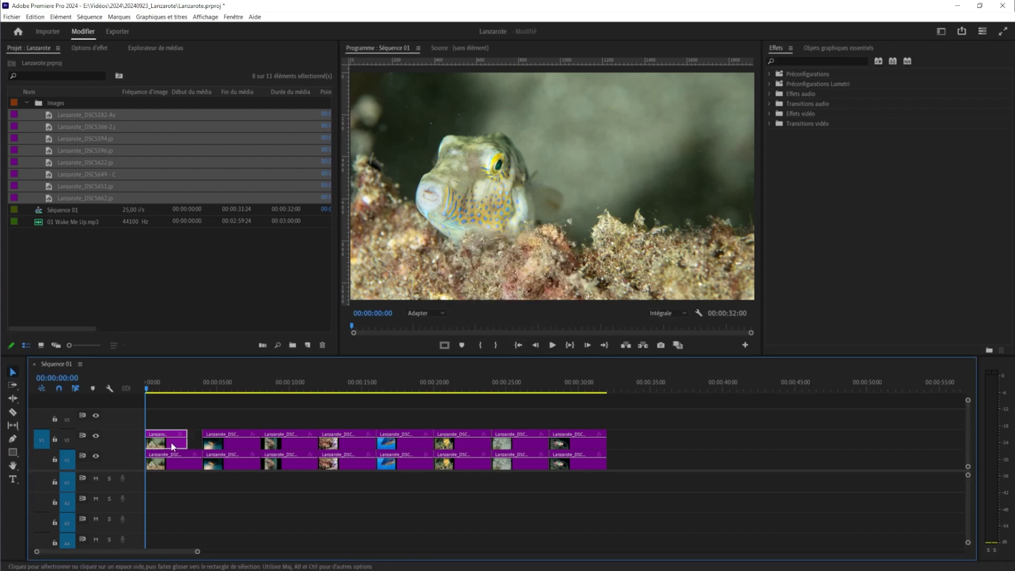
# Step: Change the first V2 clip's duration to 4 seconds
pyautogui.moveTo(173, 442)
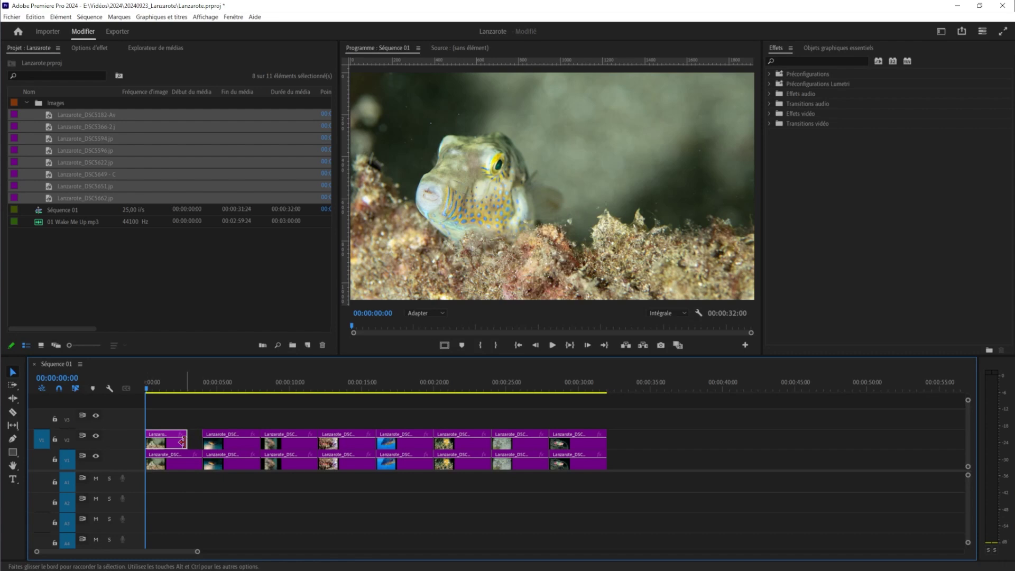
pyautogui.rightClick(176, 444)
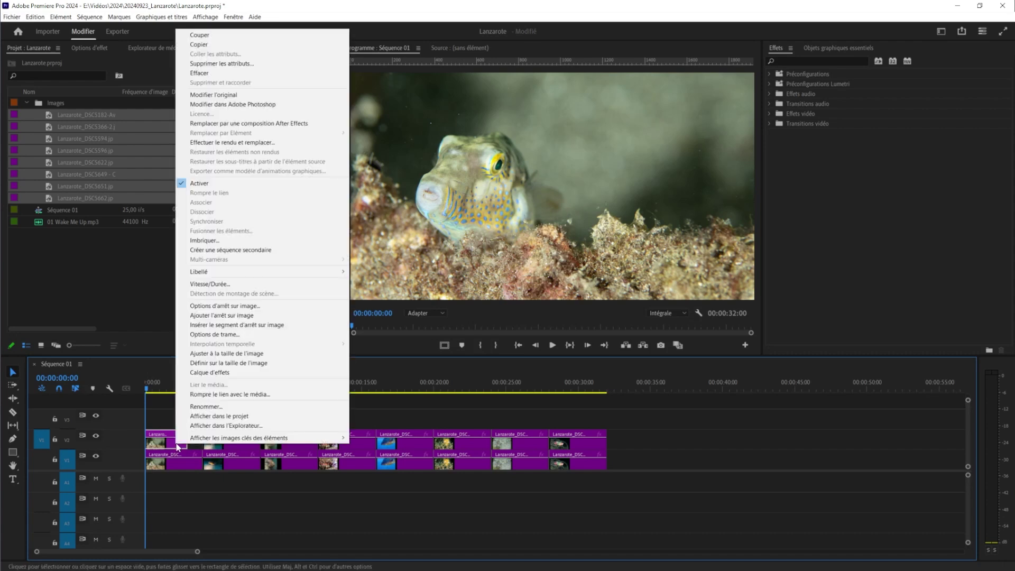
pyautogui.click(225, 284)
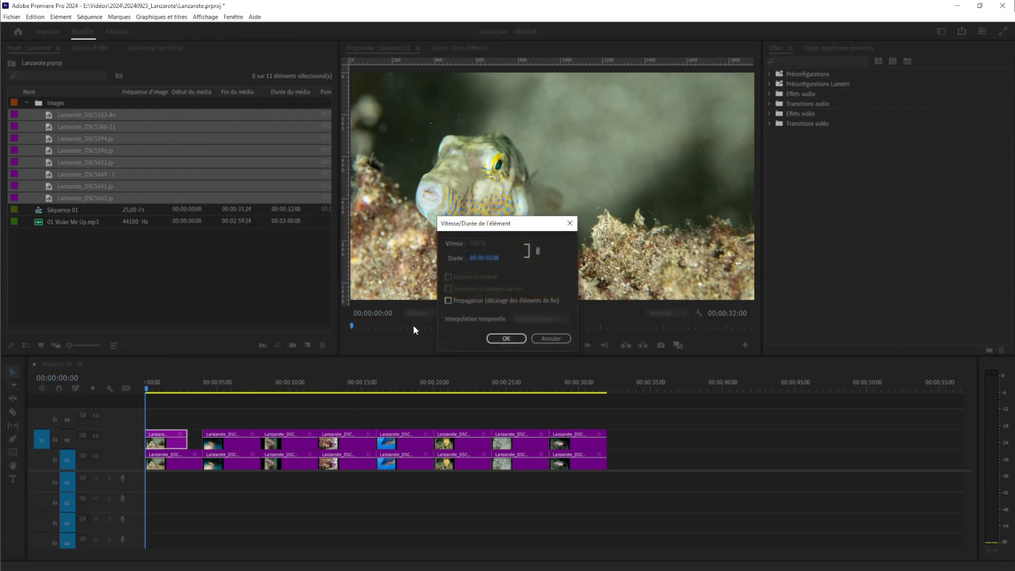
pyautogui.click(489, 259)
pyautogui.write('4')
pyautogui.write('00')
pyautogui.press('Return')
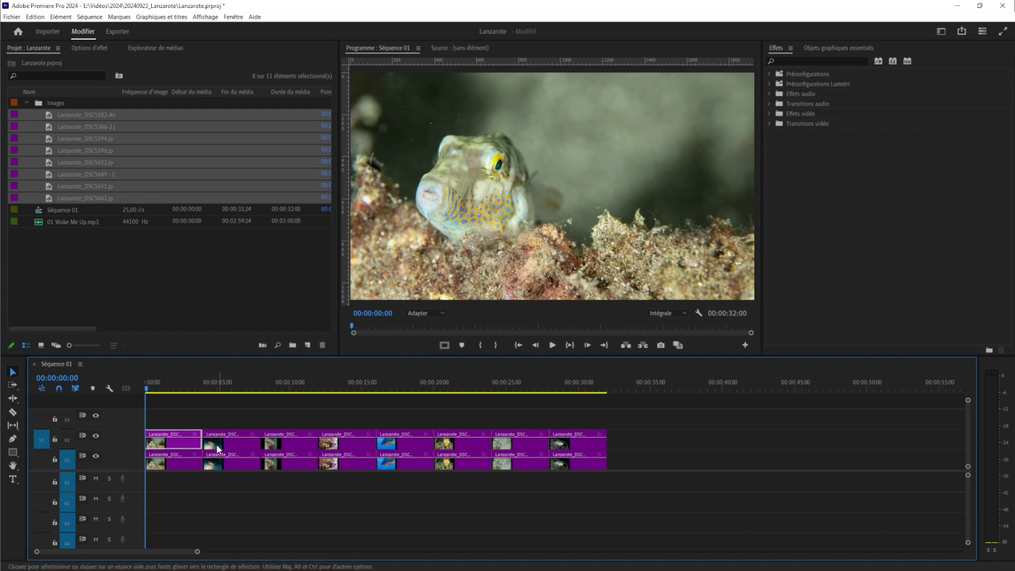
# Step: Change the first V2 clip's duration to 5 seconds
pyautogui.rightClick(173, 442)
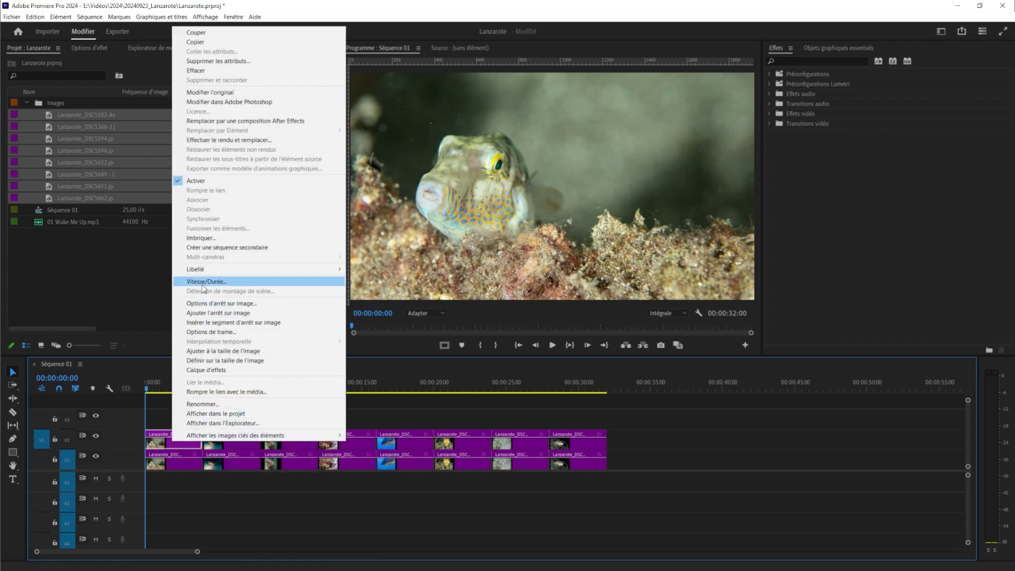
pyautogui.click(203, 283)
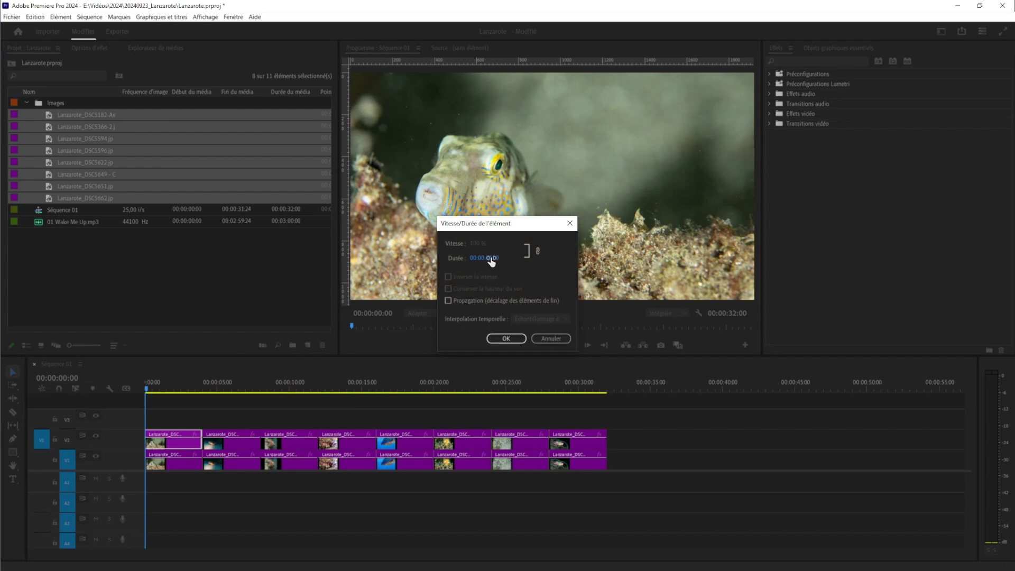
pyautogui.write('5')
pyautogui.write('00')
pyautogui.press('Return')
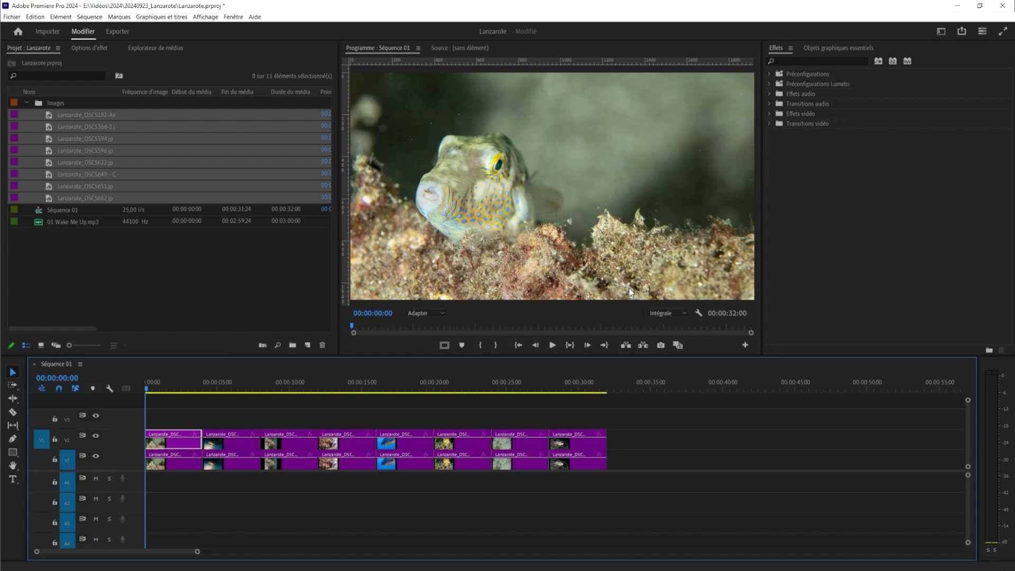
# Step: Reapply the 5-second duration with Propagation ticked so later clips shift along
pyautogui.rightClick(193, 442)
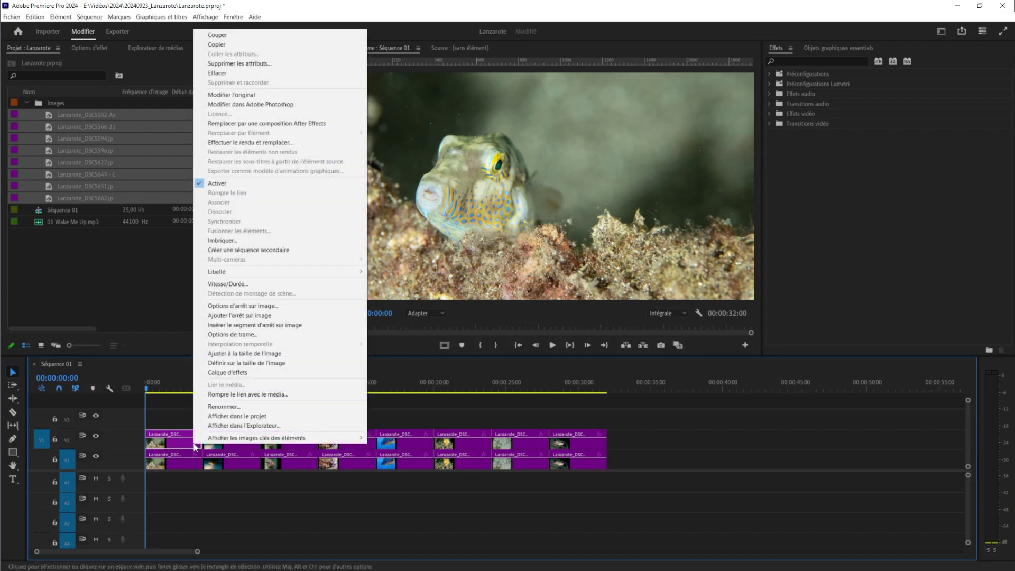
pyautogui.click(244, 285)
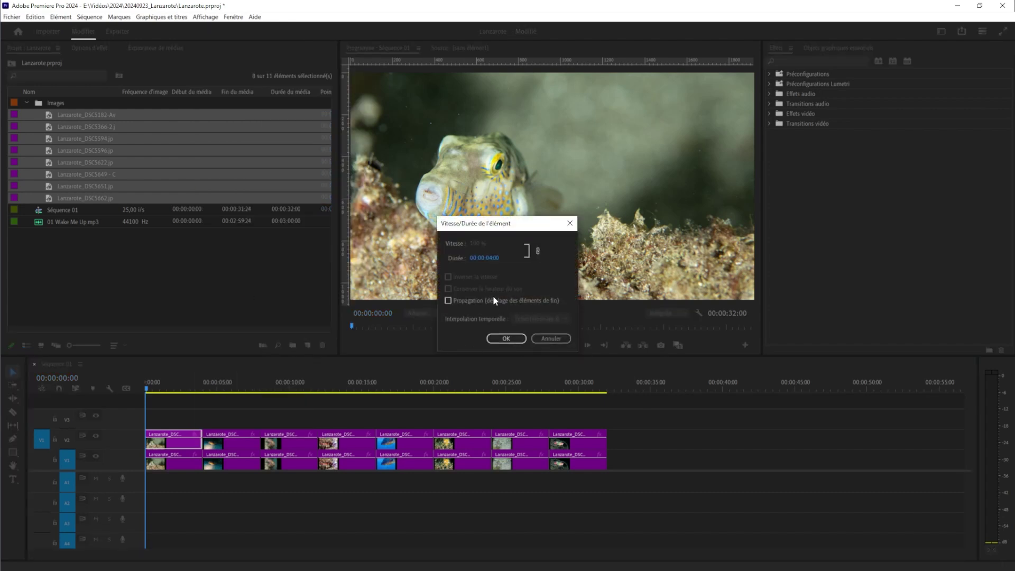
pyautogui.click(482, 258)
pyautogui.write('5:00')
pyautogui.click(447, 299)
pyautogui.click(499, 337)
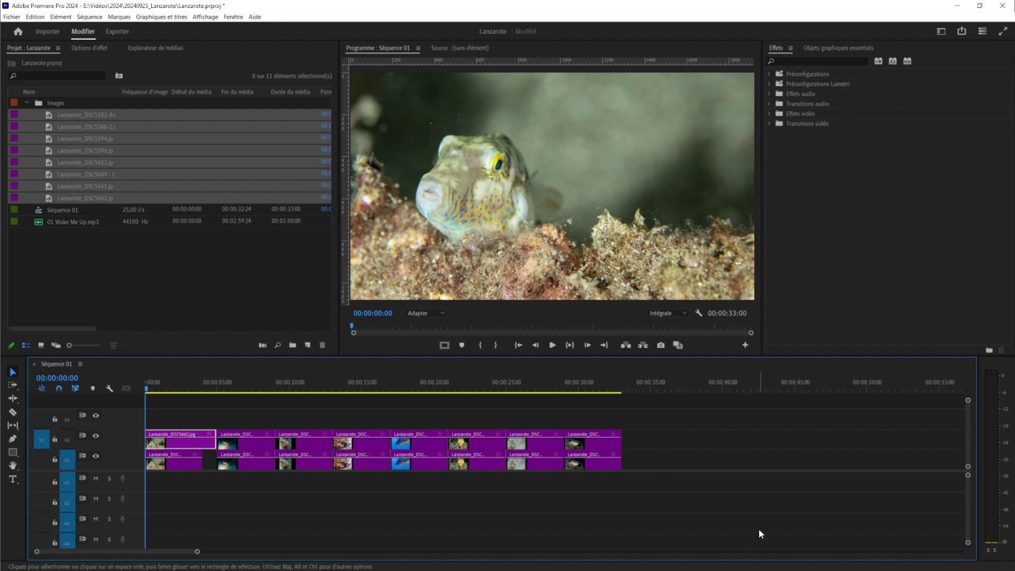
# Step: Marquee-select the clips on V1 and V2 and bring up their context menu
pyautogui.moveTo(662, 503)
pyautogui.mouseDown()
pyautogui.moveTo(381, 417)
pyautogui.moveTo(180, 423)
pyautogui.mouseUp()
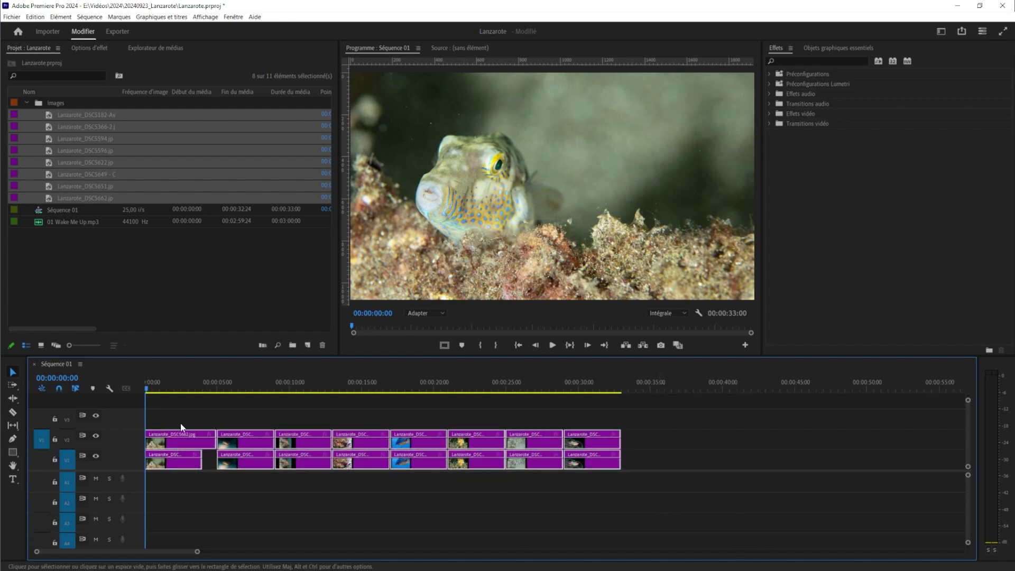
pyautogui.rightClick(262, 444)
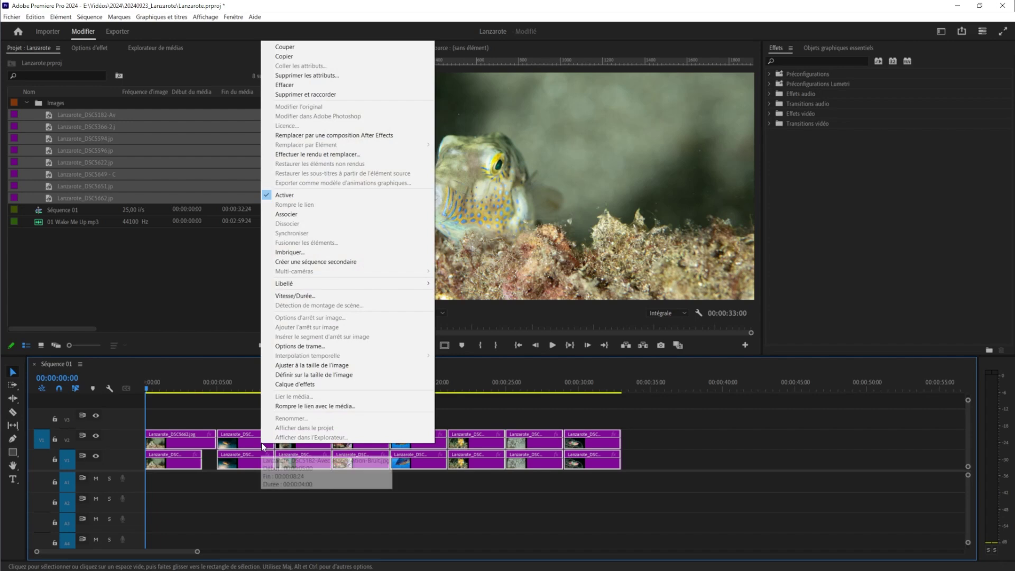
# Step: Set the selected clips to 00:00:04:00 with Propagation on, closing the gaps
pyautogui.click(294, 296)
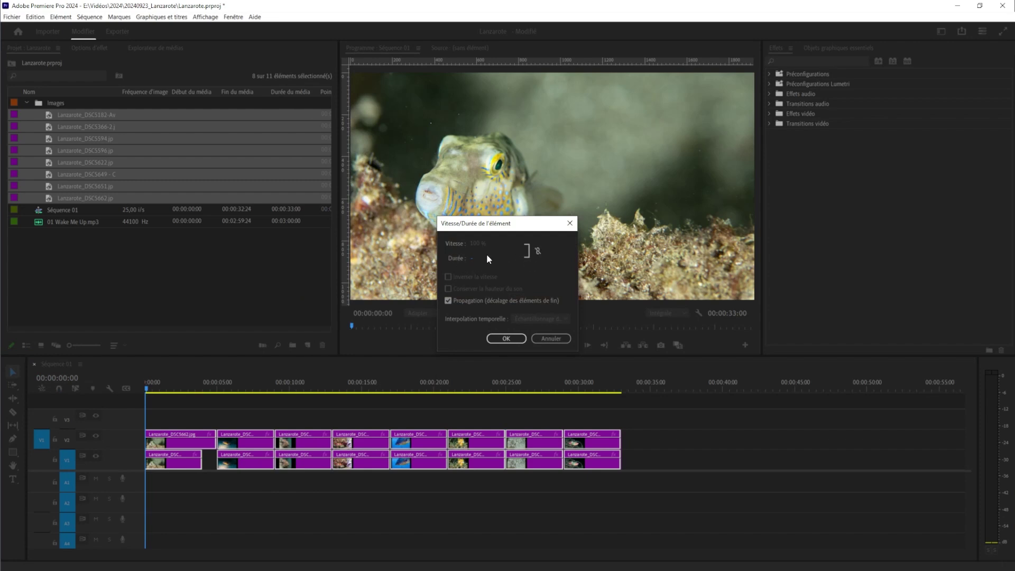
pyautogui.click(449, 301)
pyautogui.click(472, 258)
pyautogui.click(449, 299)
pyautogui.click(507, 339)
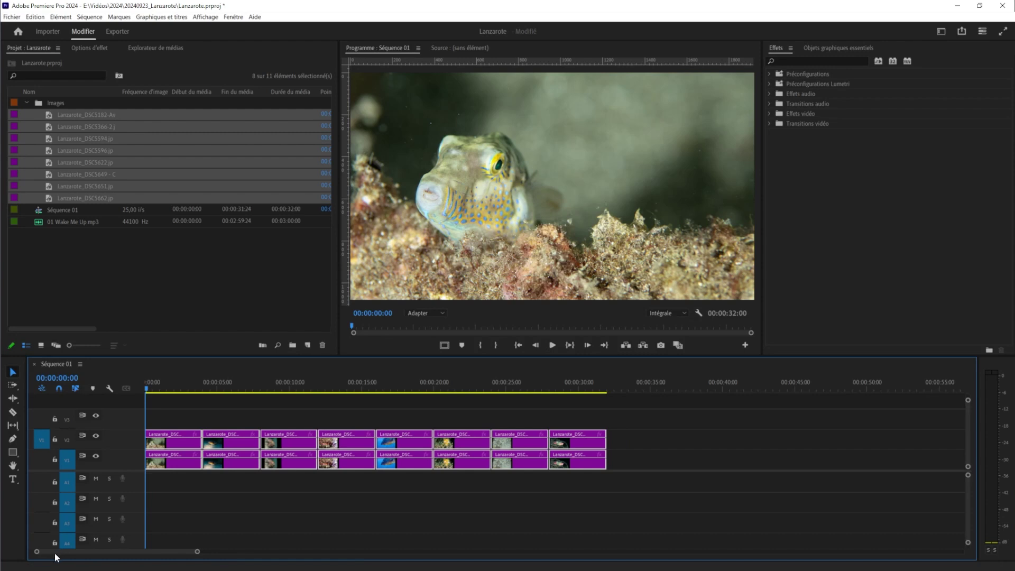
# Step: Check the Media and Séquence preferences, including the 4-second default still-image duration, then close them
pyautogui.moveTo(197, 554)
pyautogui.mouseDown()
pyautogui.moveTo(157, 555)
pyautogui.moveTo(195, 555)
pyautogui.mouseUp()
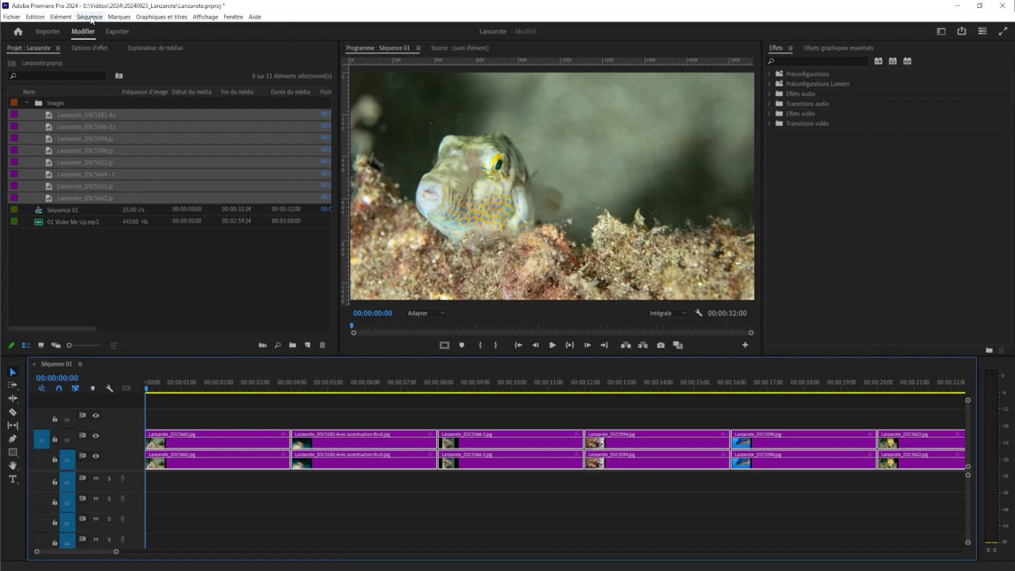
pyautogui.click(37, 19)
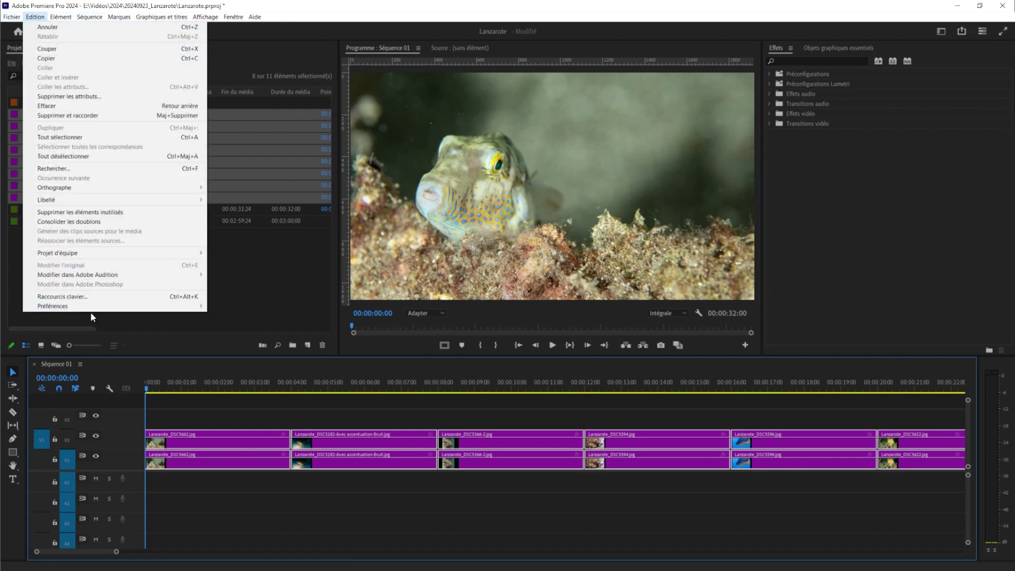
pyautogui.moveTo(91, 313)
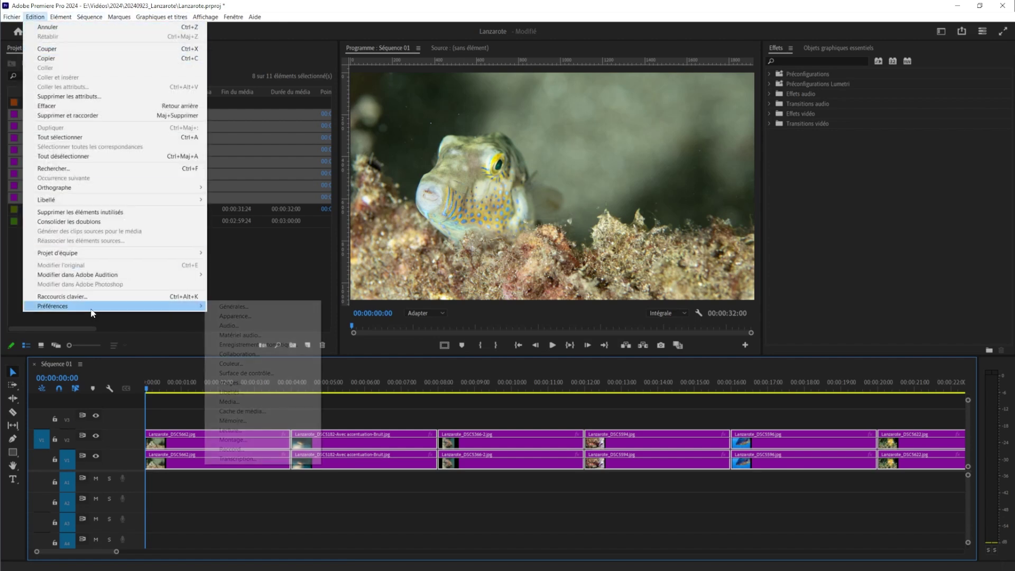
pyautogui.click(240, 401)
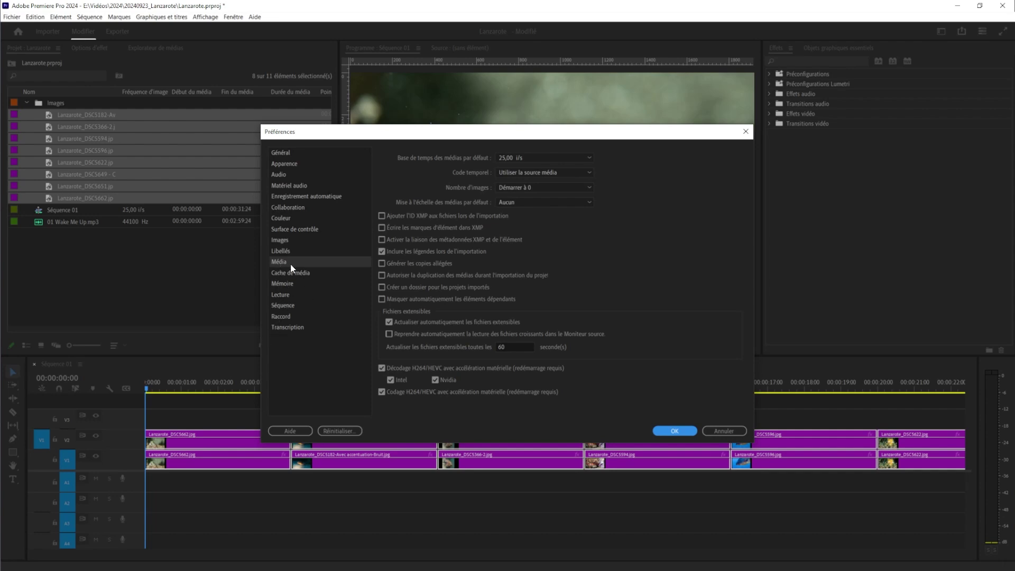
pyautogui.click(278, 305)
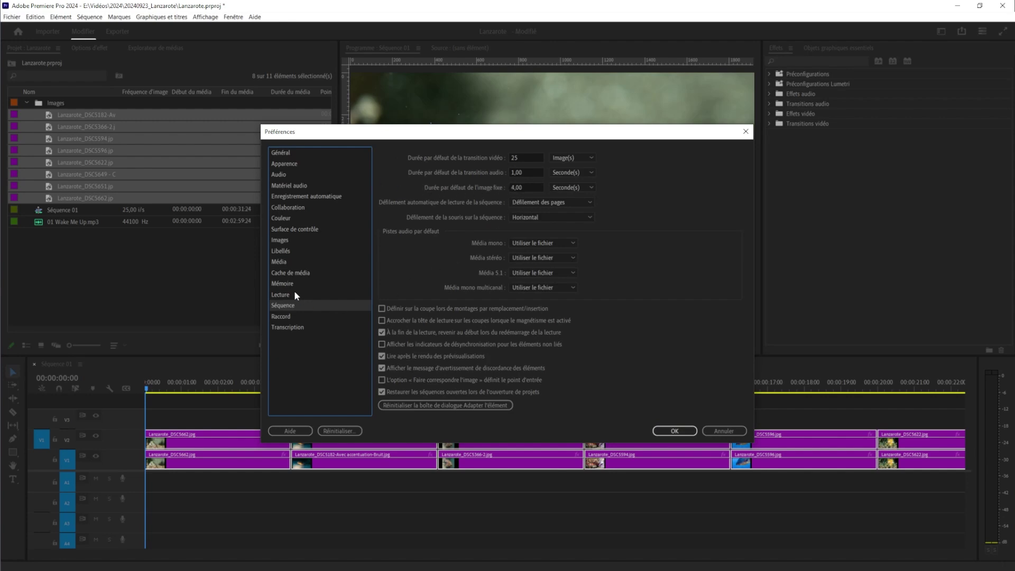
pyautogui.click(280, 262)
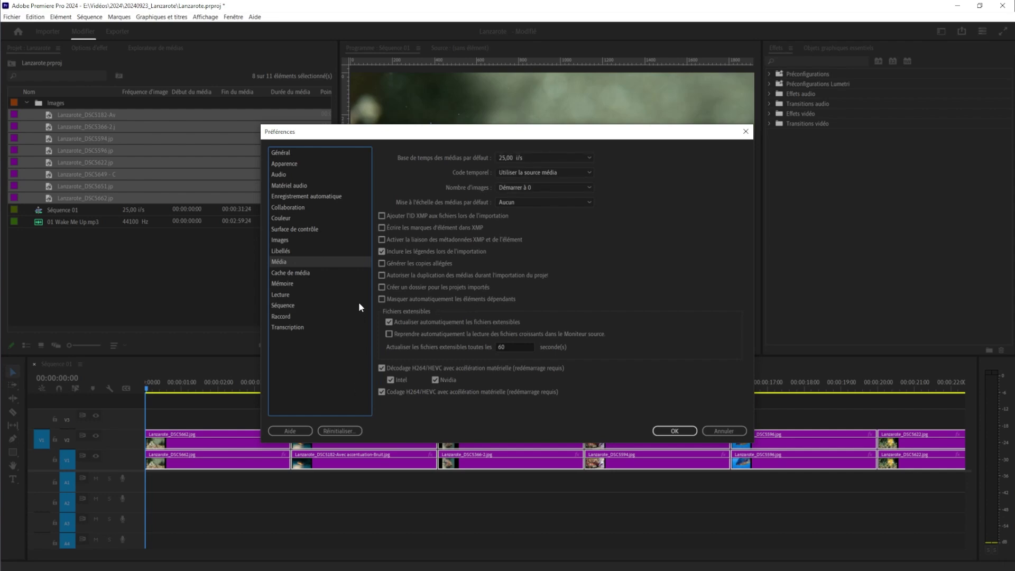
pyautogui.click(724, 431)
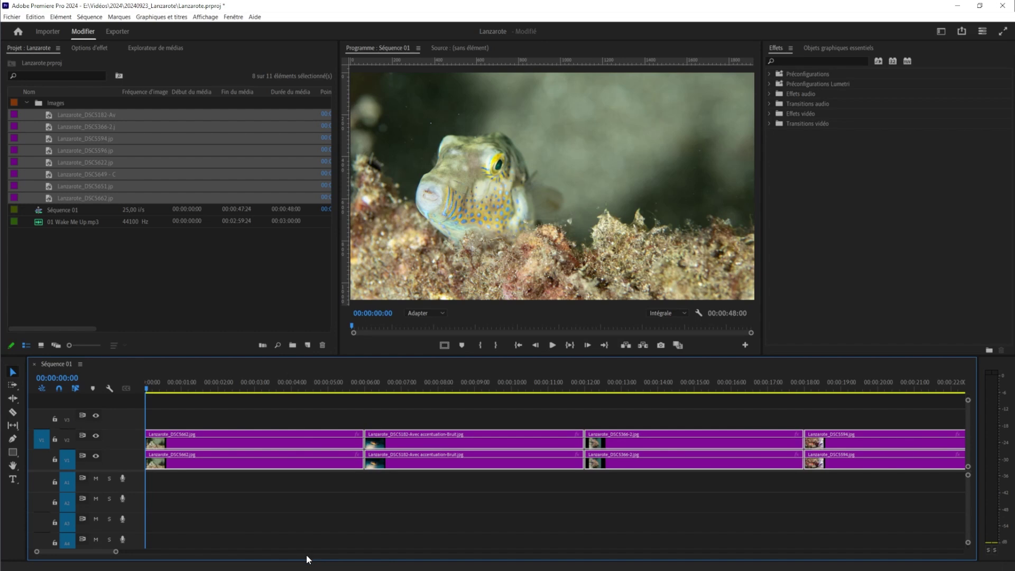
# Step: Set the selected photo clips to 00:00:04:00, then zoom out to show all eight
pyautogui.rightClick(326, 442)
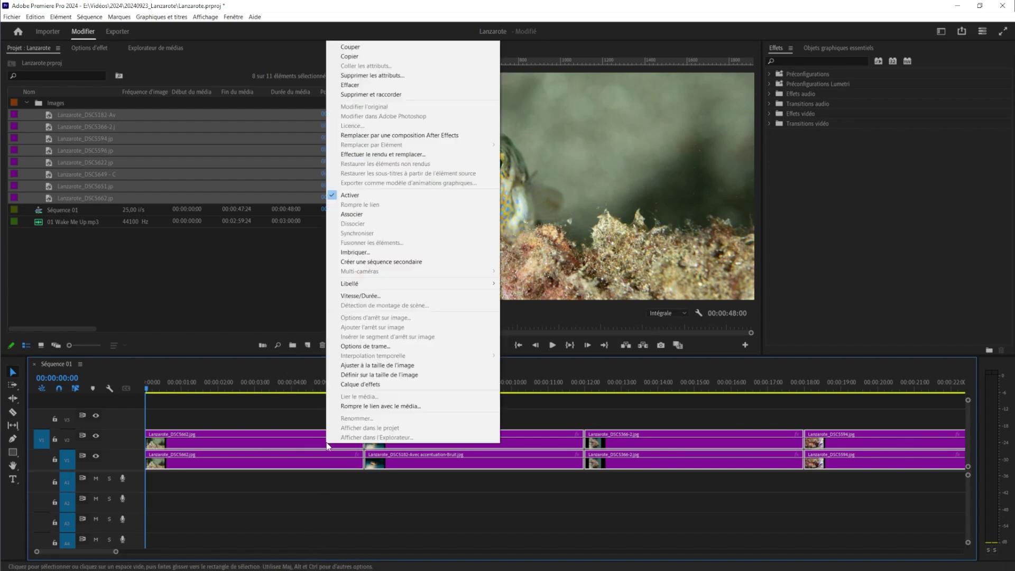
pyautogui.click(366, 294)
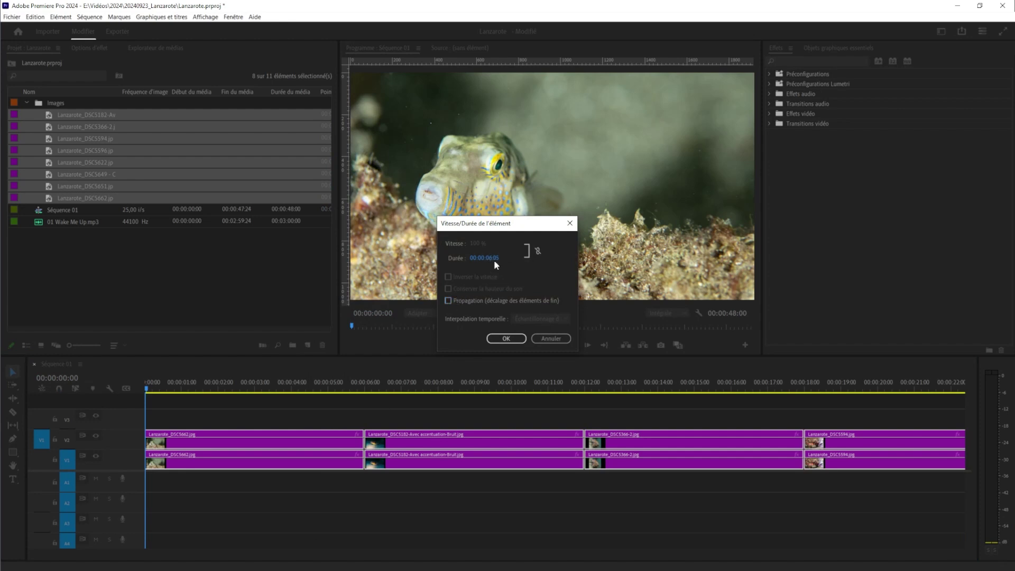
pyautogui.write('4:00')
pyautogui.click(519, 339)
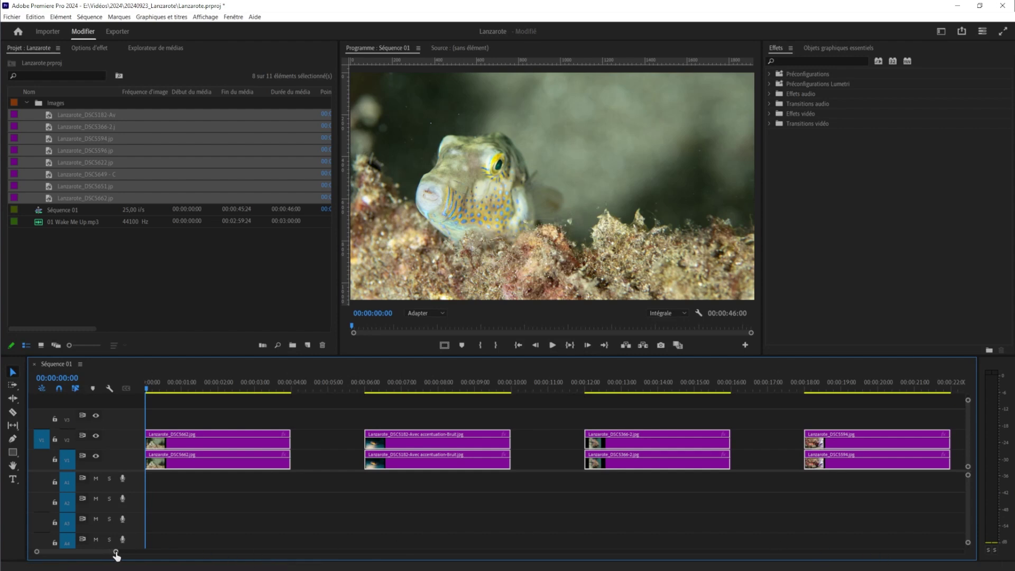
pyautogui.moveTo(117, 554); pyautogui.dragTo(230, 565)
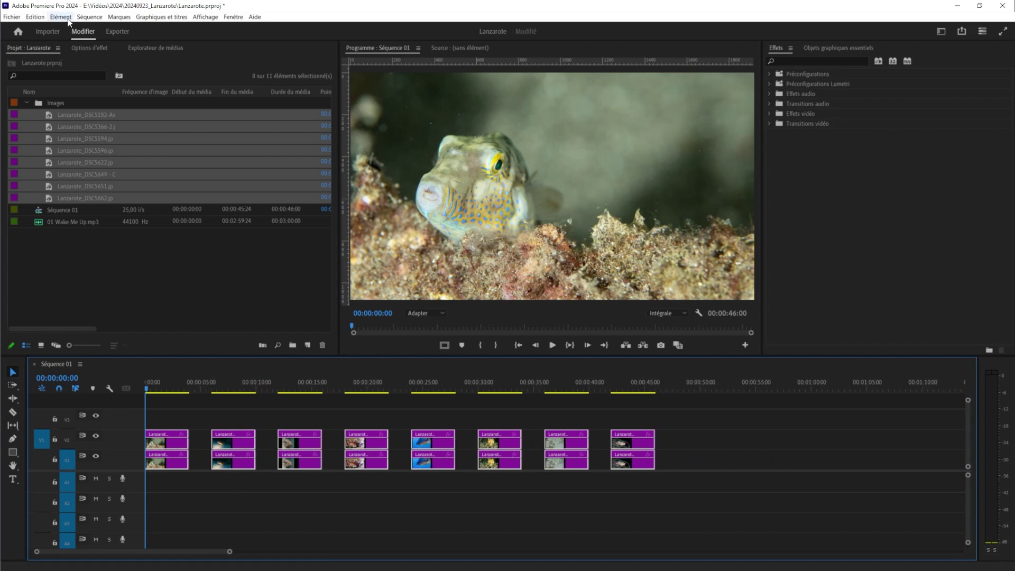
# Step: Remove every empty gap so the photo clips play back to back in a 32-second sequence
pyautogui.click(94, 17)
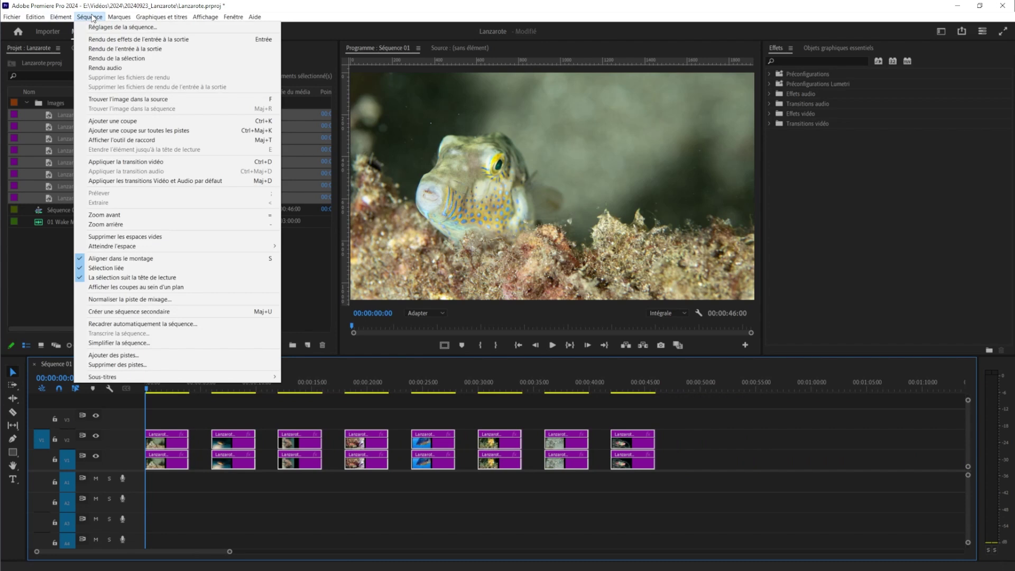
pyautogui.click(128, 237)
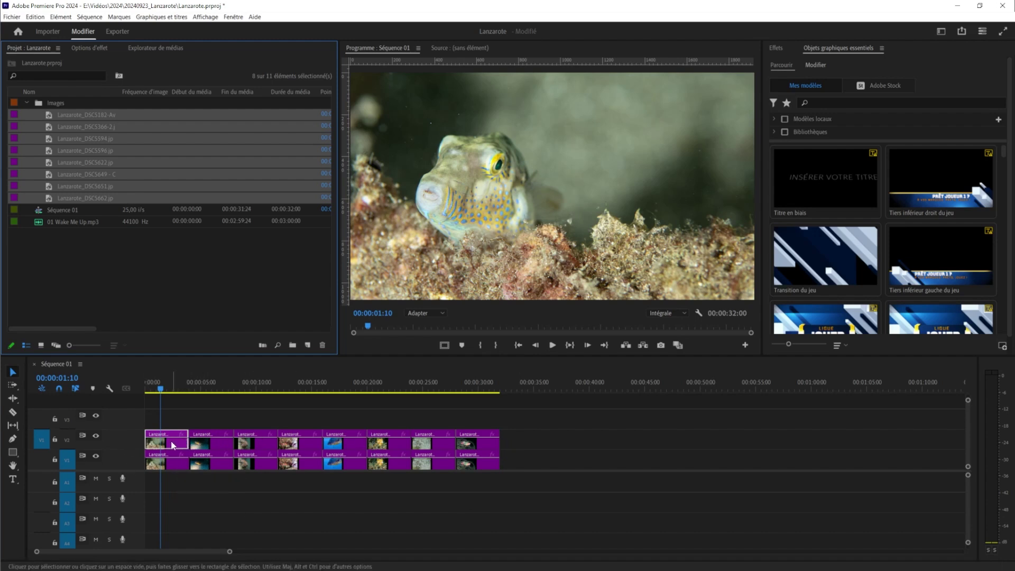
# Step: Scale the first V2 photo to 80%, then select the first V1 photo and show the Effects panel
pyautogui.click(210, 448)
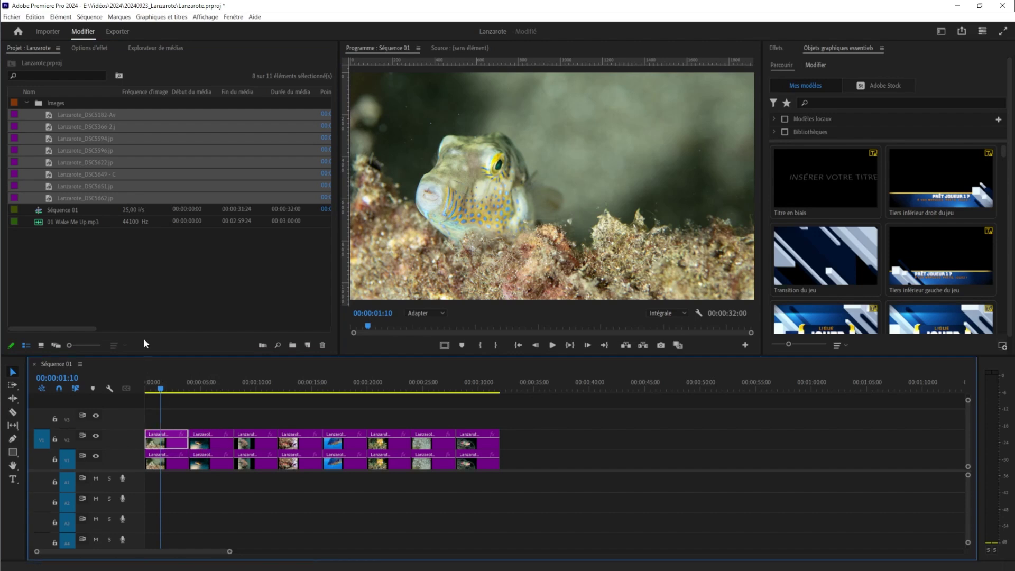
pyautogui.click(88, 48)
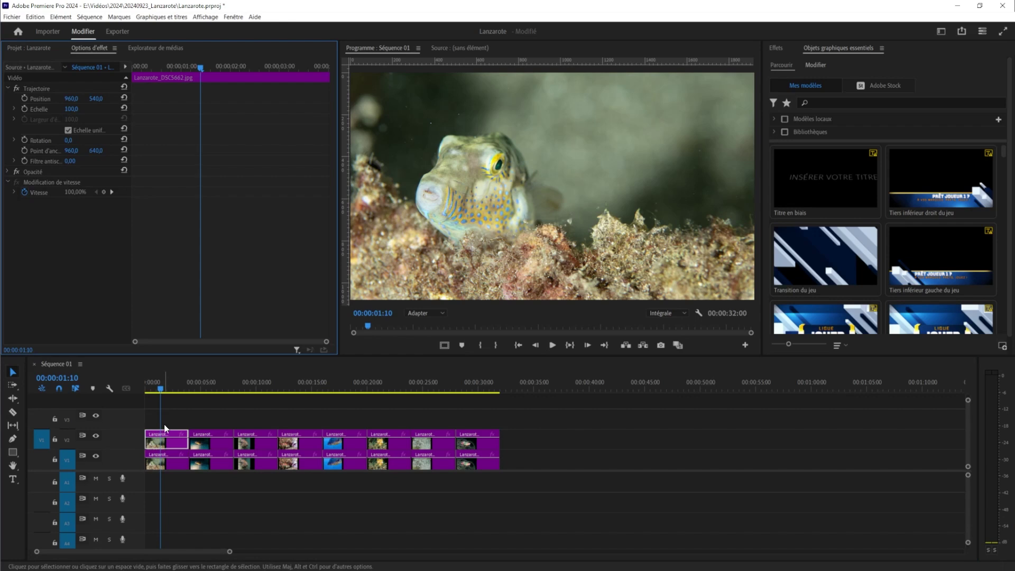
pyautogui.click(73, 109)
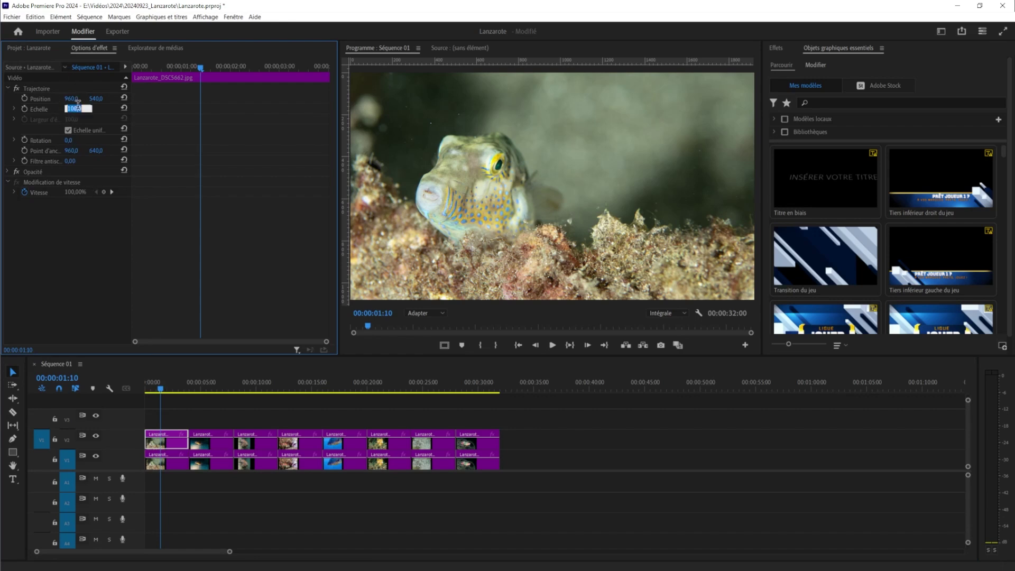
pyautogui.write('80')
pyautogui.press('Return')
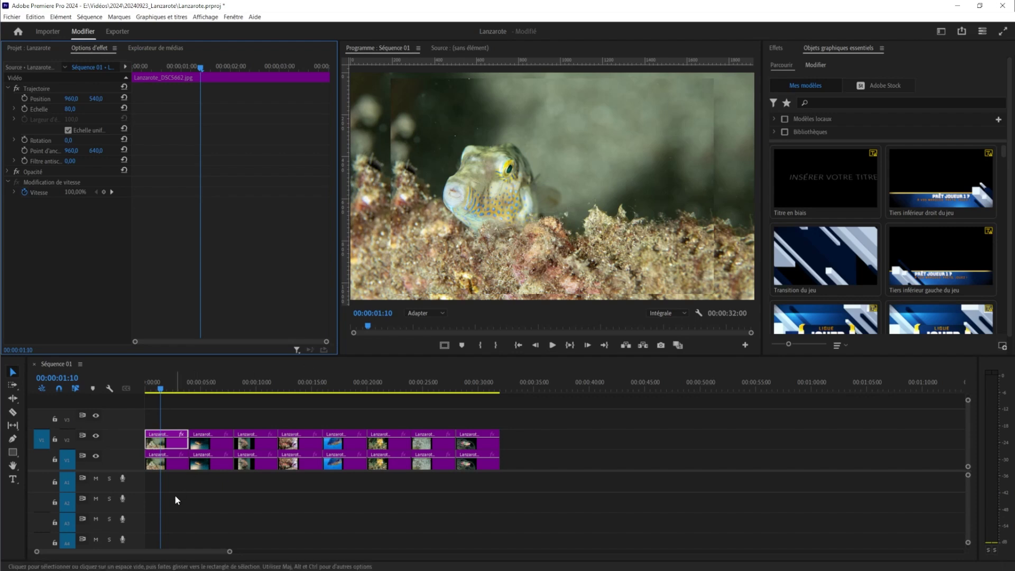
pyautogui.click(174, 465)
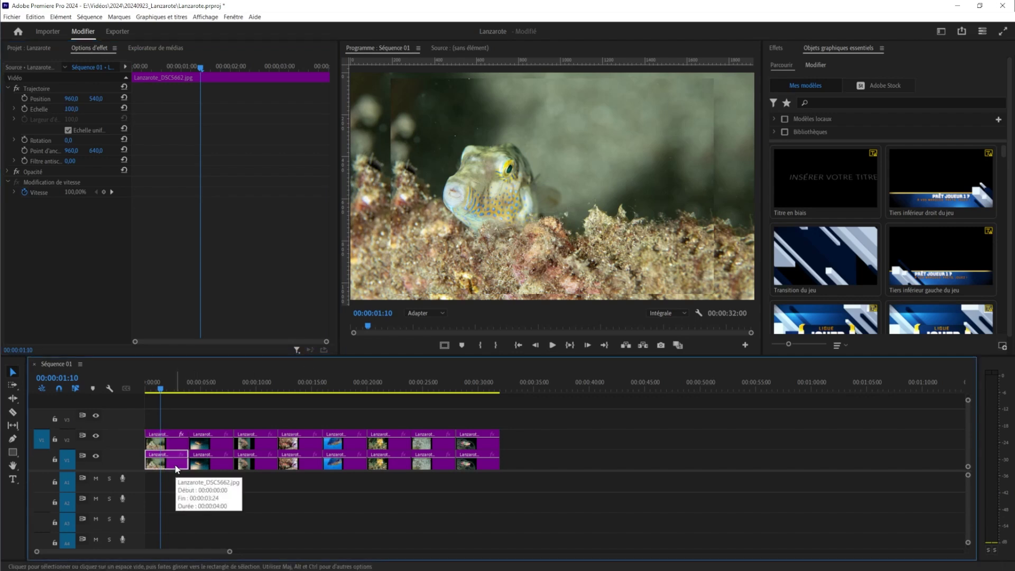
pyautogui.click(776, 48)
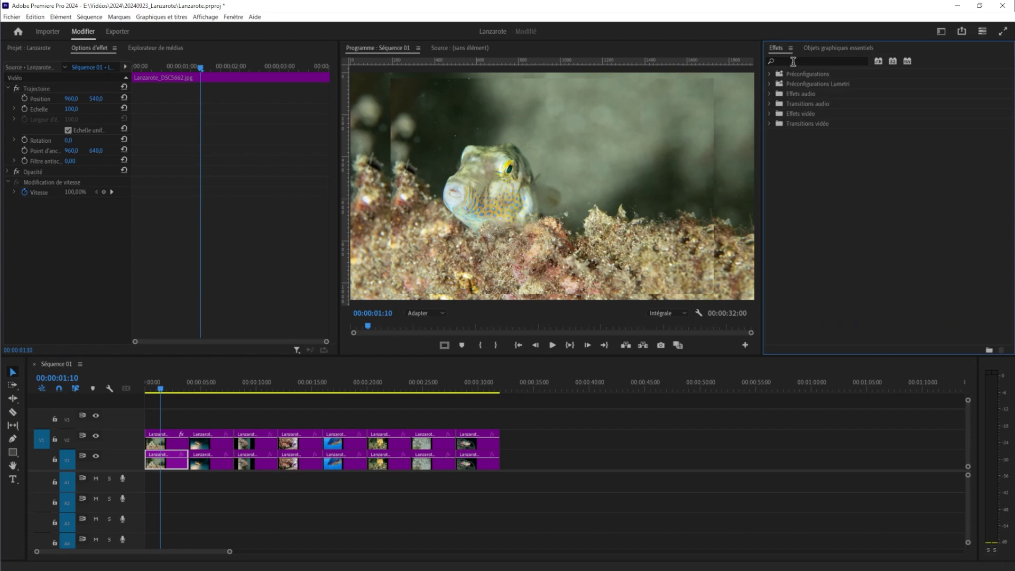
# Step: Search 'fl' in Effects and apply Flou gaussien to the first lower-track photo
pyautogui.click(793, 61)
pyautogui.write('flou')
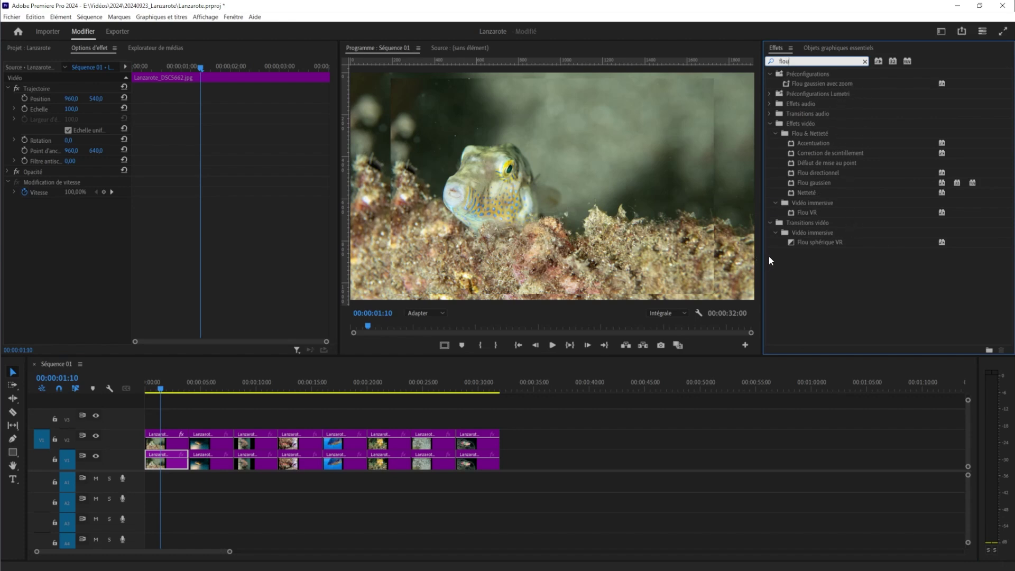
pyautogui.click(816, 185)
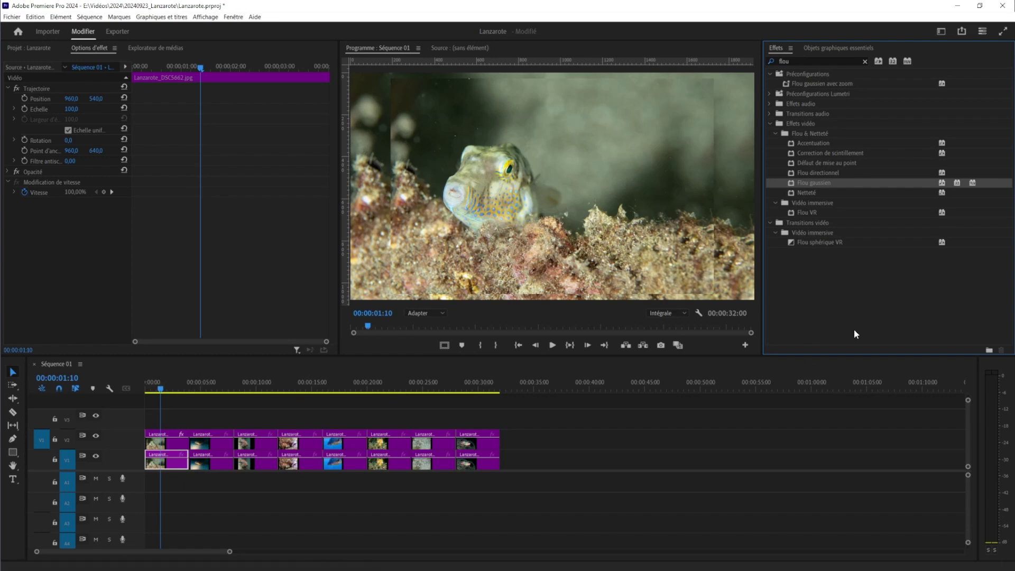
pyautogui.doubleClick(825, 183)
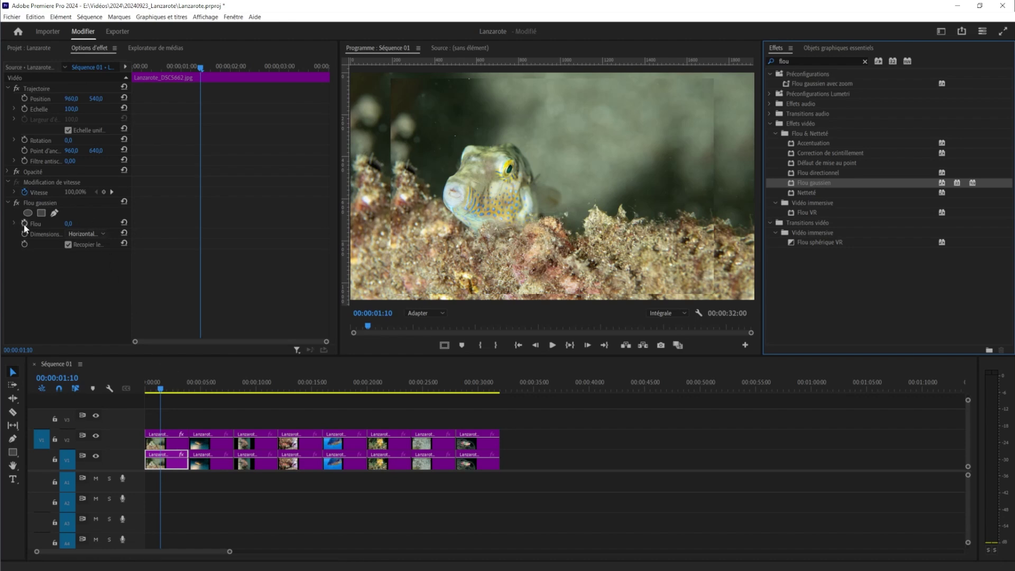
# Step: Set the Gaussian blur amount (Flou) on the background photo to 60
pyautogui.click(67, 227)
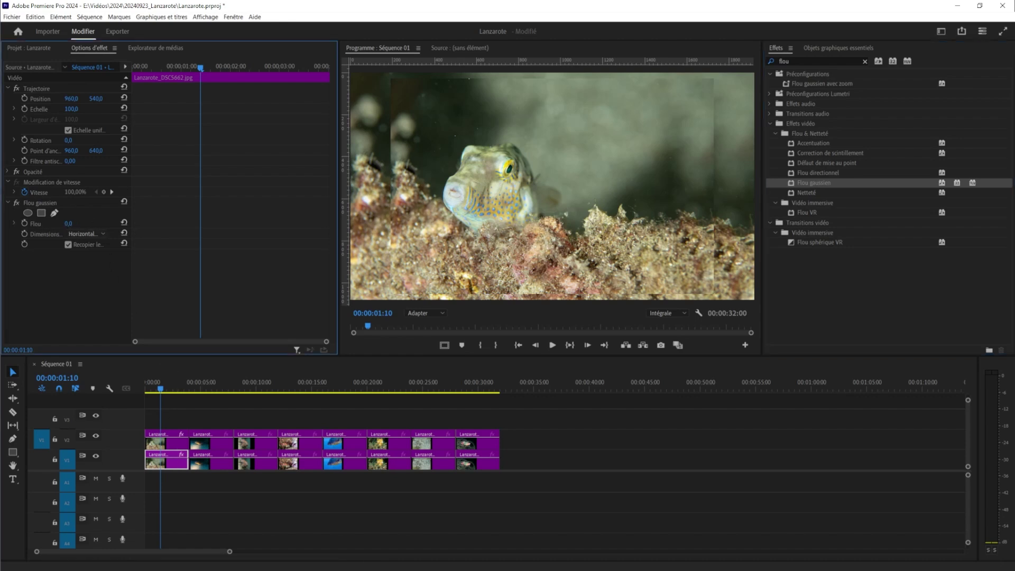
pyautogui.write('5')
pyautogui.moveTo(68, 224); pyautogui.dragTo(74, 224)
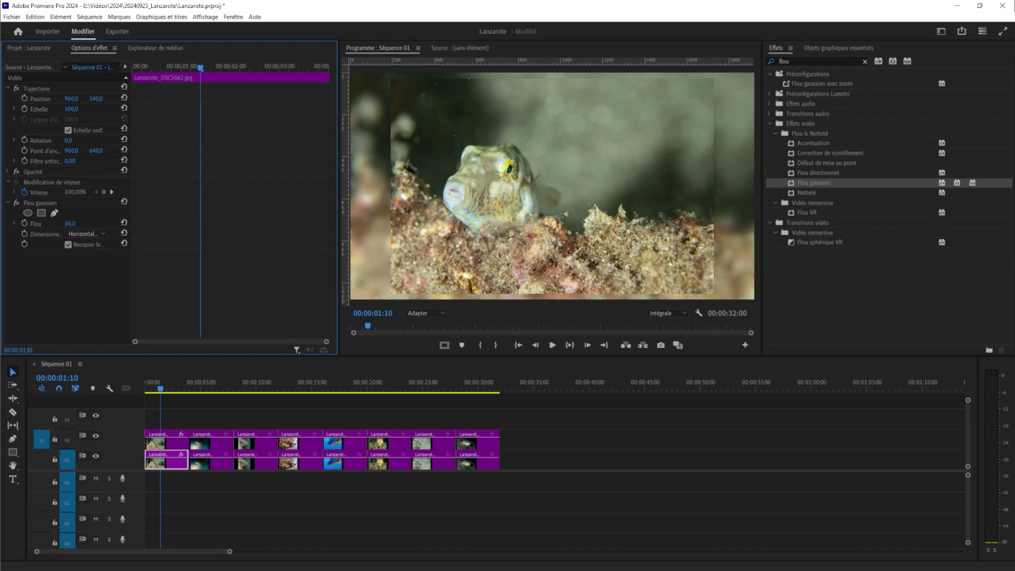
pyautogui.click(71, 224)
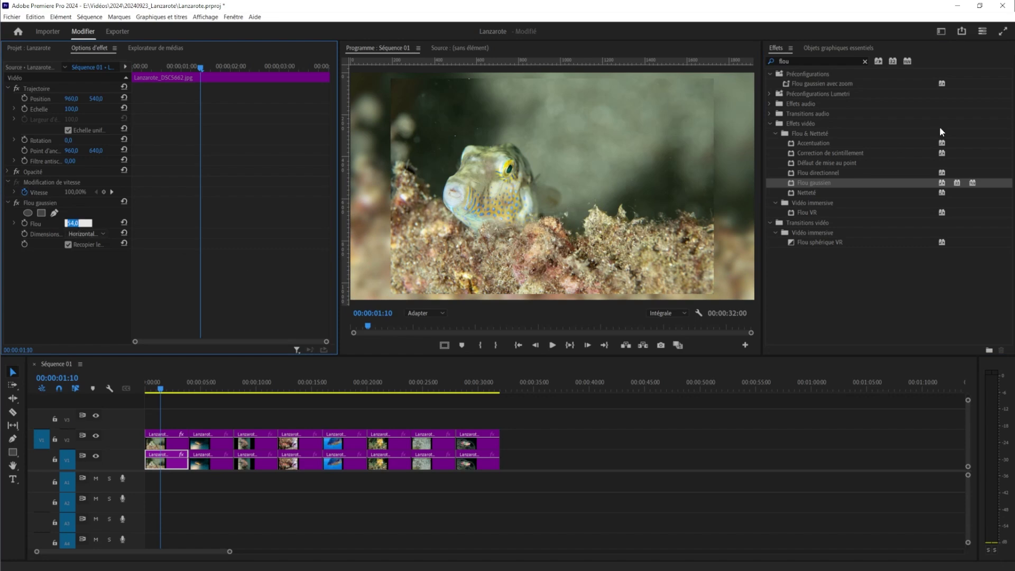
pyautogui.write('60')
pyautogui.press('Return')
pyautogui.click(169, 443)
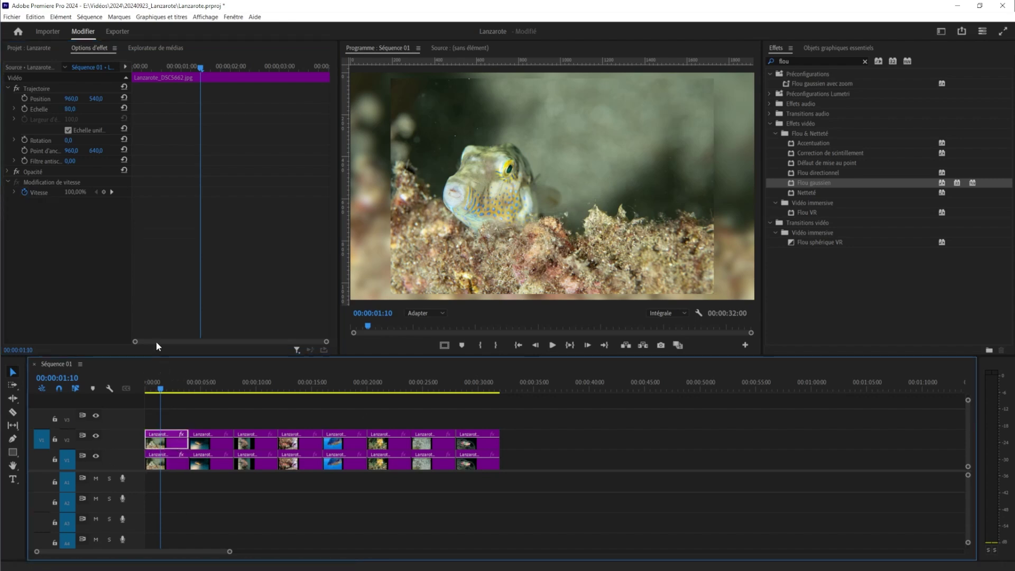
# Step: Set the first upper-track photo's Échelle to 70
pyautogui.click(68, 109)
pyautogui.write('70')
pyautogui.press('Return')
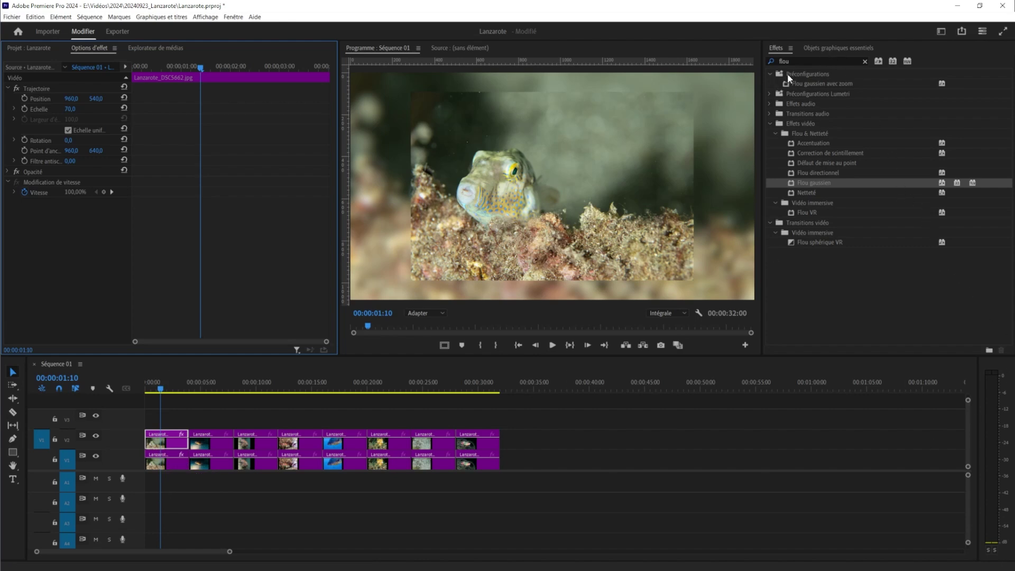
pyautogui.click(794, 61)
# Step: Search 'ombre' and apply the Ombre portée effect to the first upper photo
pyautogui.doubleClick(794, 59)
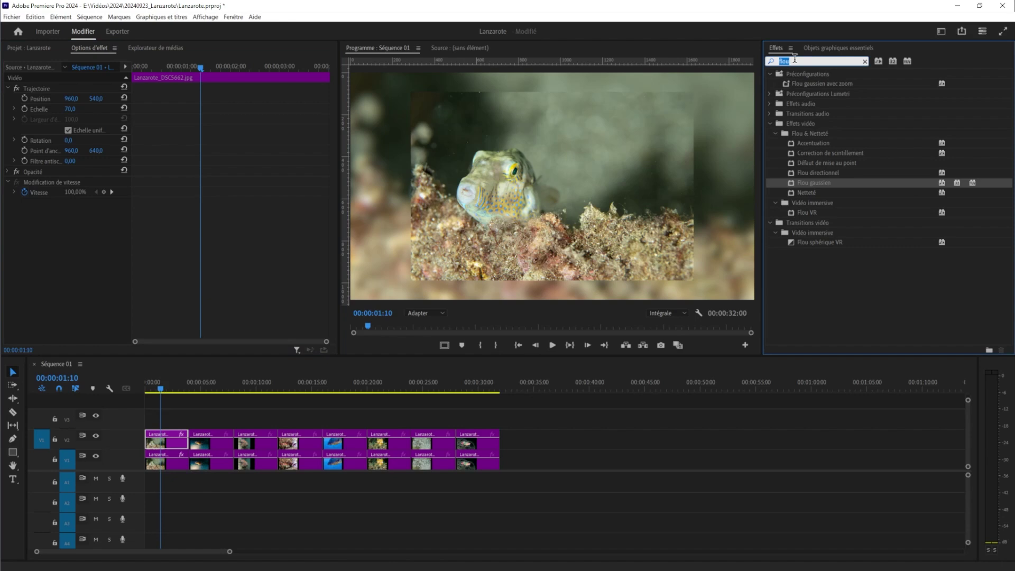
pyautogui.write('ombre')
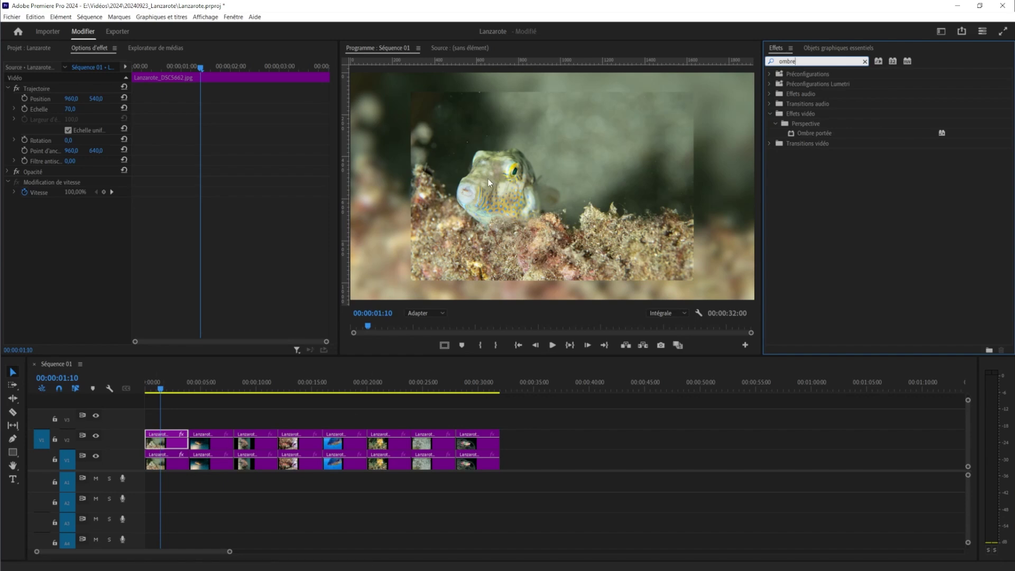
pyautogui.doubleClick(825, 133)
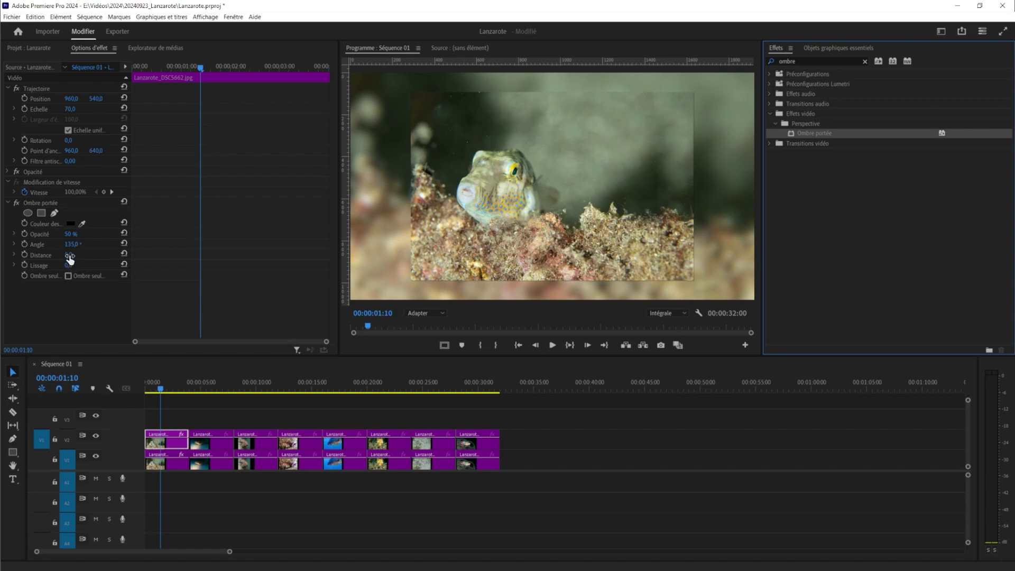
# Step: Set the drop shadow to 40% opacity, 129° angle, distance 10 and softness 55
pyautogui.moveTo(68, 254)
pyautogui.mouseDown()
pyautogui.moveTo(81, 254)
pyautogui.moveTo(71, 234)
pyautogui.mouseUp()
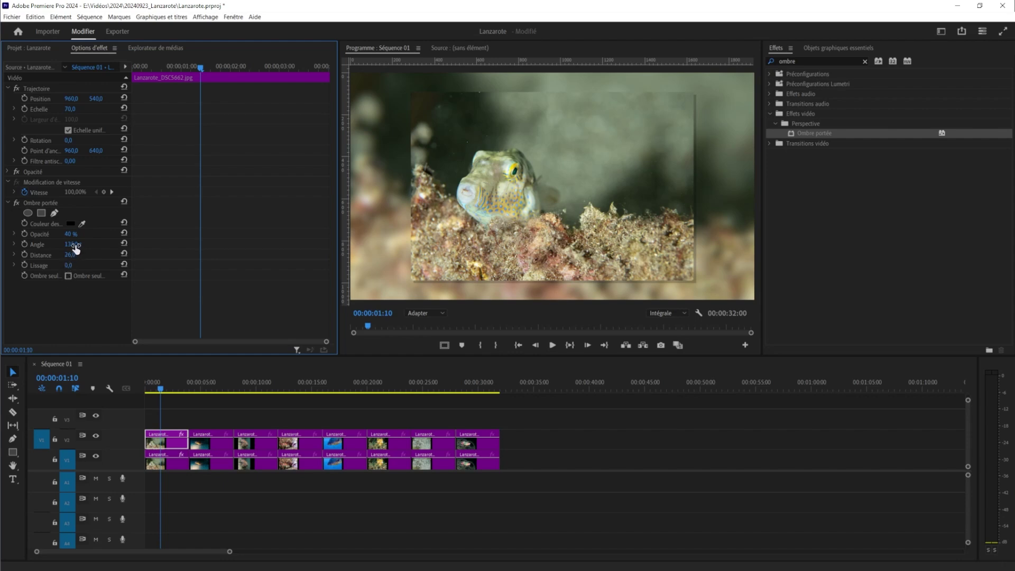
pyautogui.moveTo(71, 244); pyautogui.dragTo(65, 244)
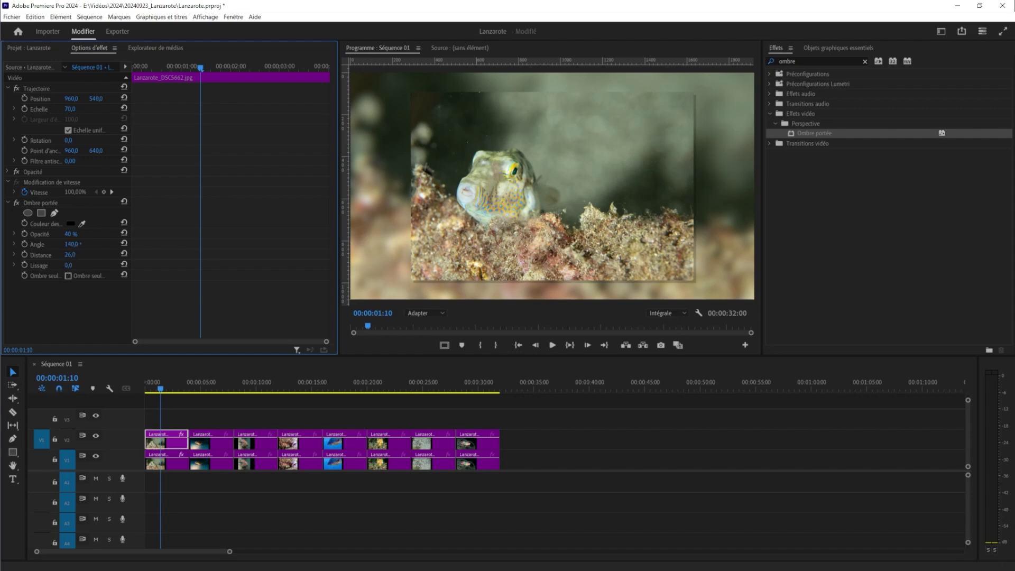
pyautogui.moveTo(71, 244)
pyautogui.mouseDown()
pyautogui.moveTo(76, 263)
pyautogui.moveTo(53, 258)
pyautogui.moveTo(76, 254)
pyautogui.mouseUp()
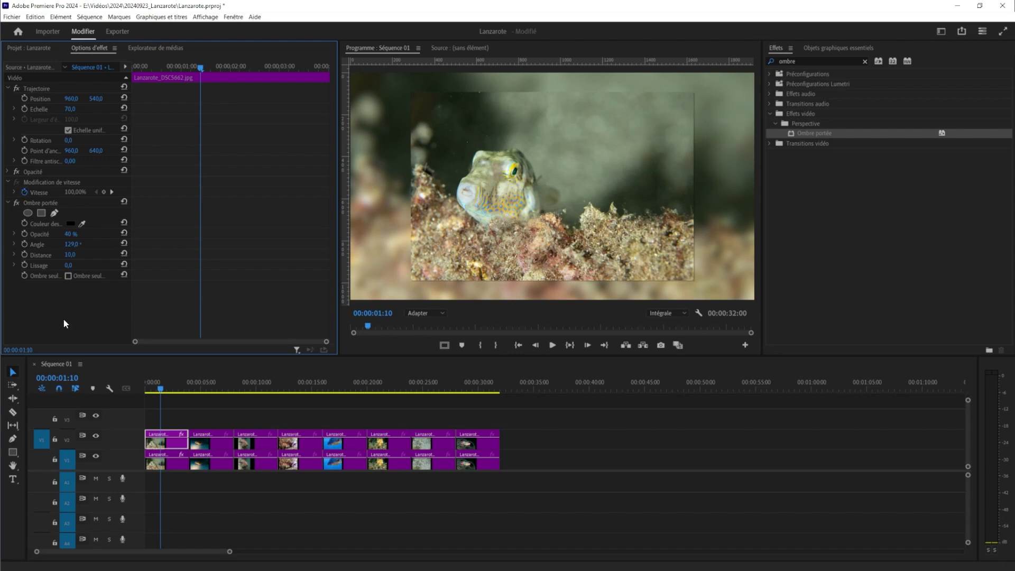
pyautogui.moveTo(70, 266); pyautogui.dragTo(79, 266)
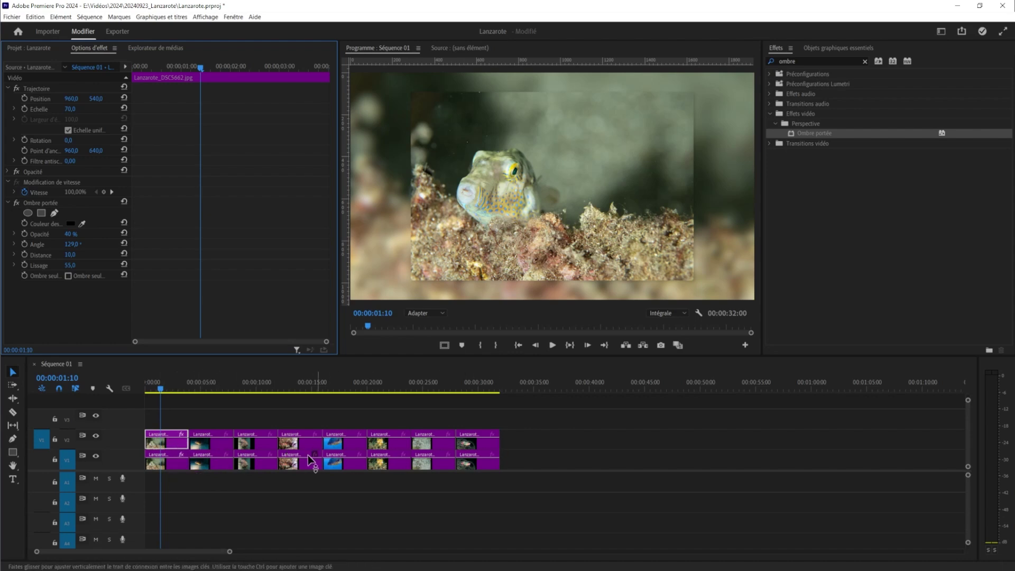
# Step: Copy the first V2 clip and paste its 70 scale and Ombre portée onto V2 clips 2–8
pyautogui.rightClick(174, 441)
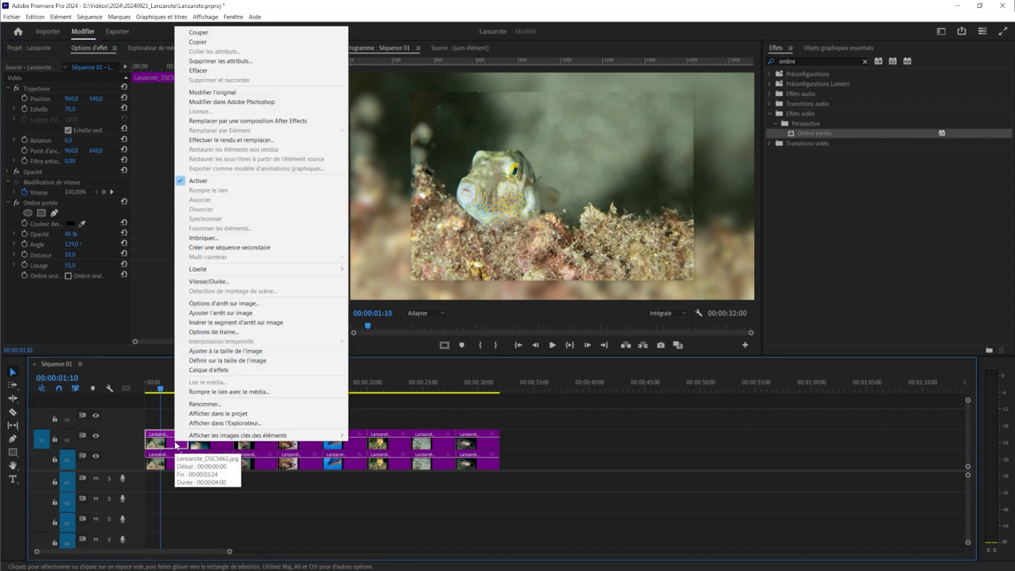
pyautogui.click(212, 43)
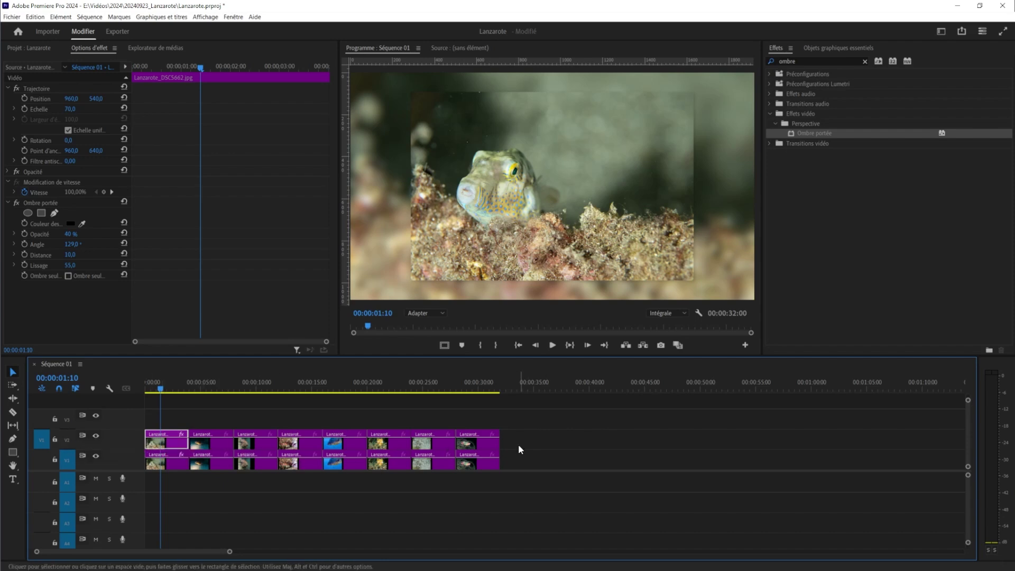
pyautogui.moveTo(520, 443); pyautogui.dragTo(210, 427)
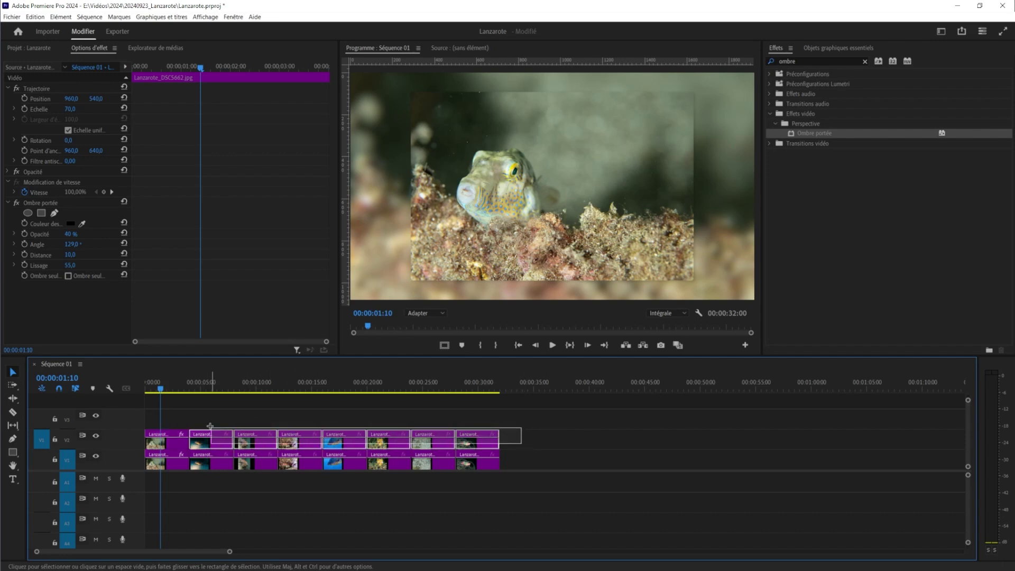
pyautogui.moveTo(211, 427); pyautogui.dragTo(211, 426)
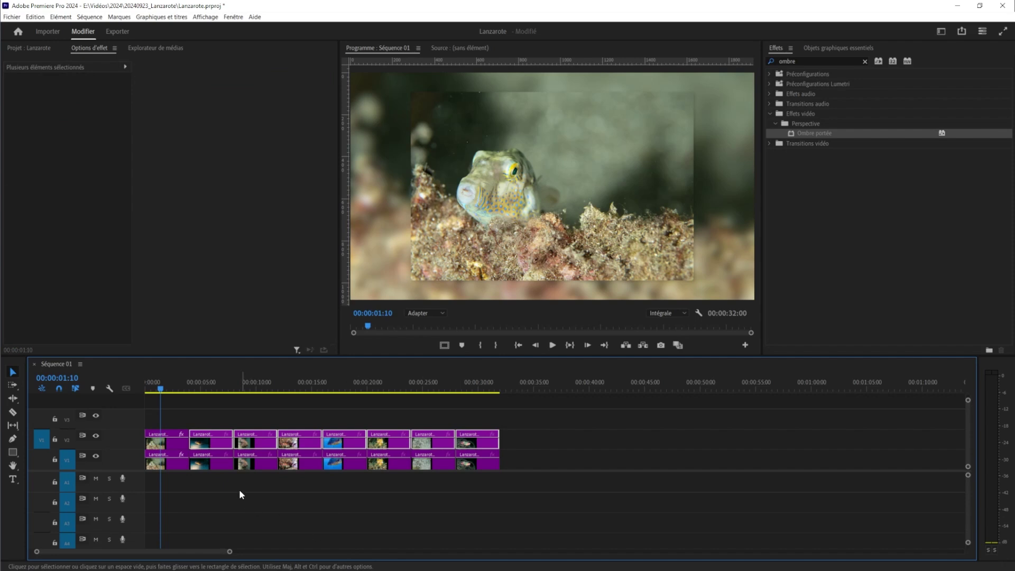
pyautogui.rightClick(227, 446)
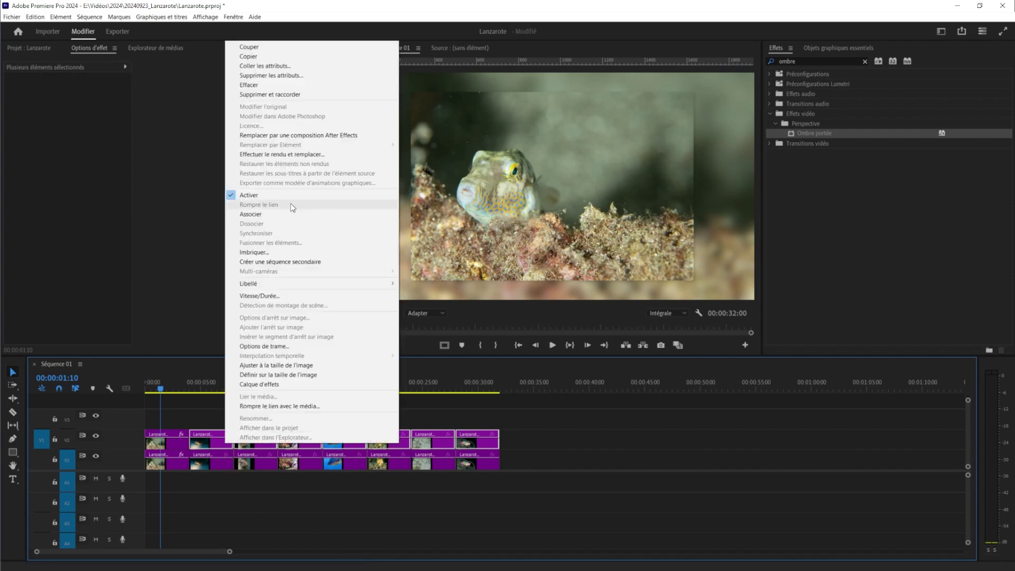
pyautogui.click(269, 66)
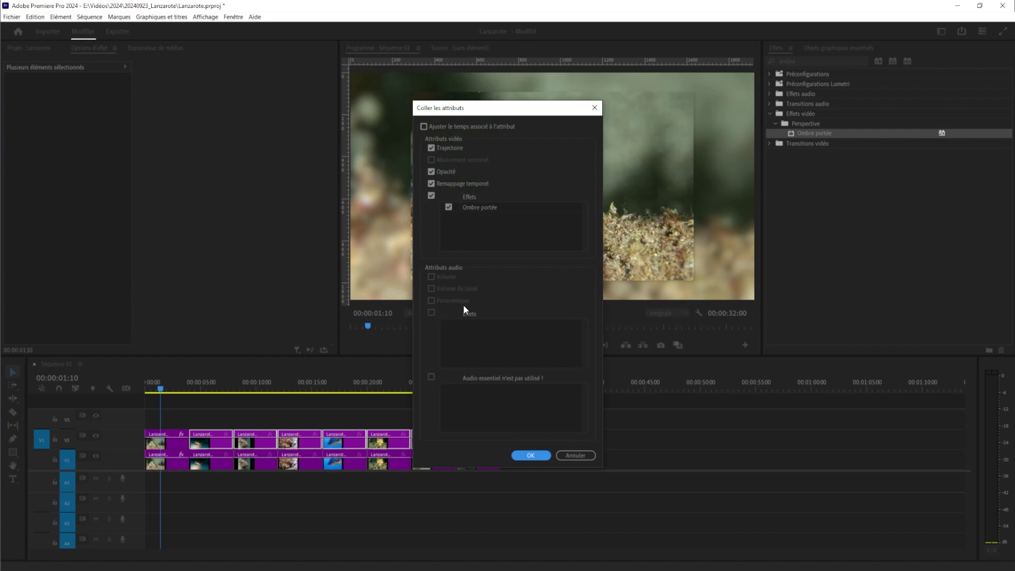
pyautogui.click(530, 455)
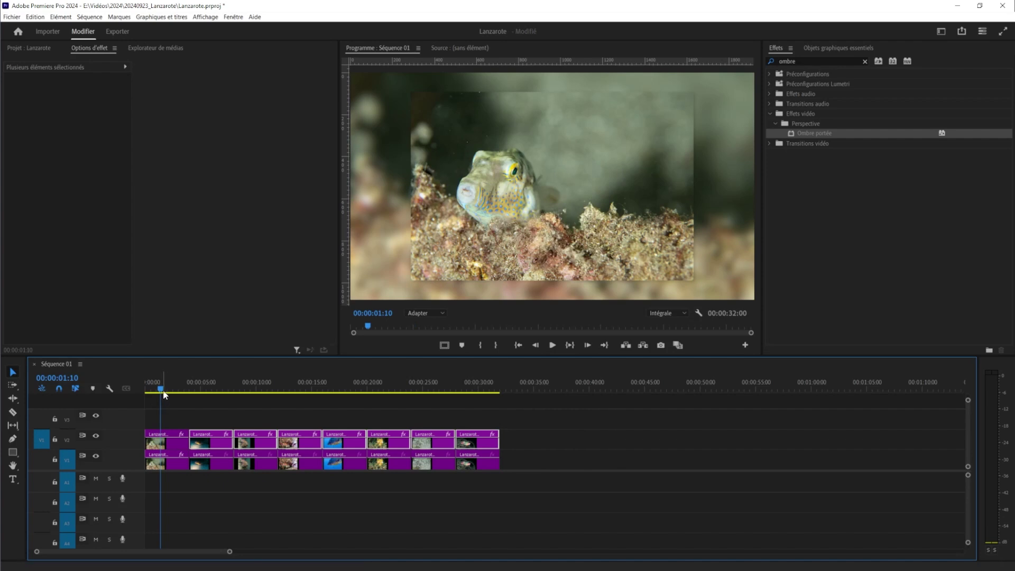
pyautogui.click(158, 460)
pyautogui.moveTo(161, 390); pyautogui.dragTo(291, 408)
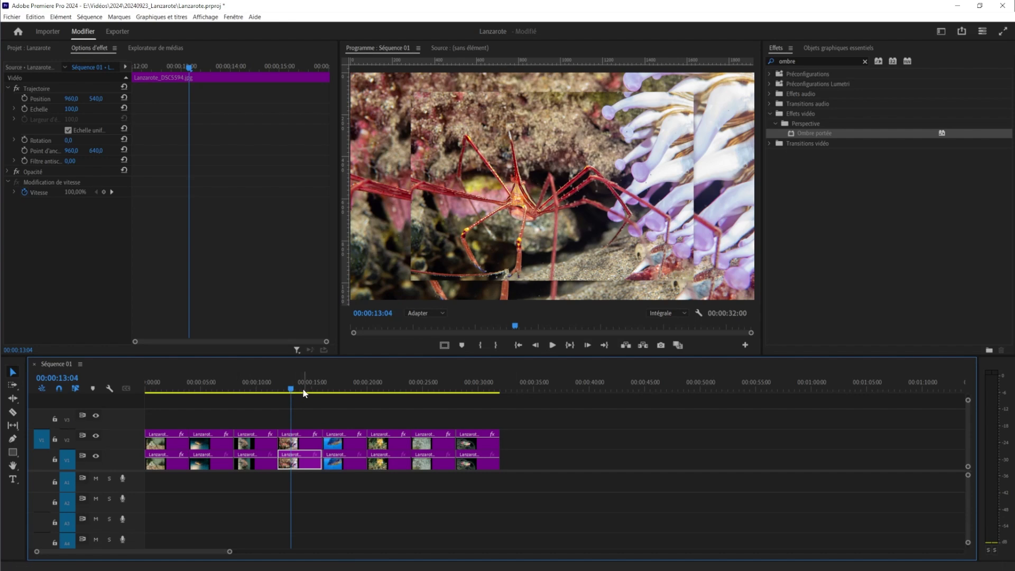
pyautogui.moveTo(294, 390); pyautogui.dragTo(167, 383)
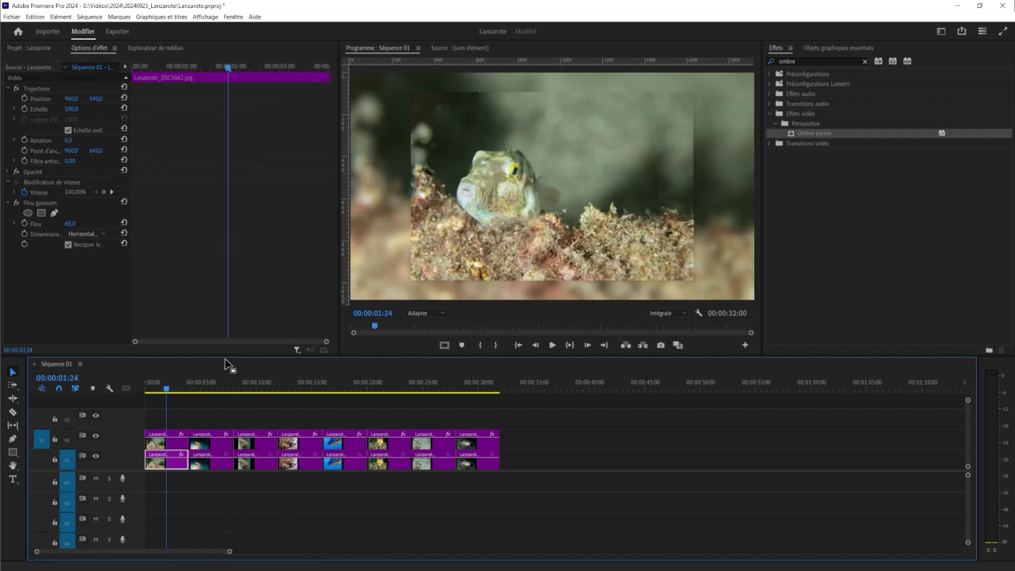
# Step: Paste the first background's 60 Flou gaussien onto the other V1 clips, then scrub to check
pyautogui.rightClick(174, 466)
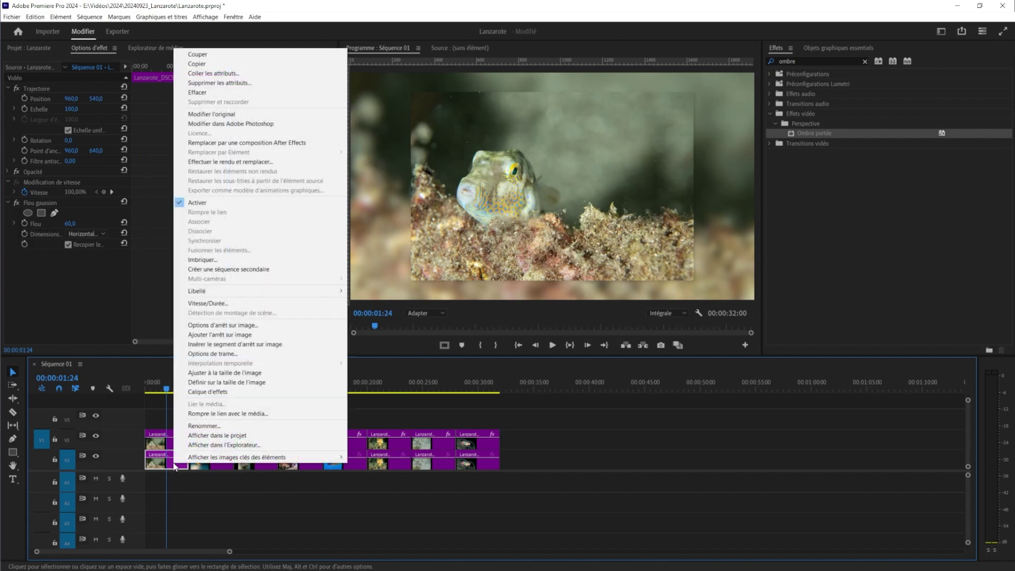
pyautogui.click(194, 66)
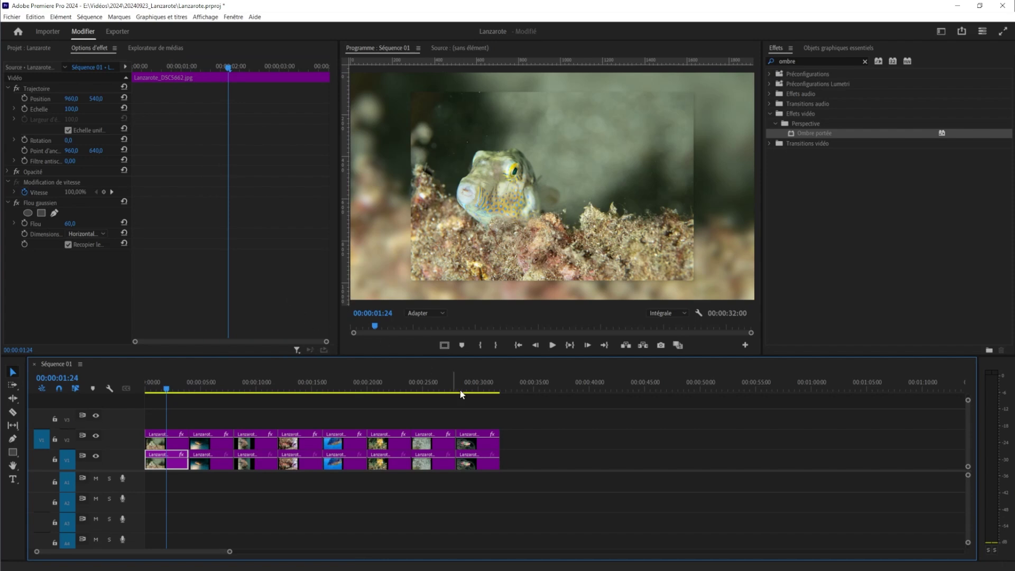
pyautogui.moveTo(519, 480)
pyautogui.mouseDown()
pyautogui.moveTo(313, 456)
pyautogui.moveTo(204, 464)
pyautogui.mouseUp()
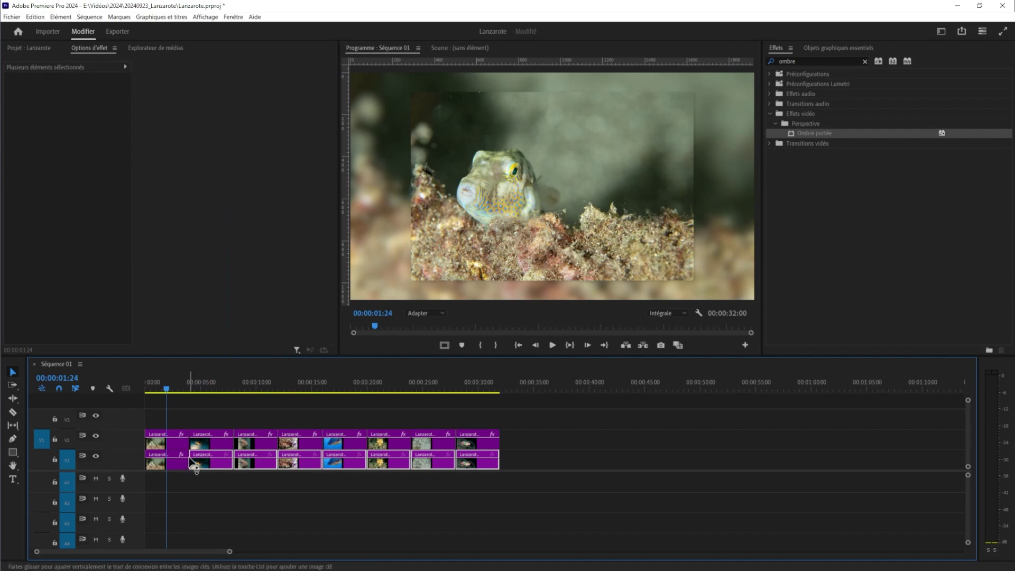
pyautogui.rightClick(262, 467)
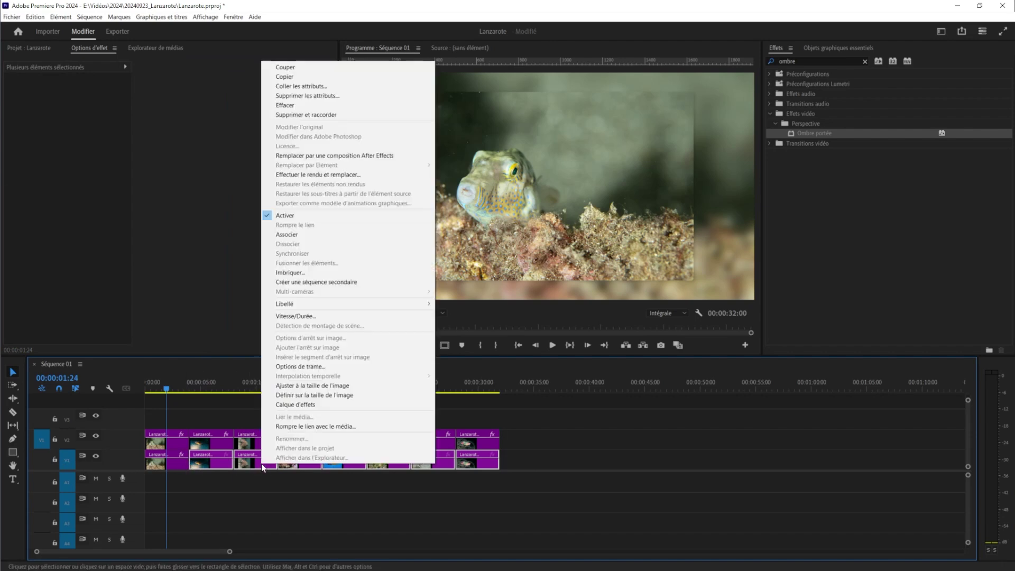
pyautogui.click(299, 87)
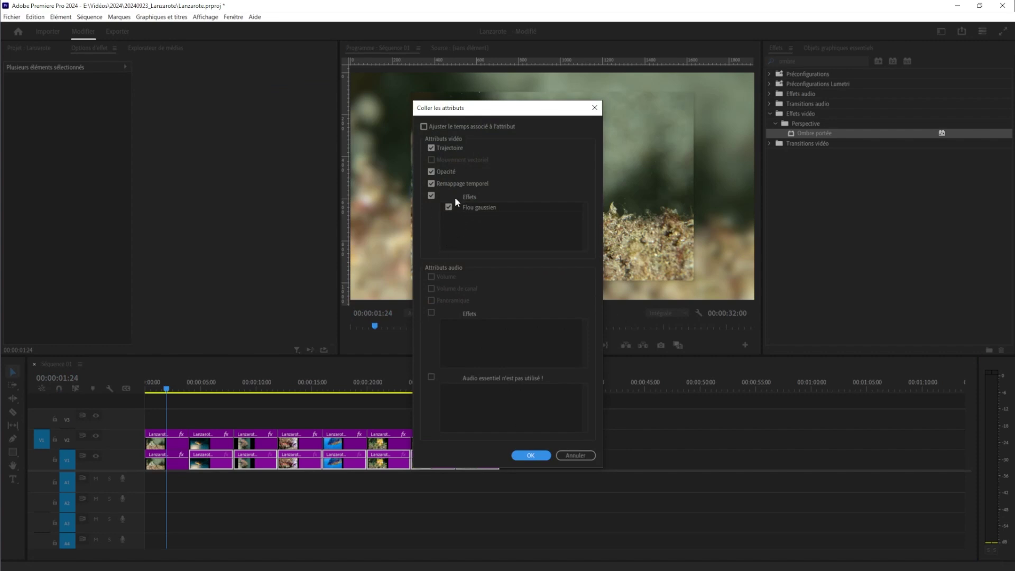
pyautogui.click(527, 456)
pyautogui.click(168, 391)
pyautogui.moveTo(169, 392); pyautogui.dragTo(291, 403)
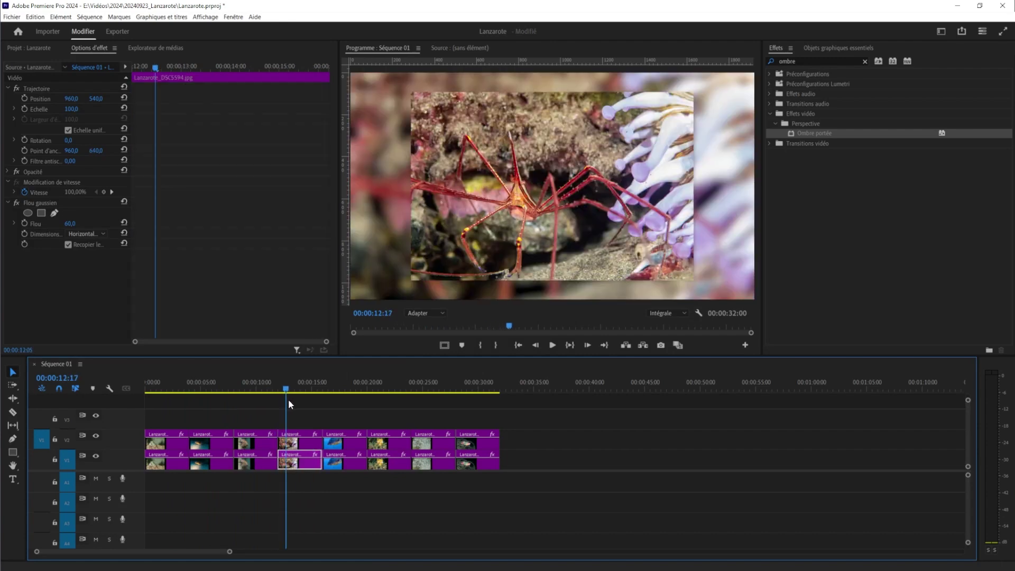
pyautogui.moveTo(291, 400); pyautogui.dragTo(299, 404)
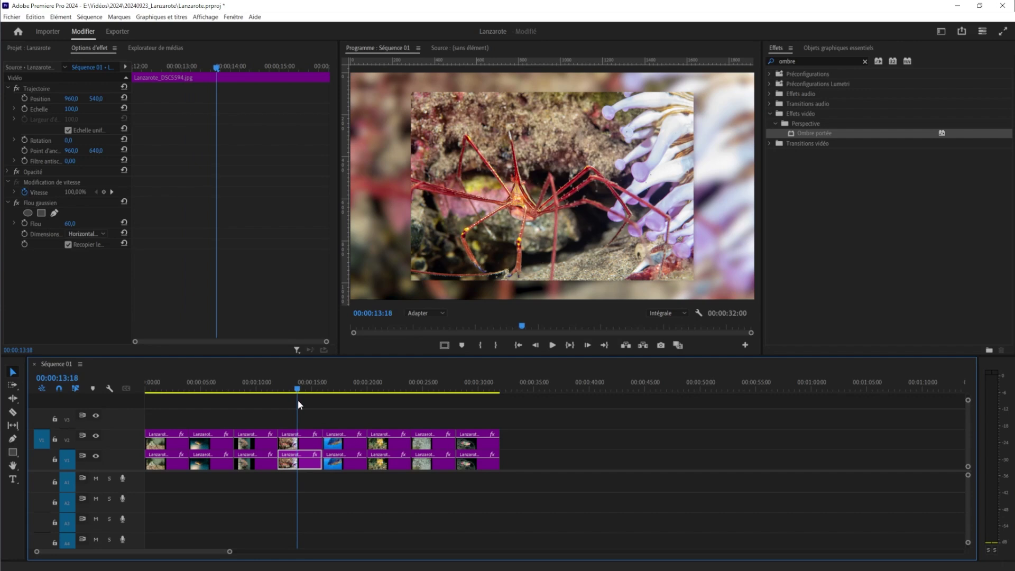
pyautogui.moveTo(297, 400)
pyautogui.mouseDown()
pyautogui.moveTo(450, 435)
pyautogui.moveTo(257, 427)
pyautogui.mouseUp()
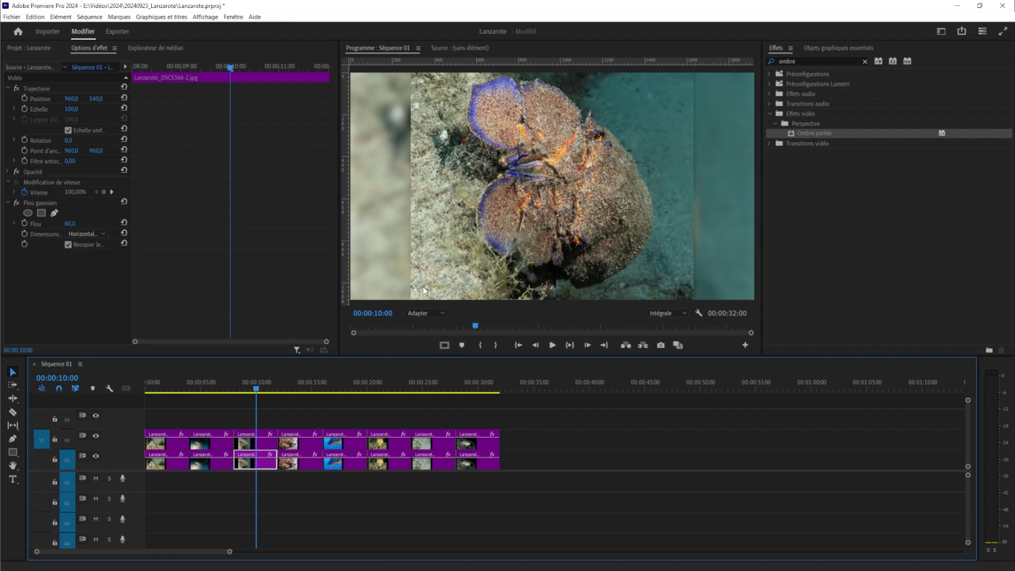
# Step: Set the 10-second foreground photo's Échelle to 54, then lower it to 48
pyautogui.click(262, 443)
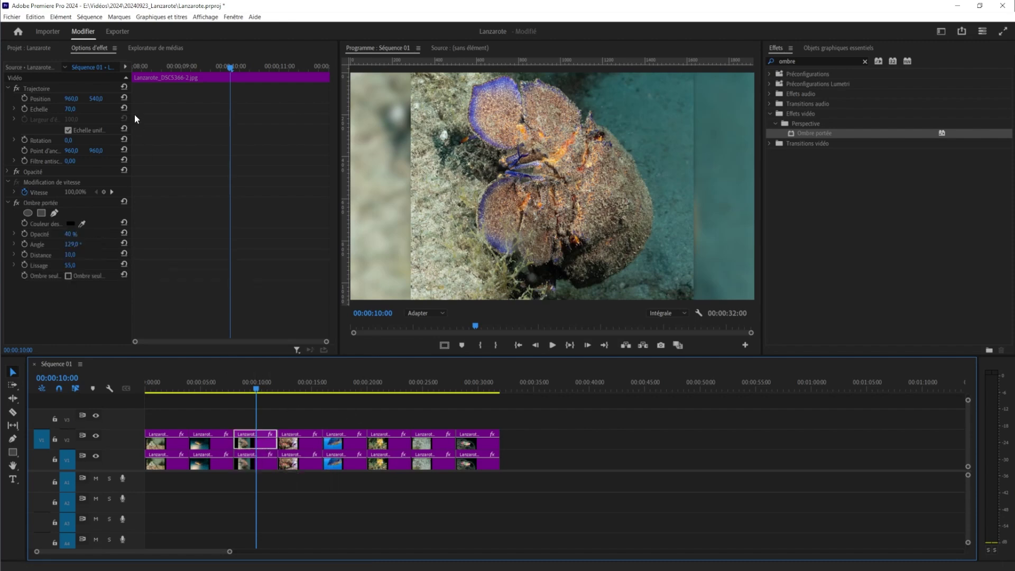
pyautogui.click(69, 109)
pyautogui.write('54')
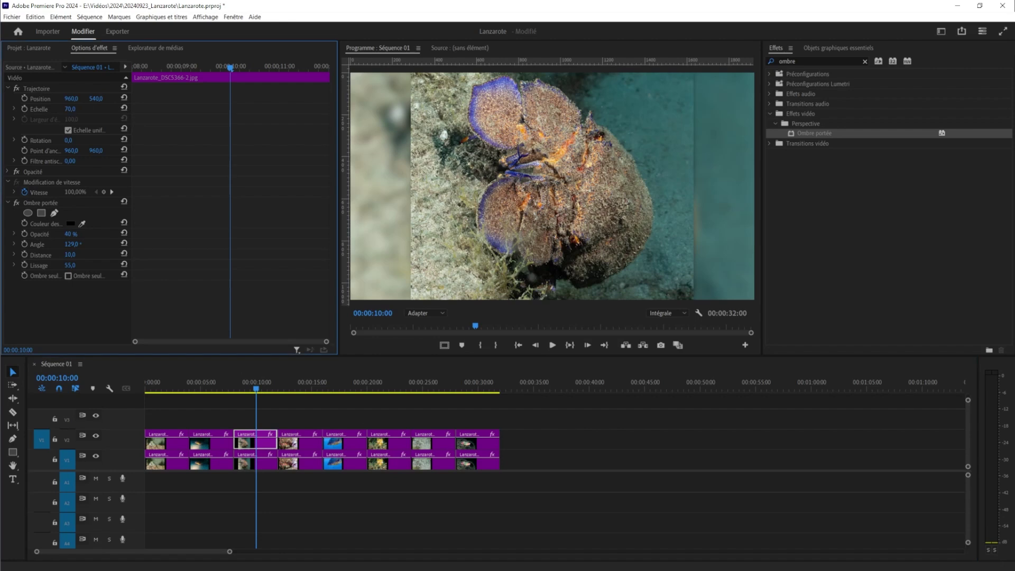
pyautogui.press('Return')
pyautogui.press('Down')
pyautogui.press('Down')
pyautogui.press('Down')
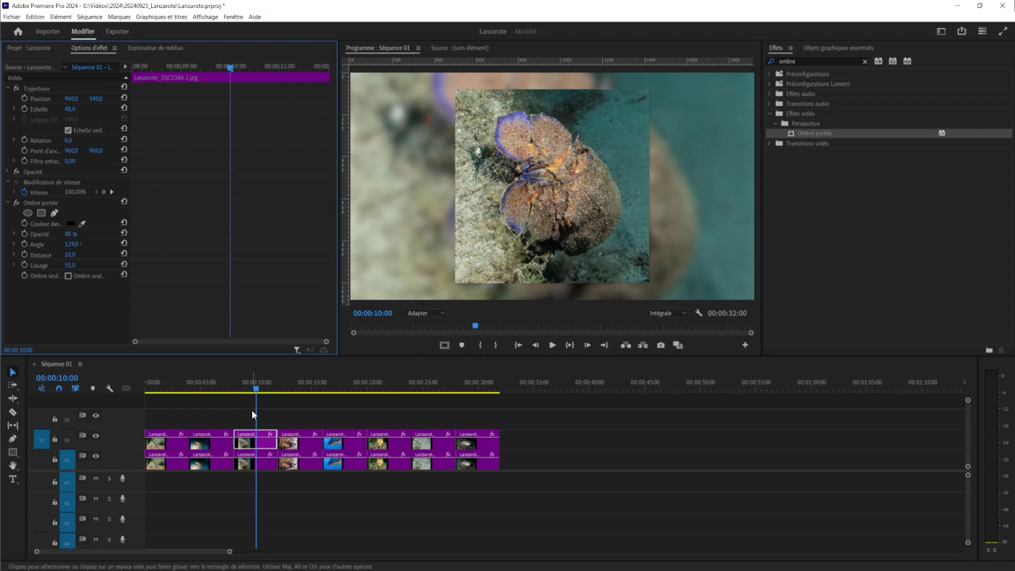
pyautogui.moveTo(258, 389)
pyautogui.mouseDown()
pyautogui.moveTo(197, 394)
pyautogui.moveTo(217, 414)
pyautogui.moveTo(474, 450)
pyautogui.moveTo(166, 434)
pyautogui.mouseUp()
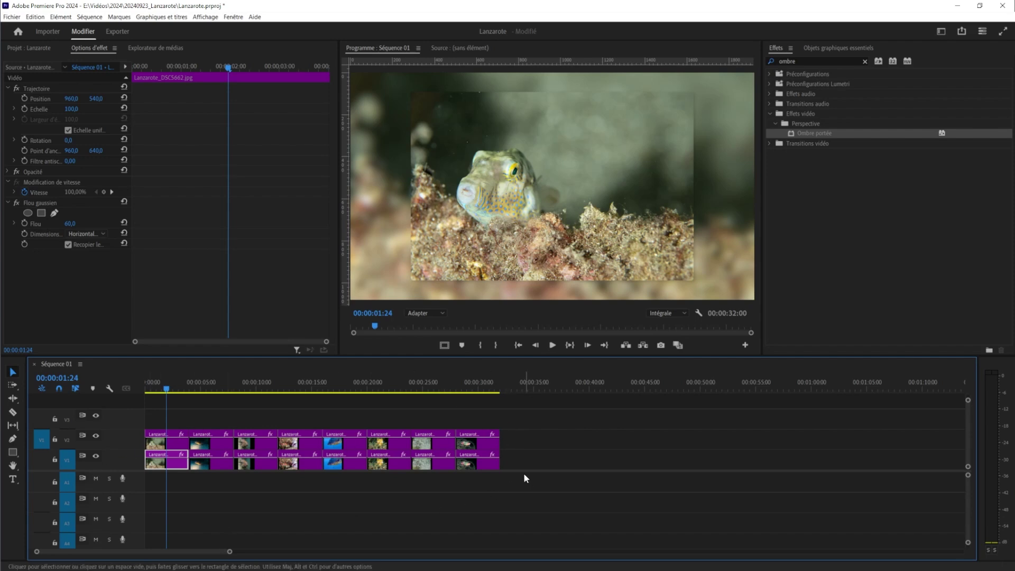
# Step: Drag all V1 and V2 clips later, leaving an empty gap at the sequence start
pyautogui.moveTo(524, 471)
pyautogui.mouseDown()
pyautogui.moveTo(523, 423)
pyautogui.moveTo(157, 427)
pyautogui.mouseUp()
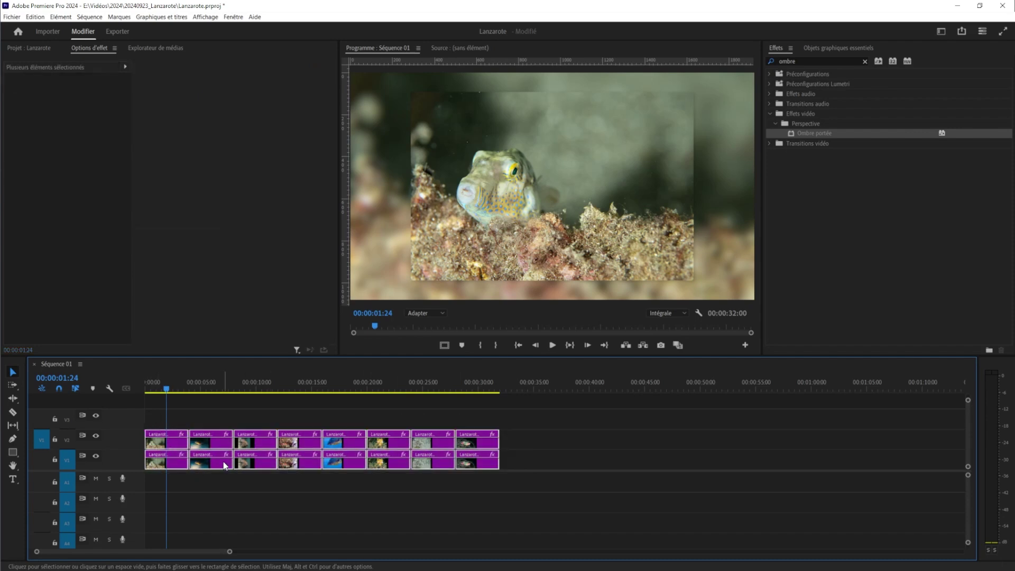
pyautogui.moveTo(219, 449); pyautogui.dragTo(241, 449)
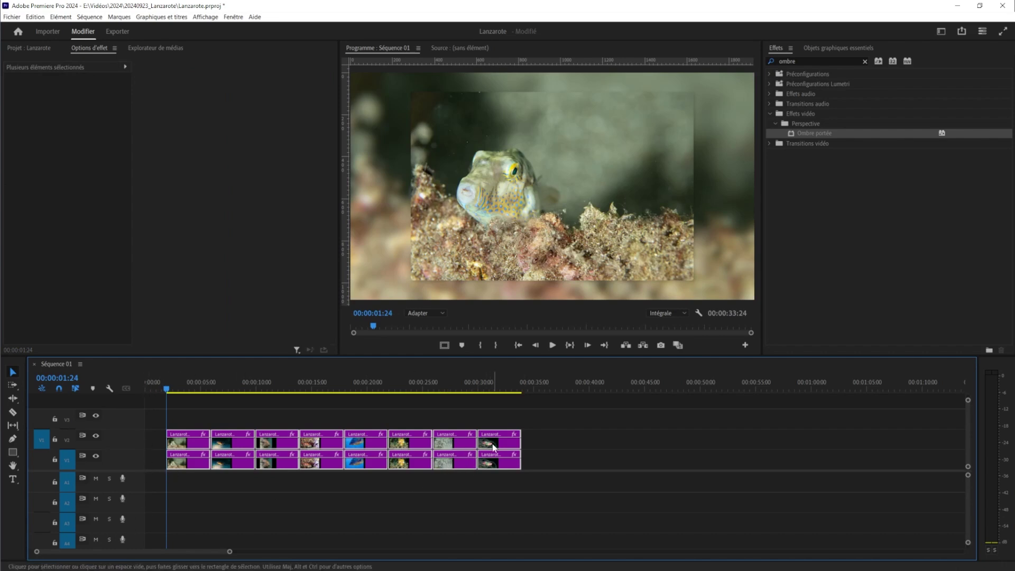
pyautogui.moveTo(493, 447); pyautogui.dragTo(521, 450)
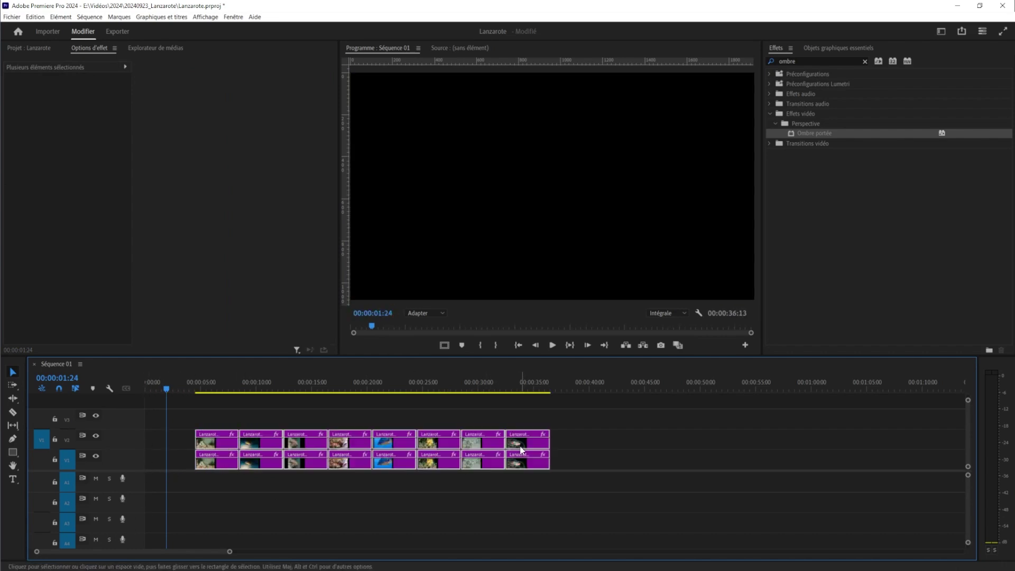
pyautogui.click(156, 442)
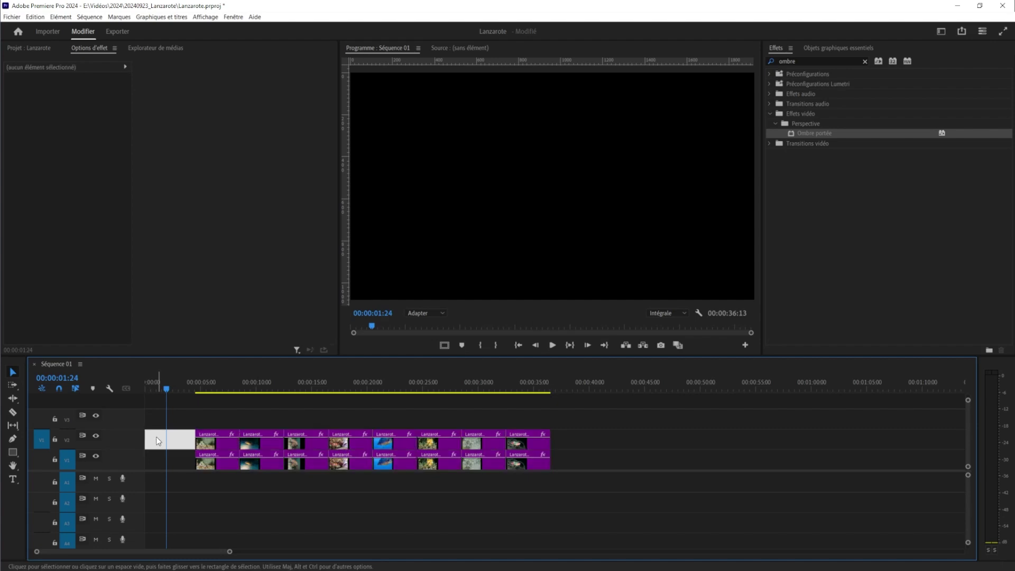
pyautogui.click(39, 48)
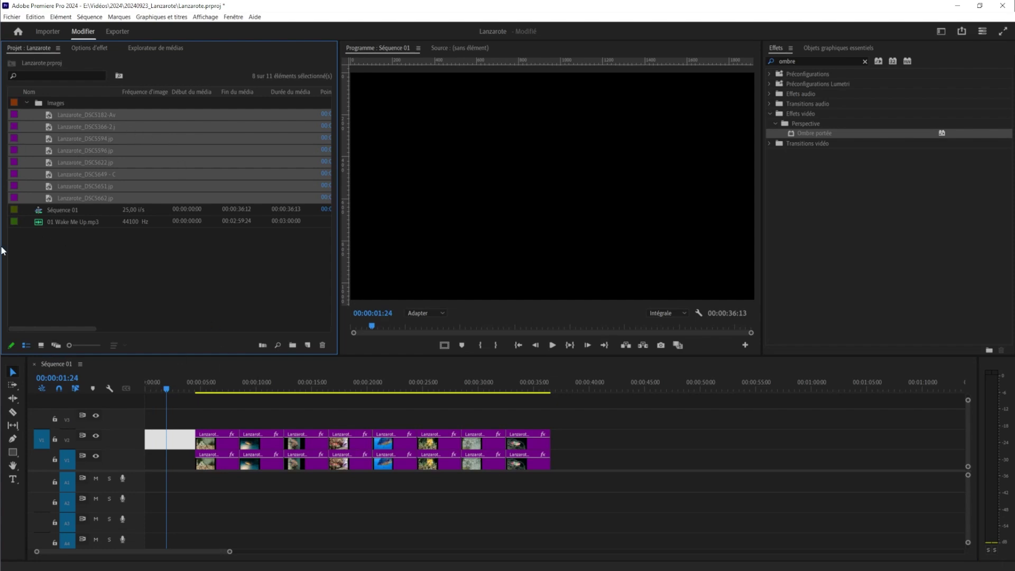
# Step: Deselect the project images and bring up the Import dialog from the Project panel
pyautogui.click(94, 266)
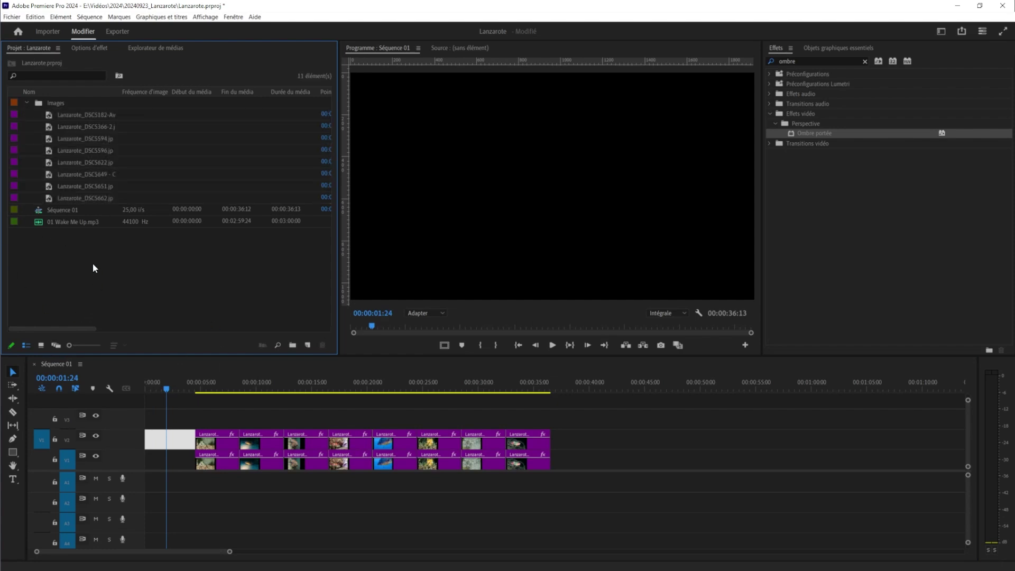
pyautogui.moveTo(178, 441)
pyautogui.mouseDown()
pyautogui.moveTo(179, 459)
pyautogui.moveTo(180, 441)
pyautogui.mouseUp()
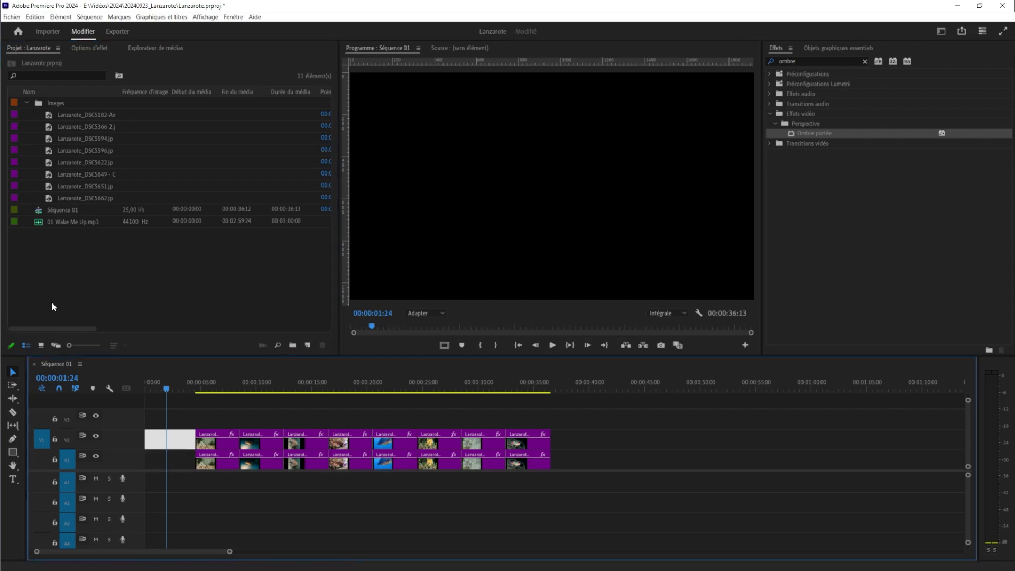
pyautogui.rightClick(48, 262)
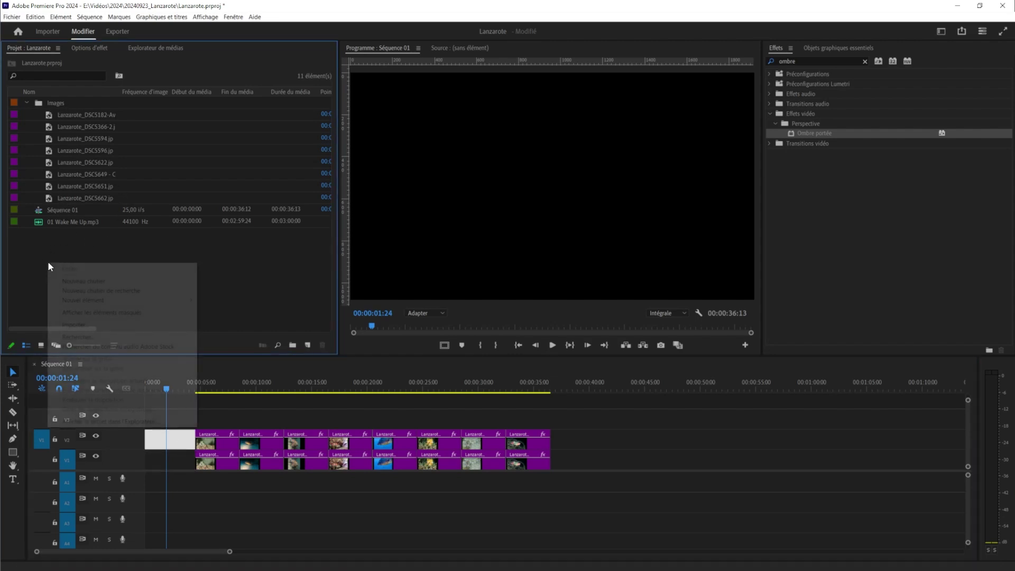
pyautogui.click(78, 322)
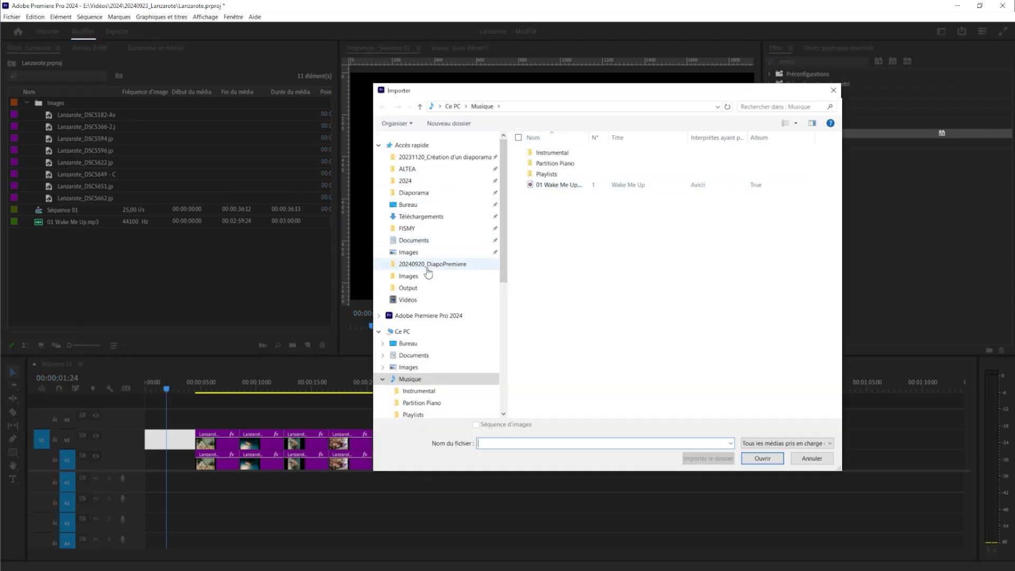
# Step: Import the volcano landscape photo from Images > 2024 > Lanzarote Terrestre > Compress
pyautogui.click(416, 368)
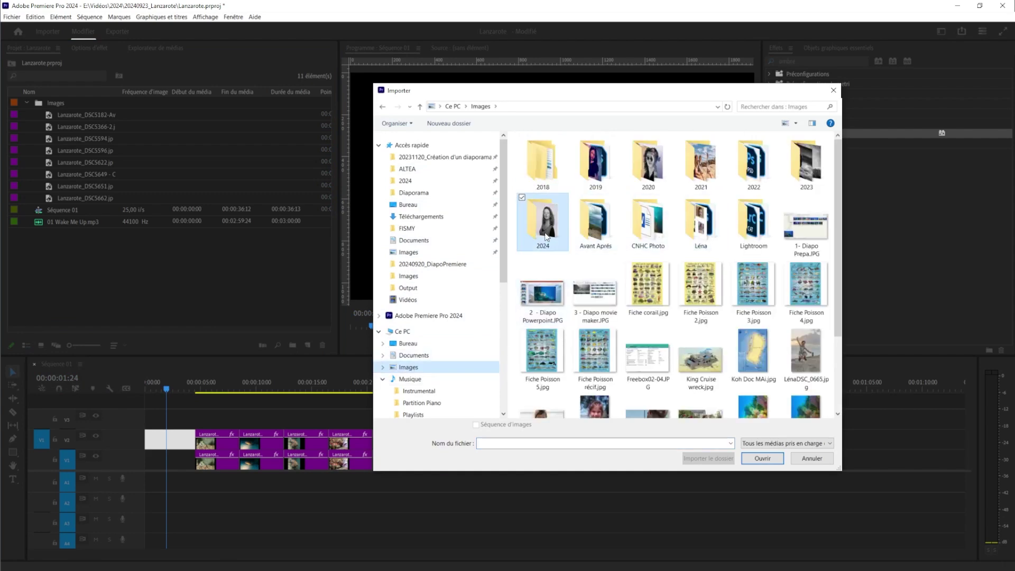
pyautogui.doubleClick(543, 221)
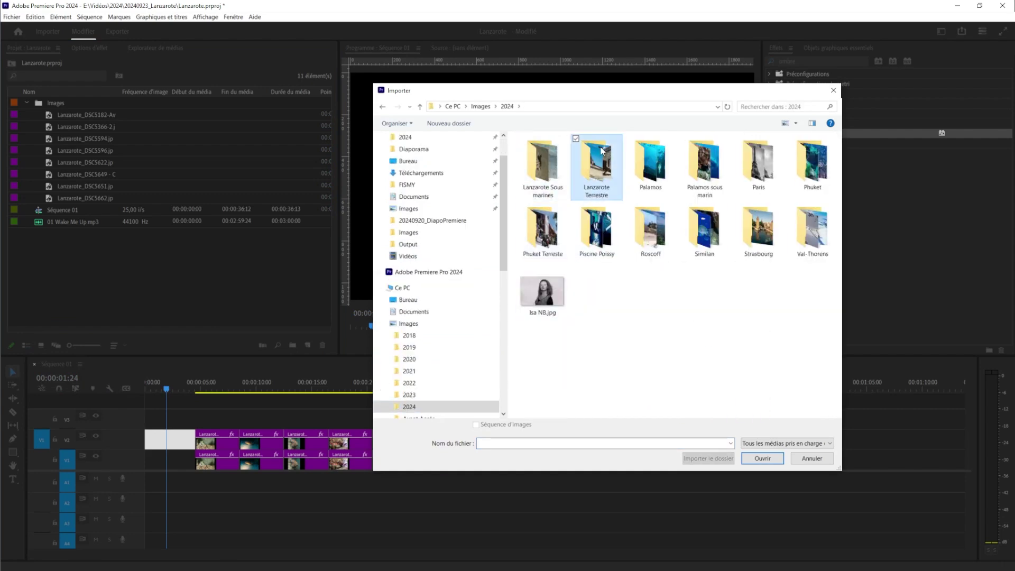
pyautogui.doubleClick(597, 149)
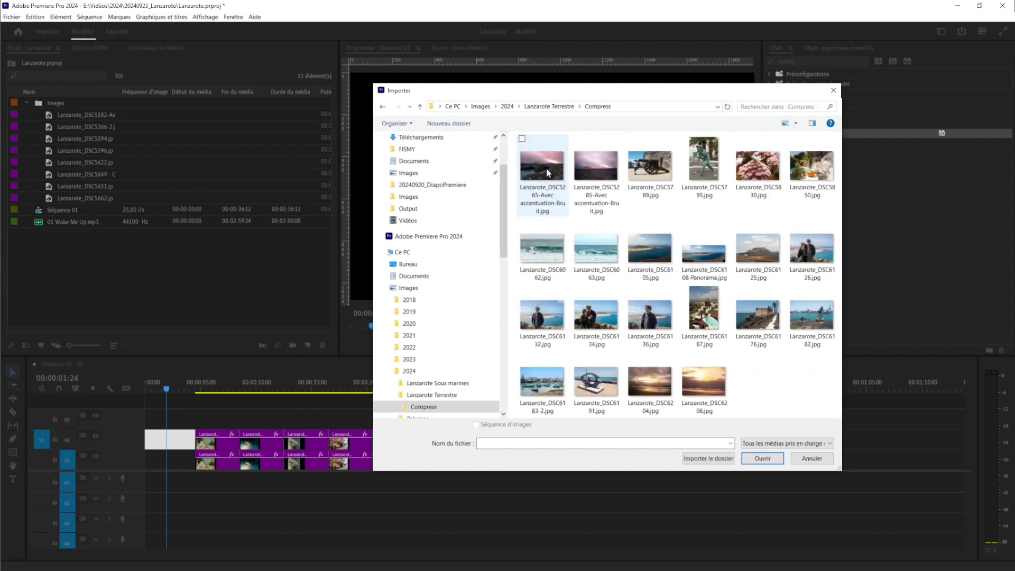
pyautogui.doubleClick(547, 170)
pyautogui.doubleClick(587, 164)
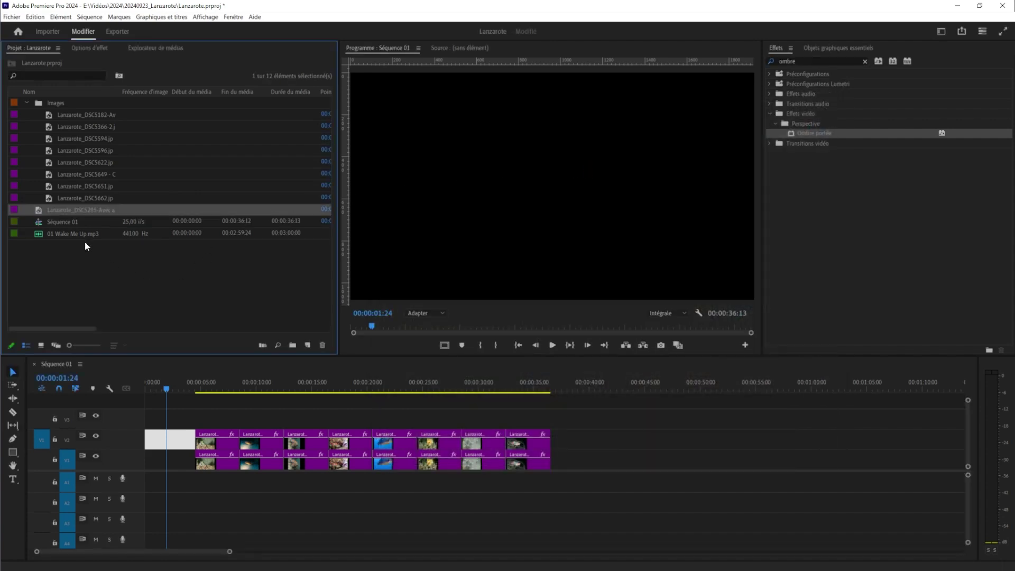
# Step: Preview the volcano photo Lanzarote_DSC5285 in the Source monitor
pyautogui.click(79, 211)
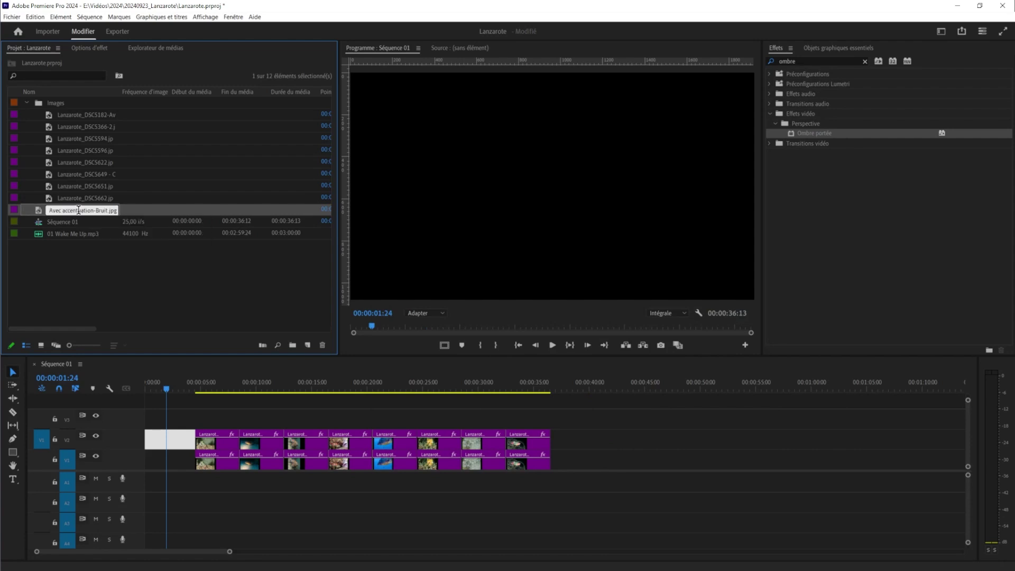
pyautogui.doubleClick(39, 214)
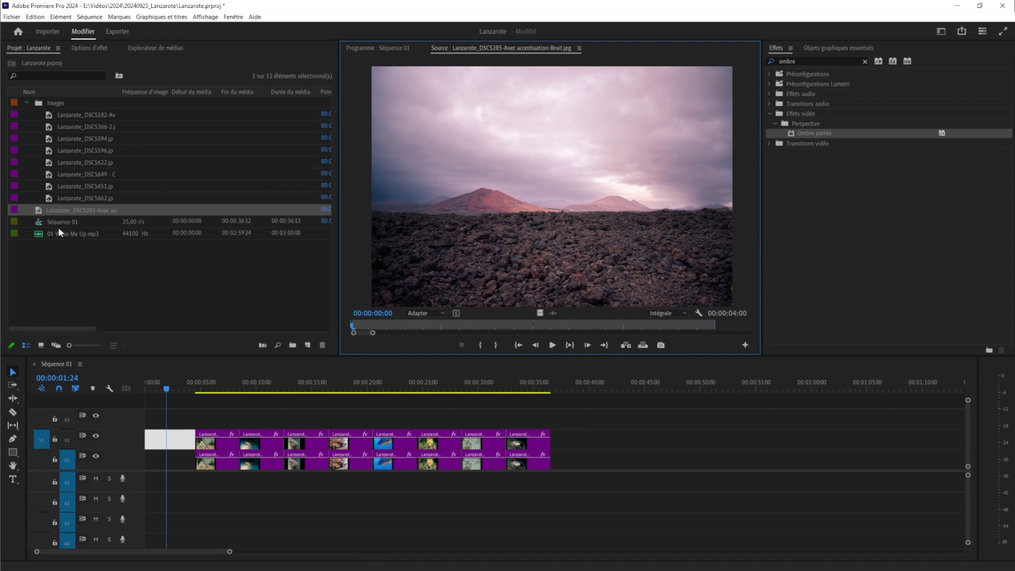
pyautogui.click(395, 46)
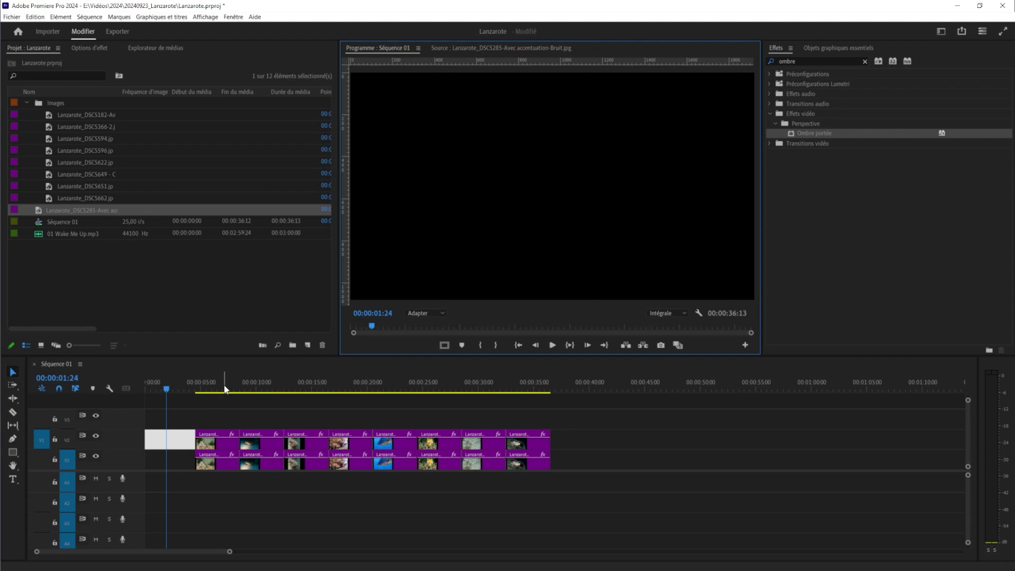
pyautogui.click(227, 390)
pyautogui.click(456, 48)
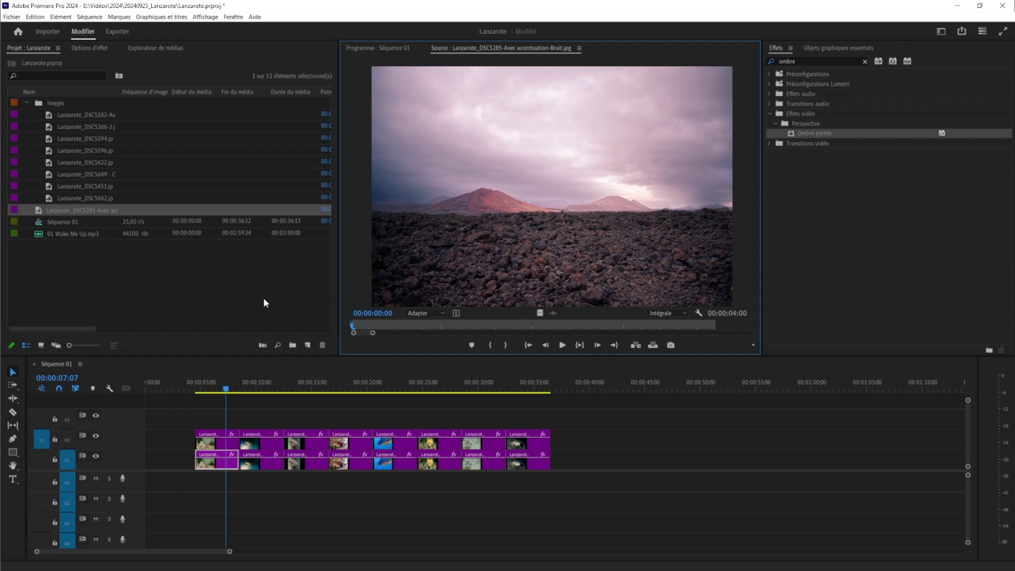
# Step: Place Lanzarote_DSC5285 at the very start of V1 in the timeline
pyautogui.click(78, 210)
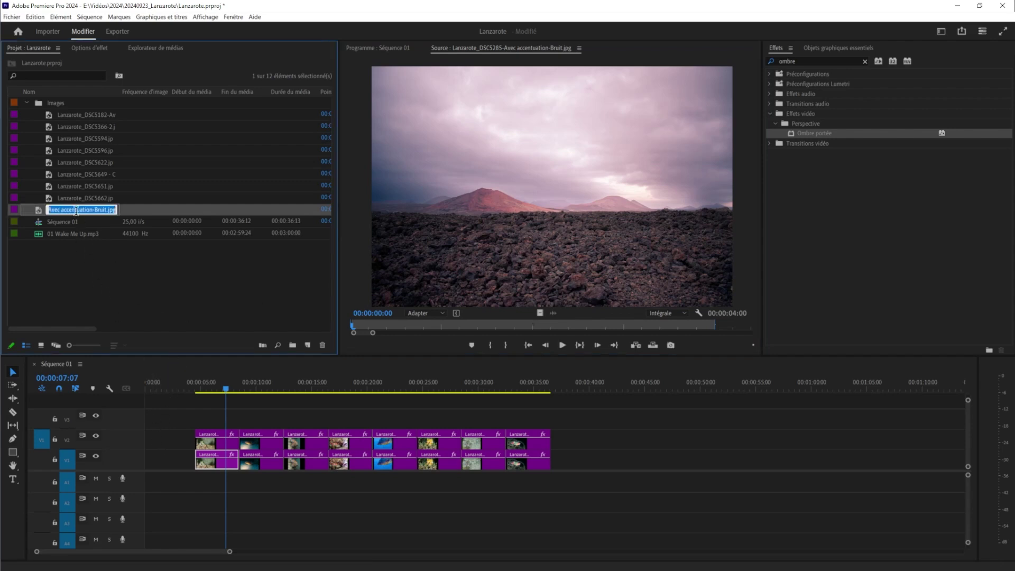
pyautogui.moveTo(39, 210); pyautogui.dragTo(150, 447)
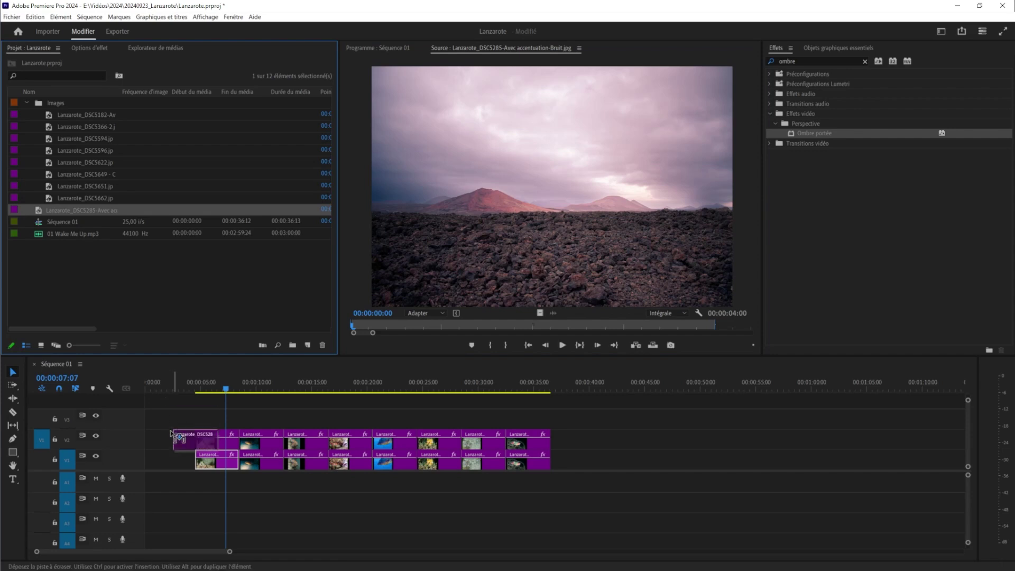
pyautogui.moveTo(149, 447); pyautogui.dragTo(177, 467)
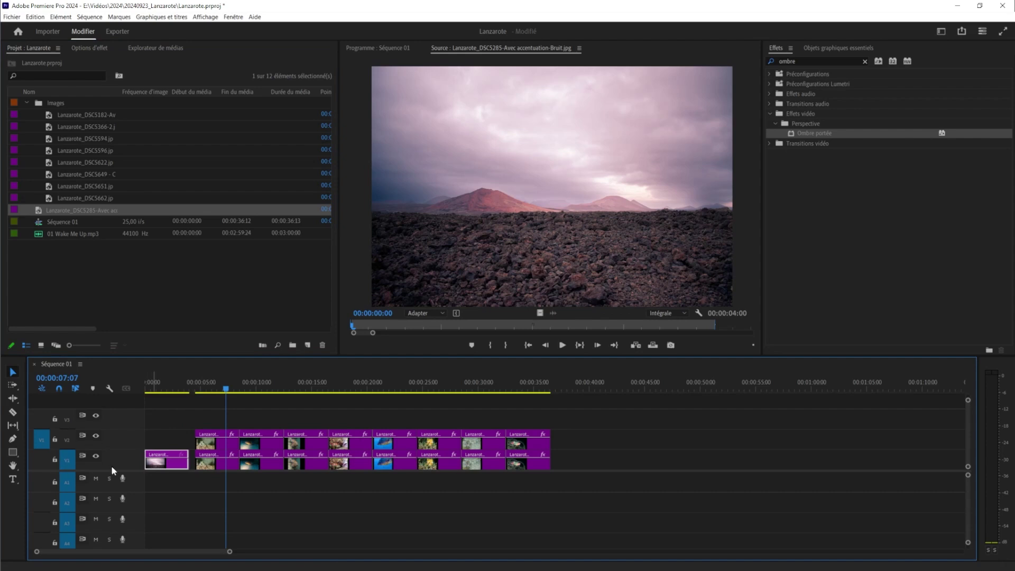
# Step: Marquee-select every photo clip after the volcano clip and slide them left to close the gap
pyautogui.moveTo(226, 392); pyautogui.dragTo(167, 398)
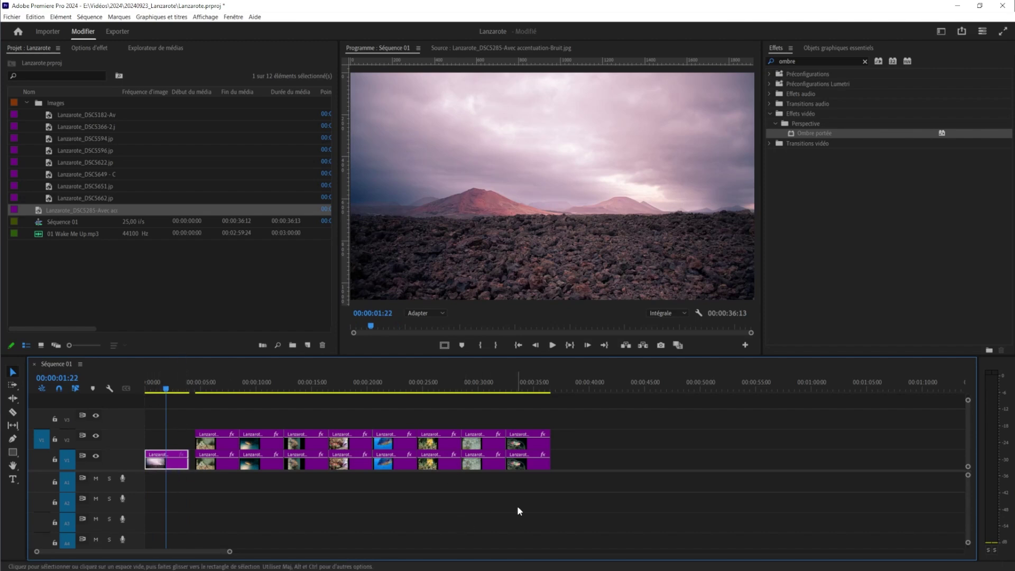
pyautogui.moveTo(165, 389)
pyautogui.mouseDown()
pyautogui.moveTo(192, 391)
pyautogui.moveTo(170, 392)
pyautogui.mouseUp()
pyautogui.moveTo(558, 487); pyautogui.dragTo(200, 397)
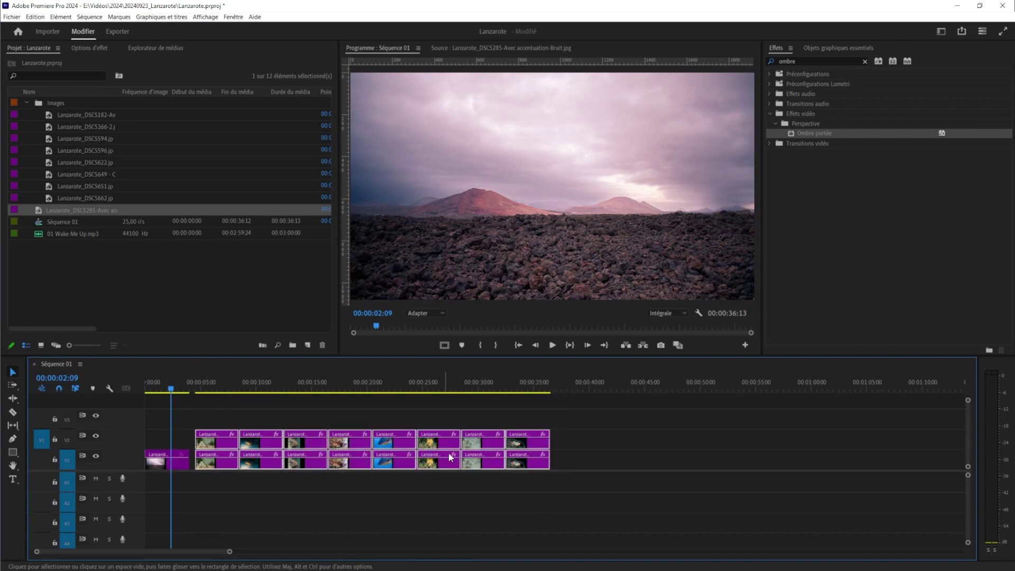
pyautogui.moveTo(530, 444)
pyautogui.mouseDown()
pyautogui.moveTo(514, 444)
pyautogui.moveTo(522, 465)
pyautogui.mouseUp()
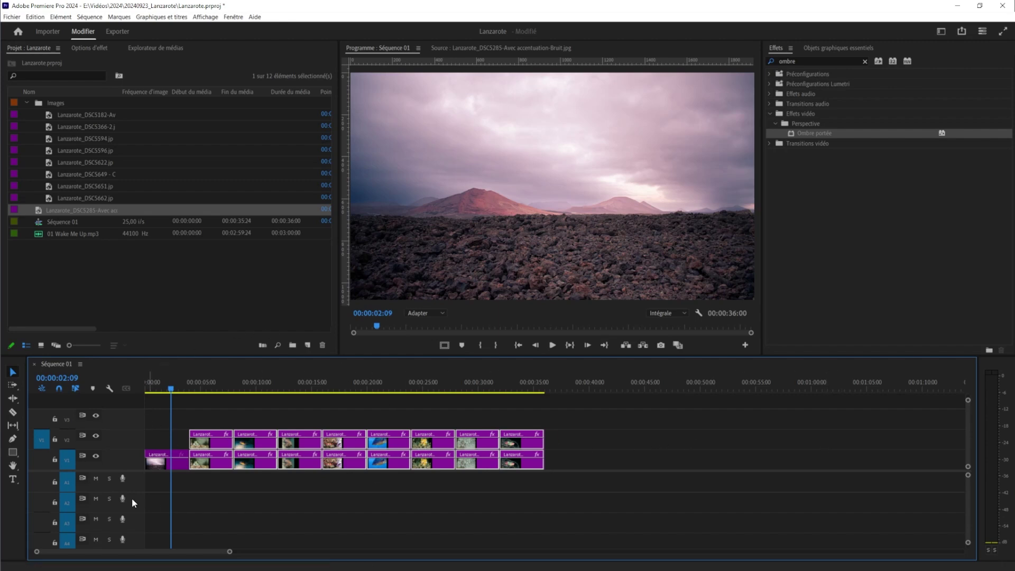
# Step: Type a 'Lanzarote 2024' title over the opening volcano frame with the Type tool
pyautogui.click(14, 484)
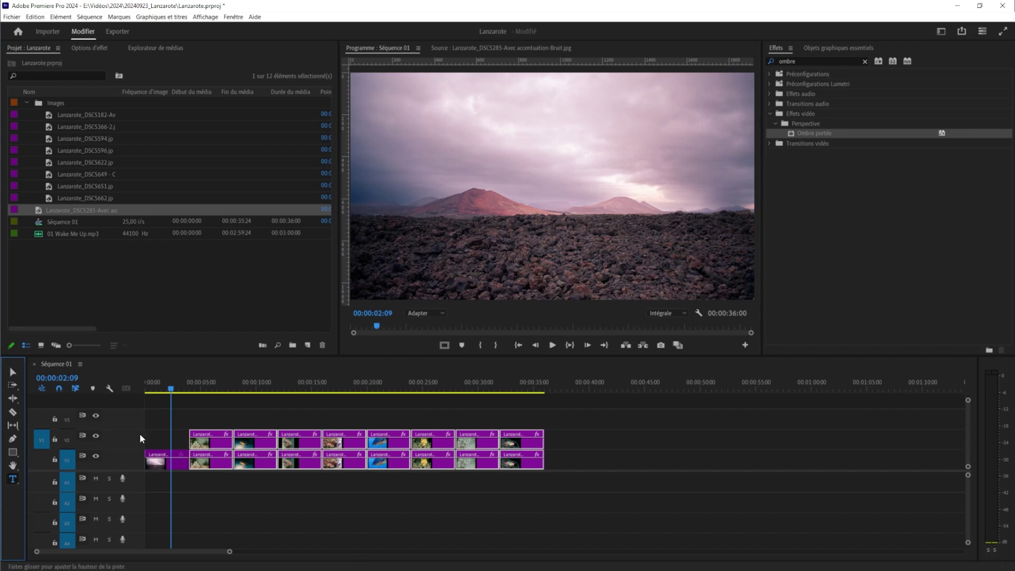
pyautogui.click(185, 389)
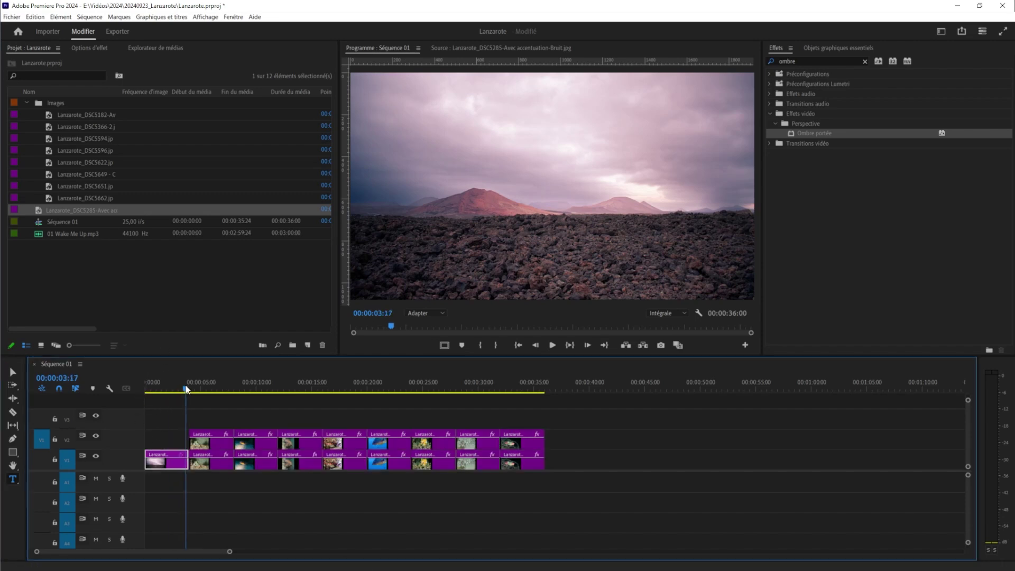
pyautogui.moveTo(186, 390); pyautogui.dragTo(177, 389)
pyautogui.click(481, 125)
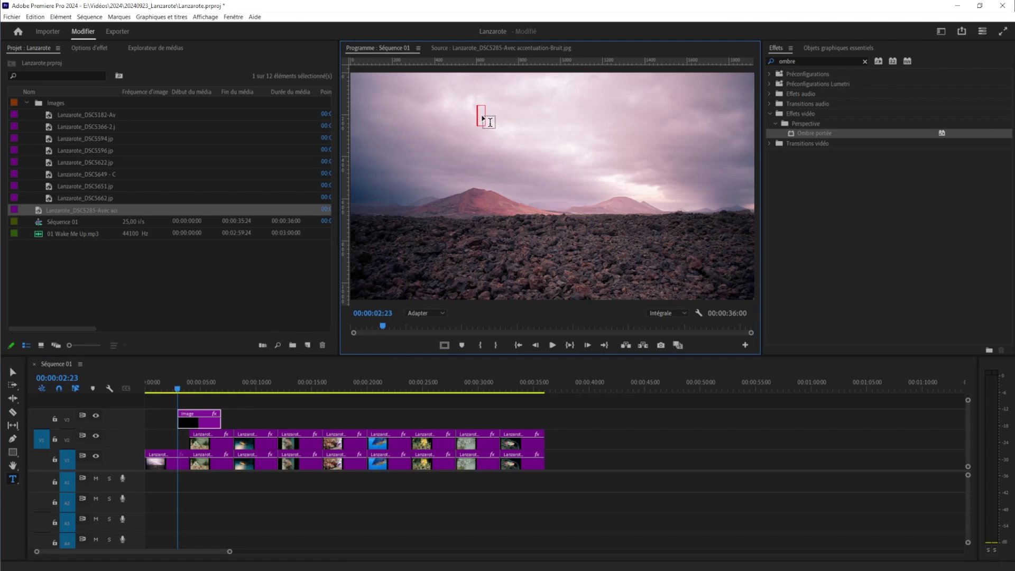
pyautogui.write('Lanzarote')
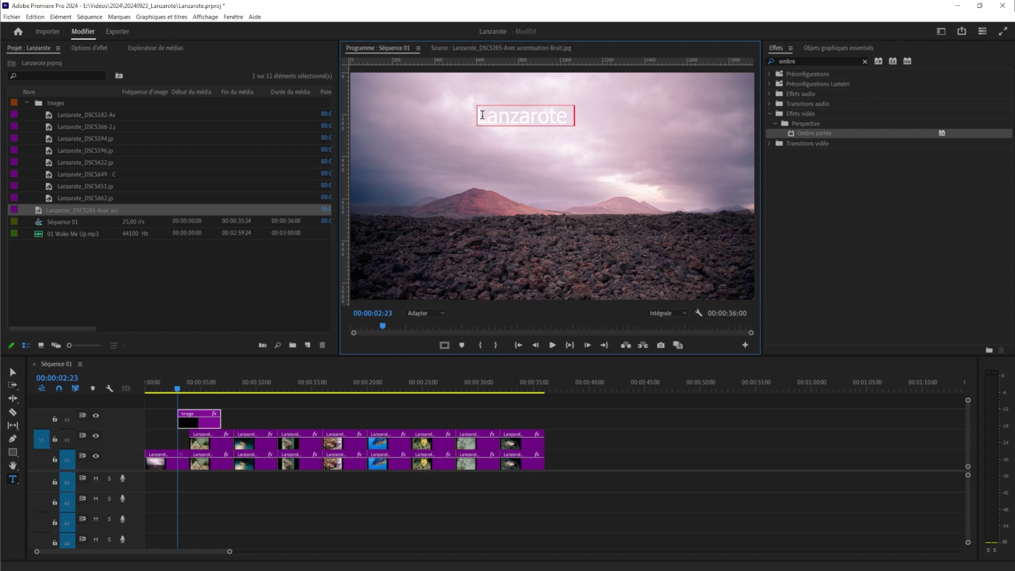
pyautogui.write(' 2024')
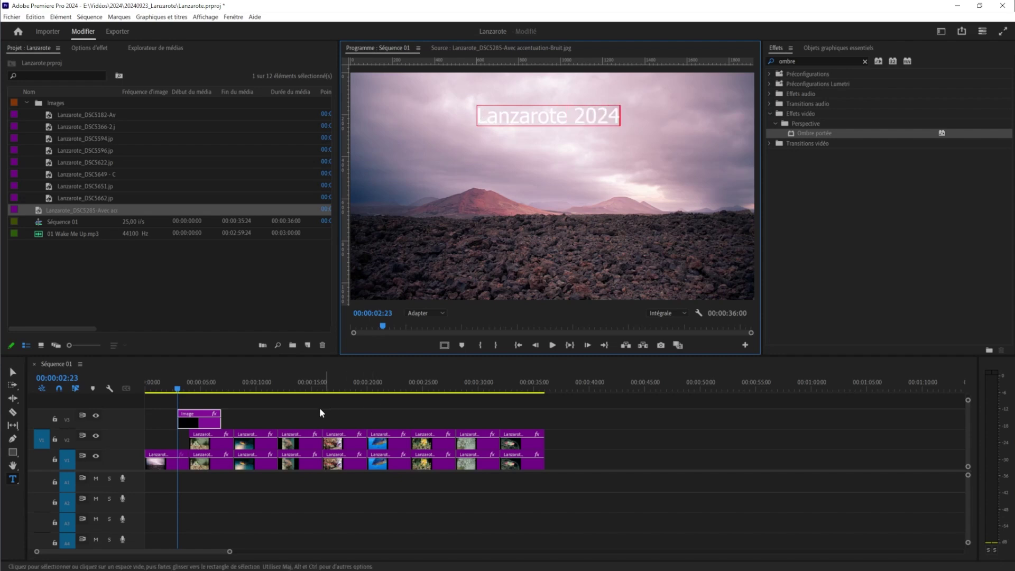
# Step: Move the V3 title clip to the sequence start, trim its head, and check its timing
pyautogui.click(208, 428)
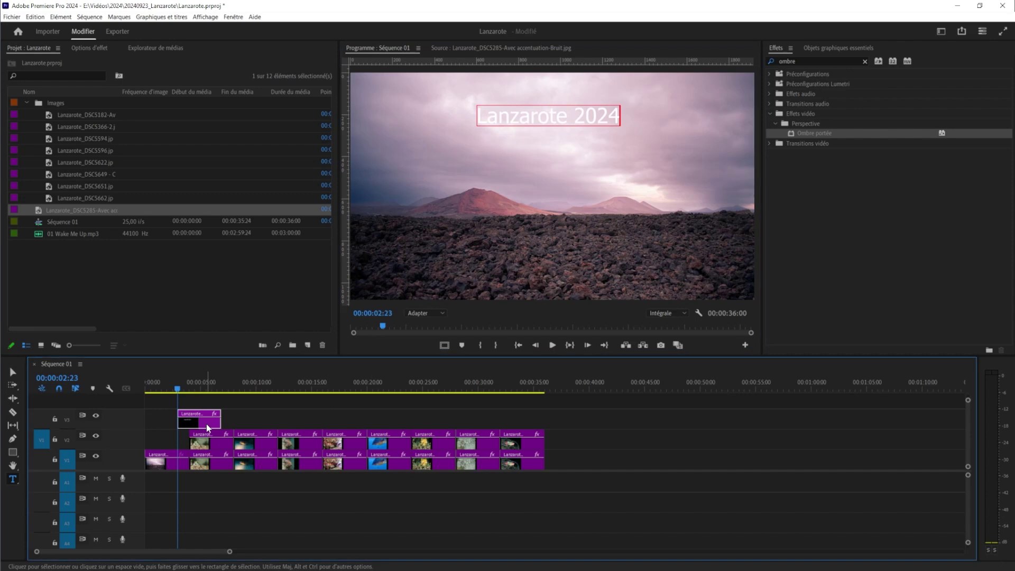
pyautogui.moveTo(208, 427)
pyautogui.mouseDown()
pyautogui.moveTo(172, 429)
pyautogui.moveTo(182, 420)
pyautogui.mouseUp()
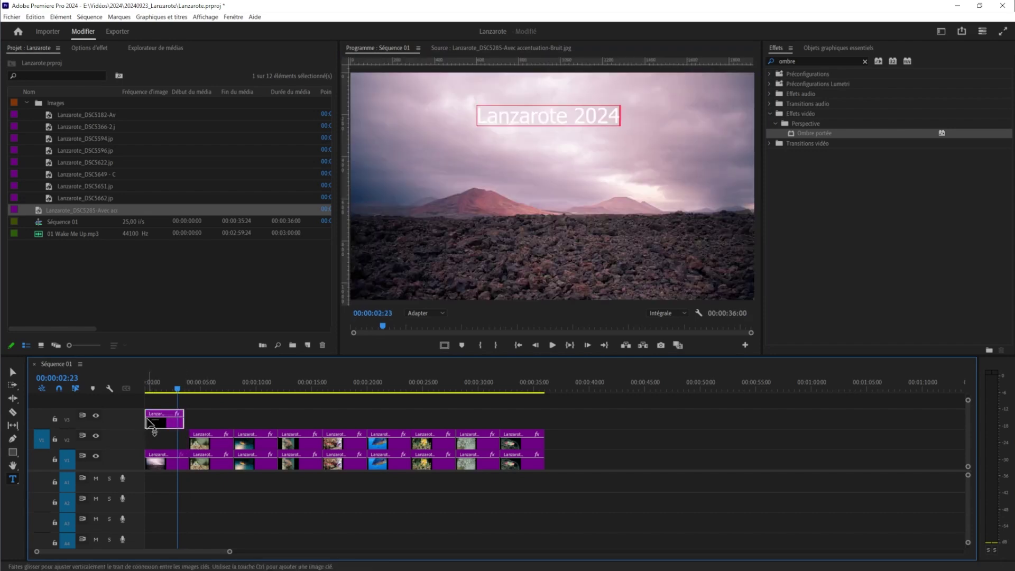
pyautogui.moveTo(148, 422); pyautogui.dragTo(153, 422)
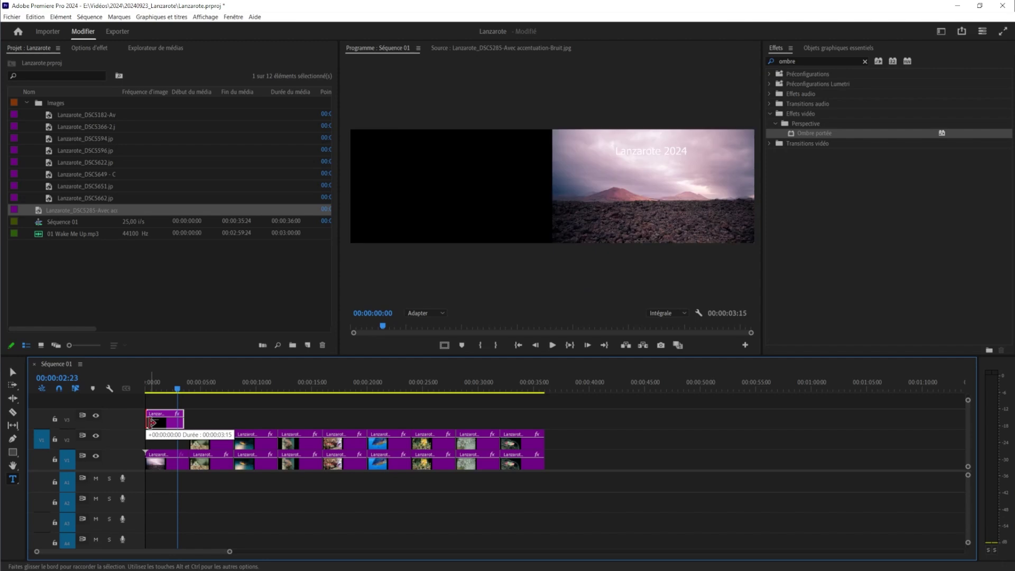
pyautogui.moveTo(178, 388); pyautogui.dragTo(150, 391)
pyautogui.moveTo(152, 394)
pyautogui.mouseDown()
pyautogui.moveTo(193, 414)
pyautogui.moveTo(319, 442)
pyautogui.moveTo(157, 430)
pyautogui.mouseUp()
# Step: Show the Lanzarote 2024 text layer's Appearance settings in Essential Graphics (Tahoma, 100, white fill)
pyautogui.click(178, 425)
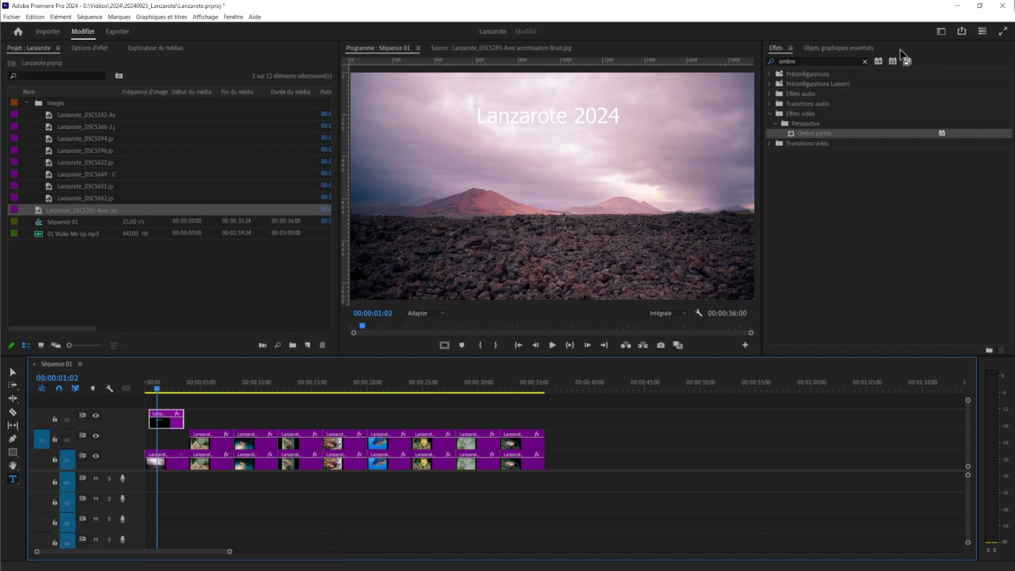
pyautogui.click(839, 47)
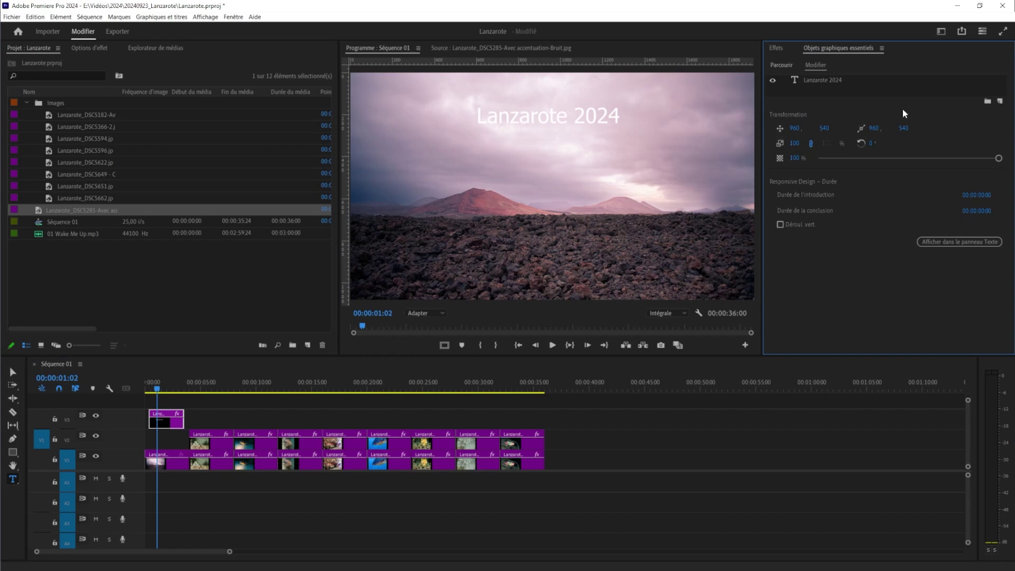
pyautogui.click(813, 84)
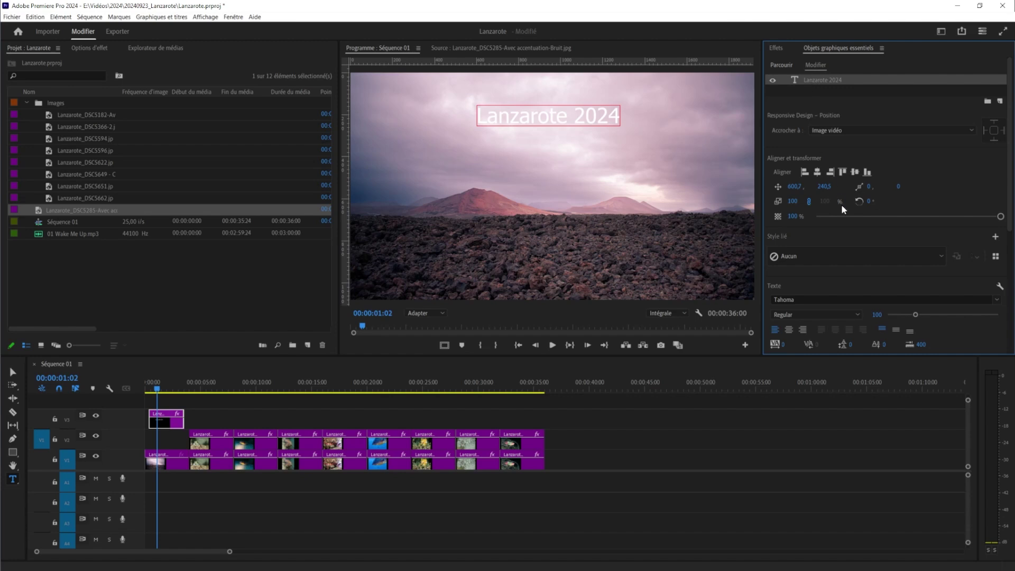
pyautogui.scroll(-2, 838, 212)
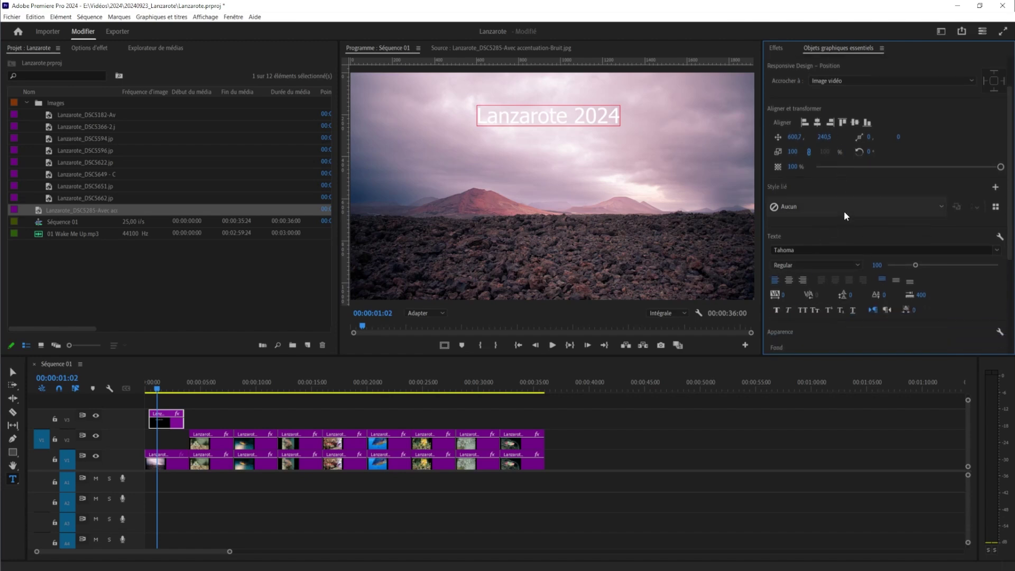
pyautogui.scroll(-3, 866, 298)
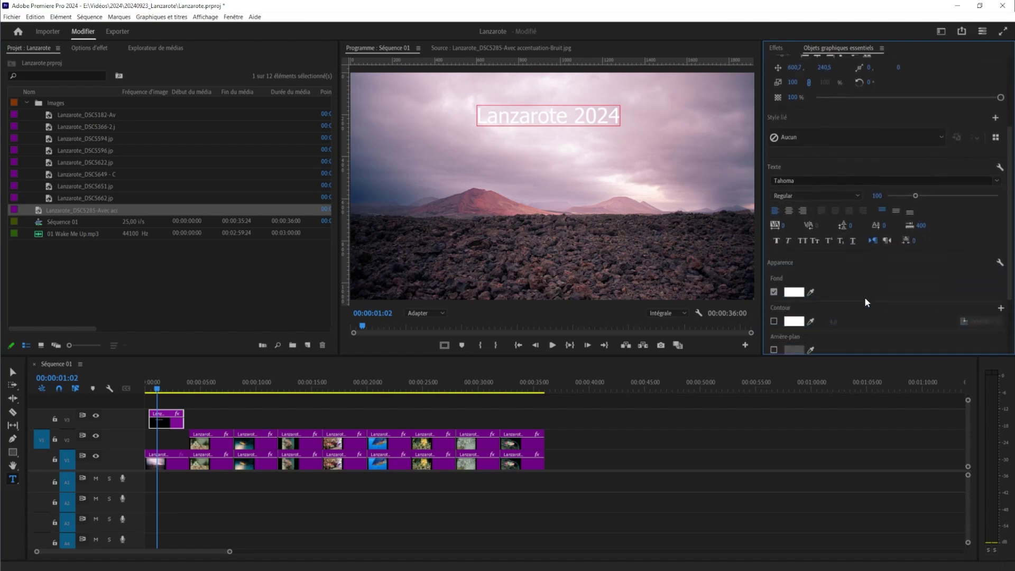
pyautogui.scroll(-1, 865, 296)
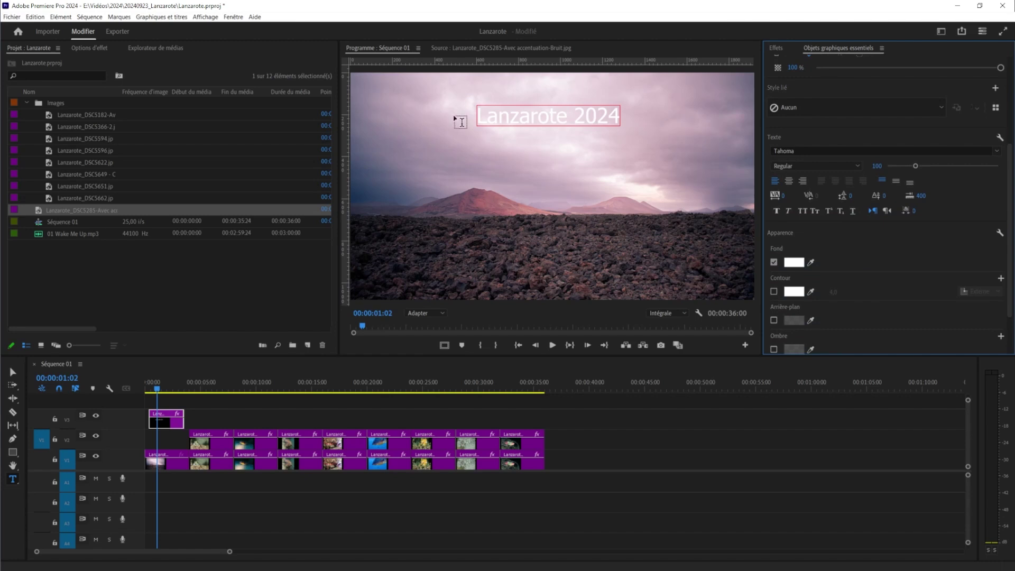
# Step: Change the Lanzarote 2024 text fill colour from white to black
pyautogui.click(801, 266)
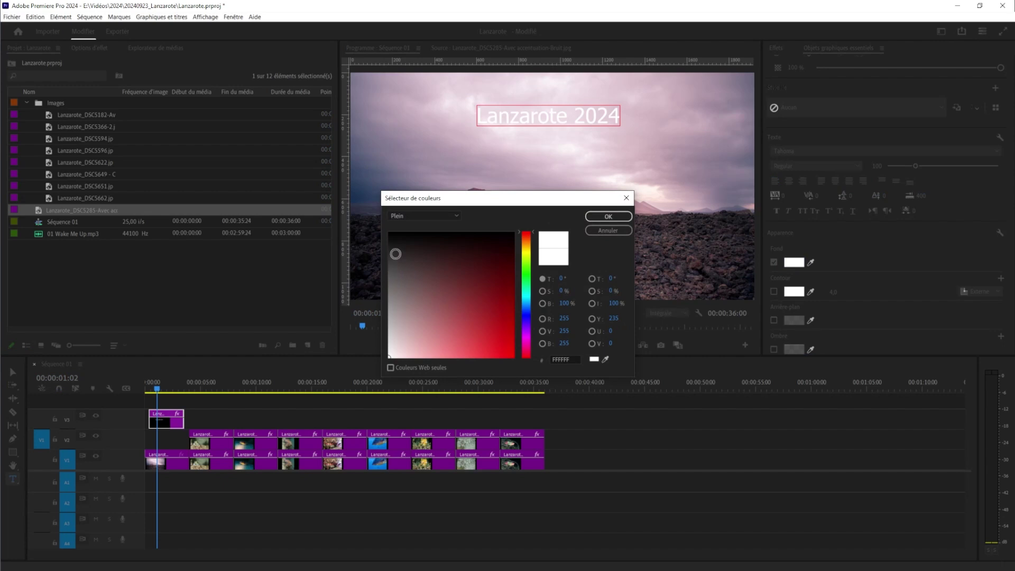
pyautogui.click(389, 234)
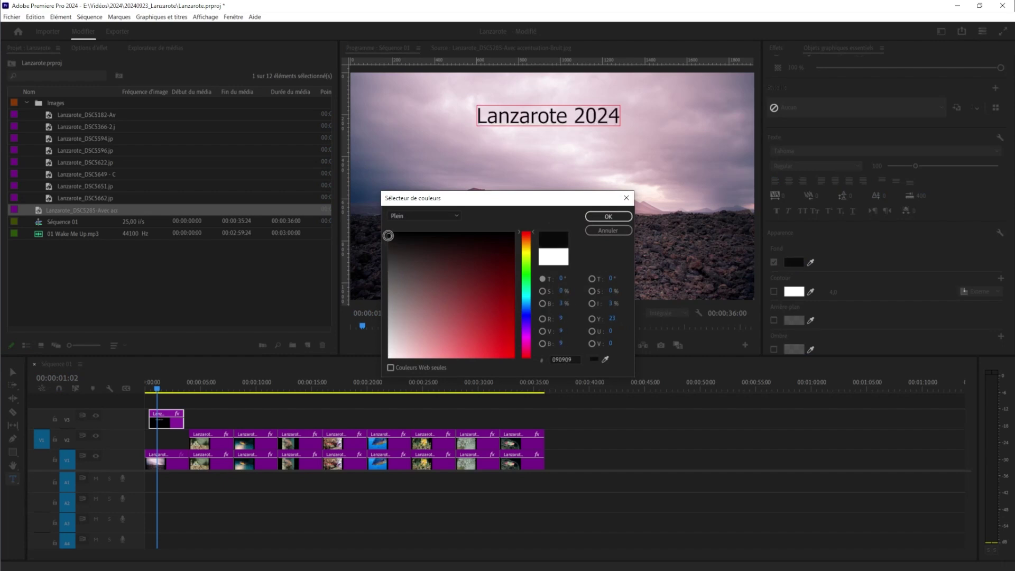
pyautogui.click(609, 218)
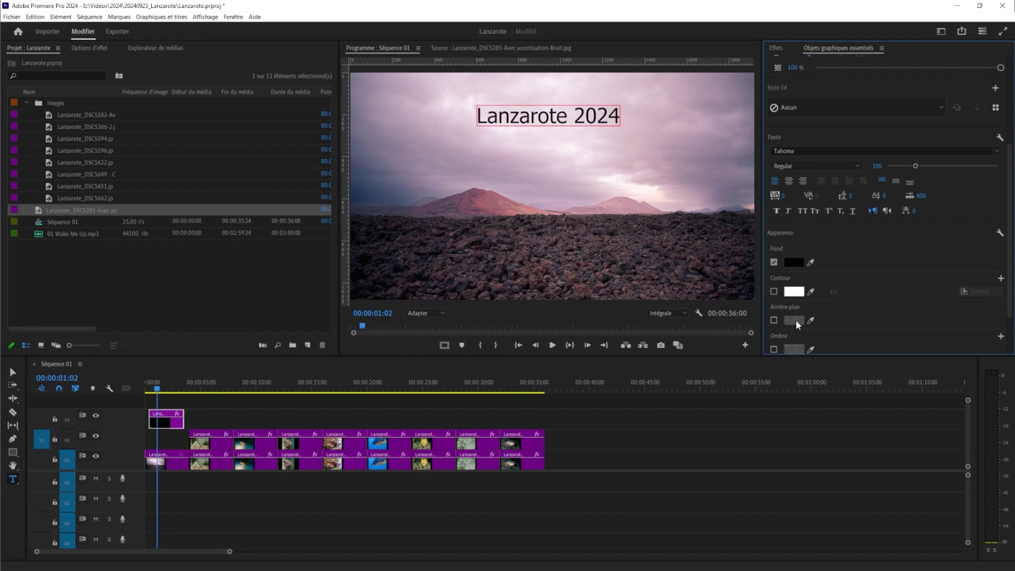
# Step: Enable a background behind the title and toggle the text fill off and back on
pyautogui.click(773, 320)
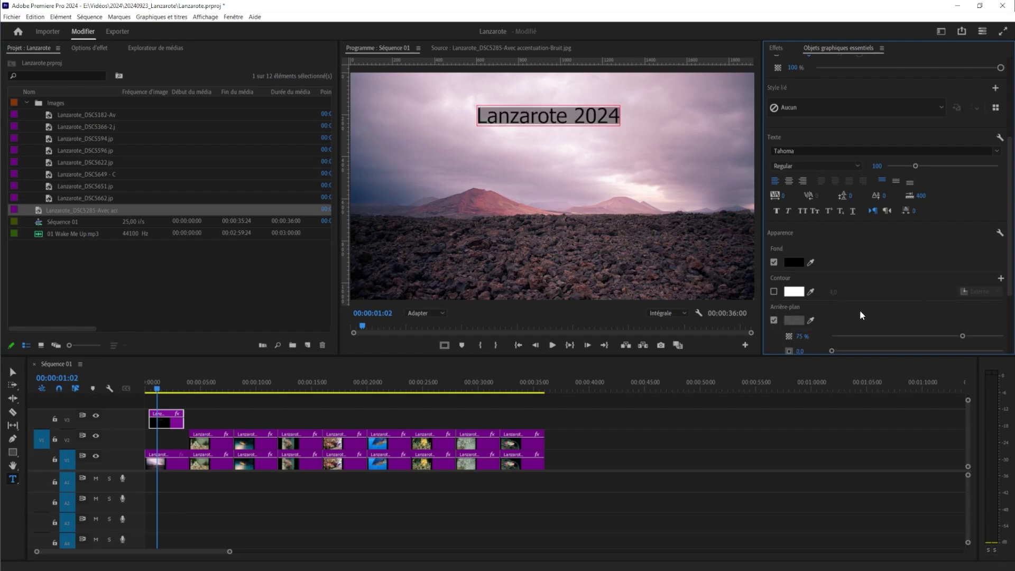
pyautogui.scroll(-1, 872, 296)
pyautogui.scroll(-1, 871, 297)
pyautogui.scroll(-1, 872, 297)
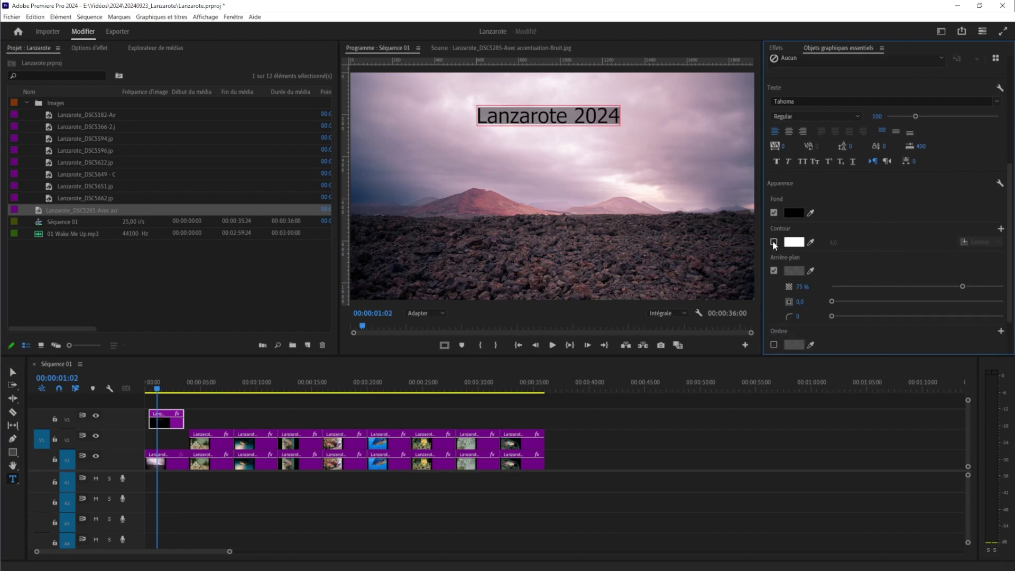
pyautogui.click(774, 212)
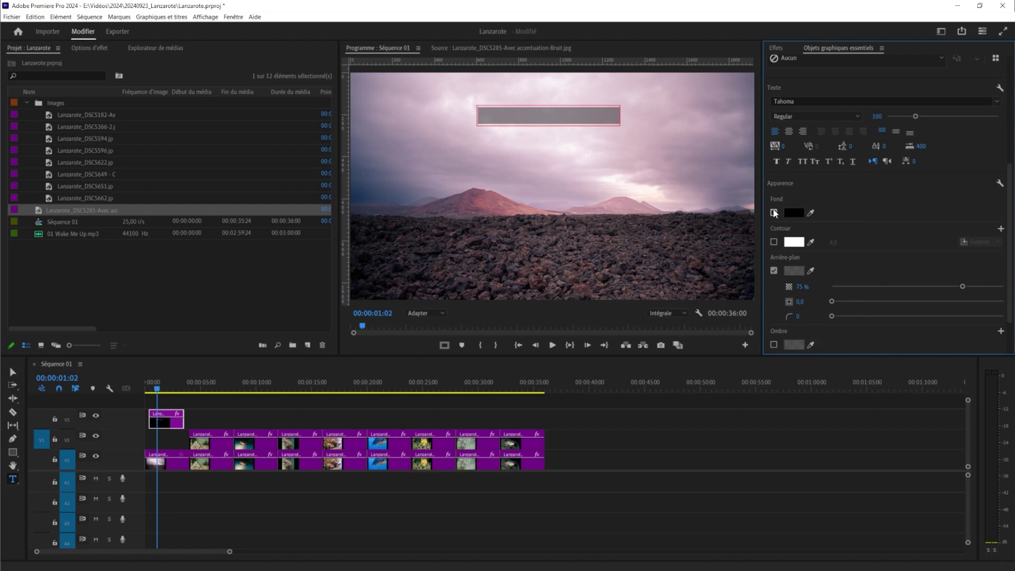
pyautogui.click(774, 213)
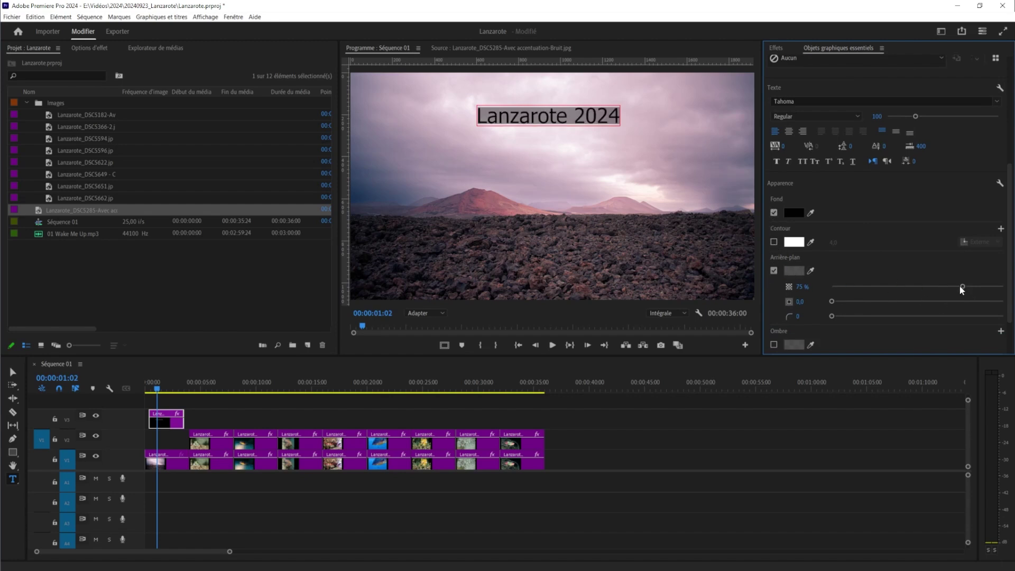
# Step: Set the Arrière-plan colour to pink F6A4F6, lower its opacity, then switch it off
pyautogui.click(794, 270)
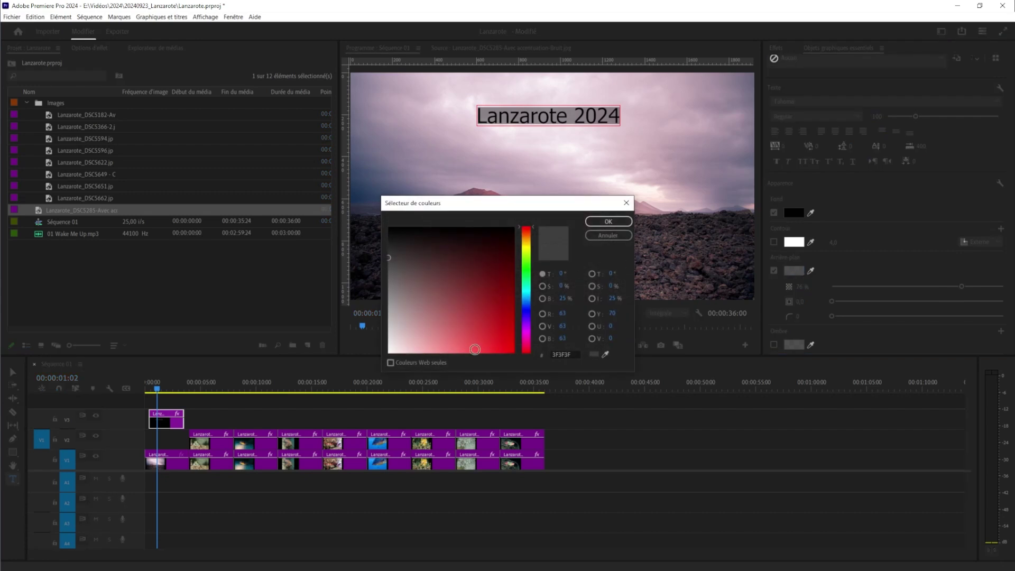
pyautogui.click(493, 321)
pyautogui.moveTo(493, 321)
pyautogui.mouseDown()
pyautogui.moveTo(497, 330)
pyautogui.moveTo(443, 342)
pyautogui.mouseUp()
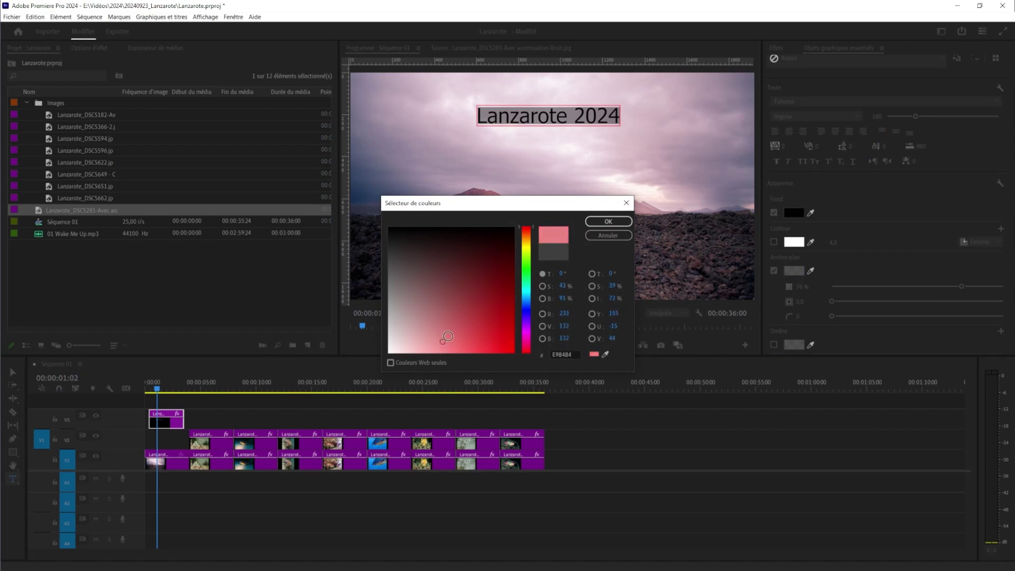
pyautogui.moveTo(525, 251); pyautogui.dragTo(521, 334)
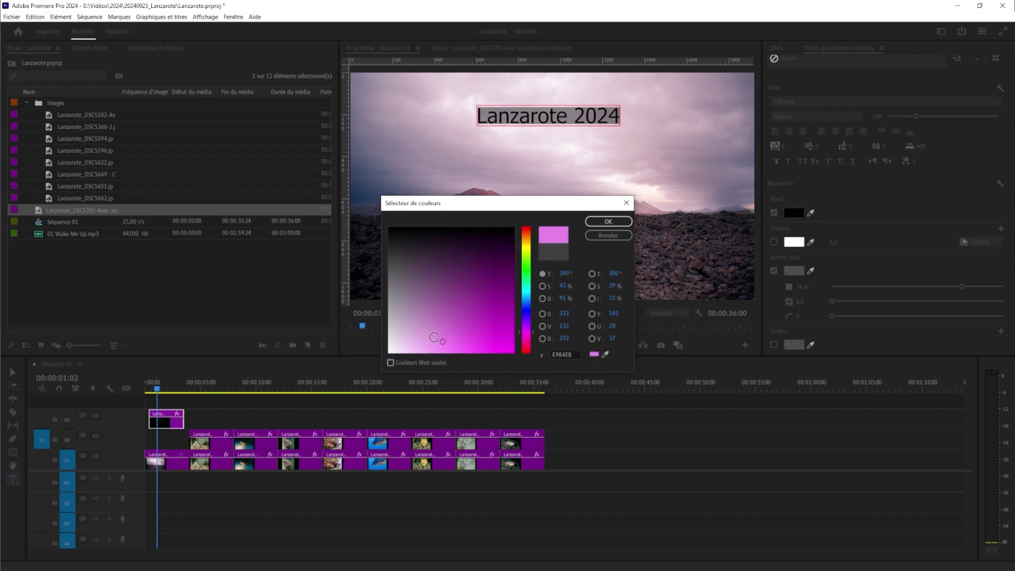
pyautogui.click(438, 346)
pyautogui.moveTo(438, 347); pyautogui.dragTo(430, 348)
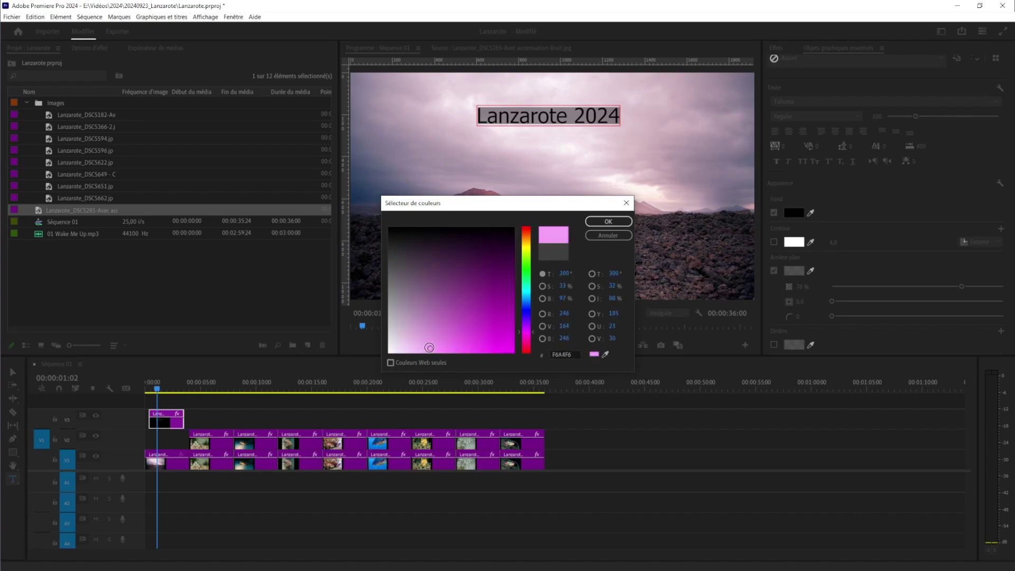
pyautogui.click(603, 222)
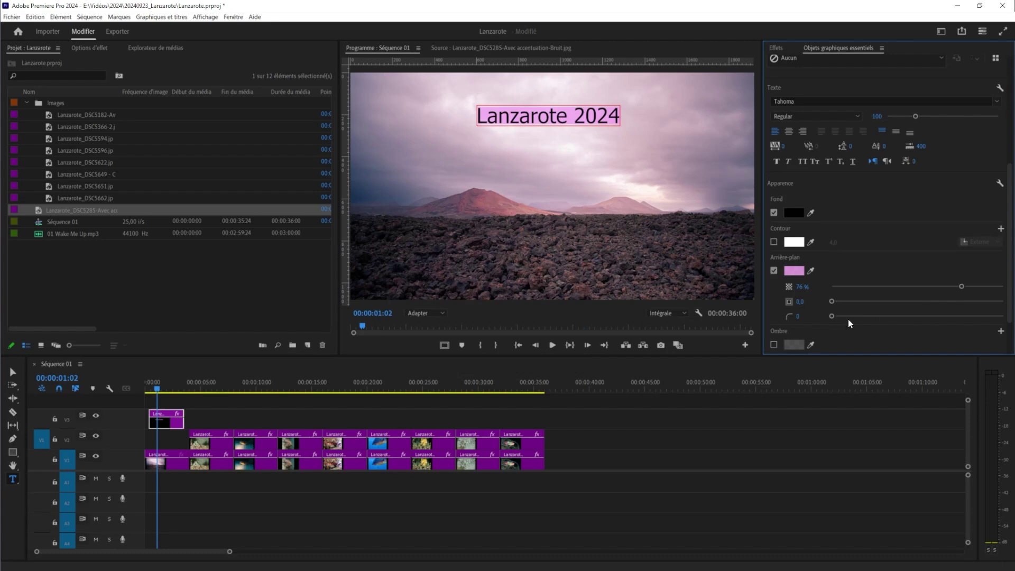
pyautogui.moveTo(962, 286); pyautogui.dragTo(876, 287)
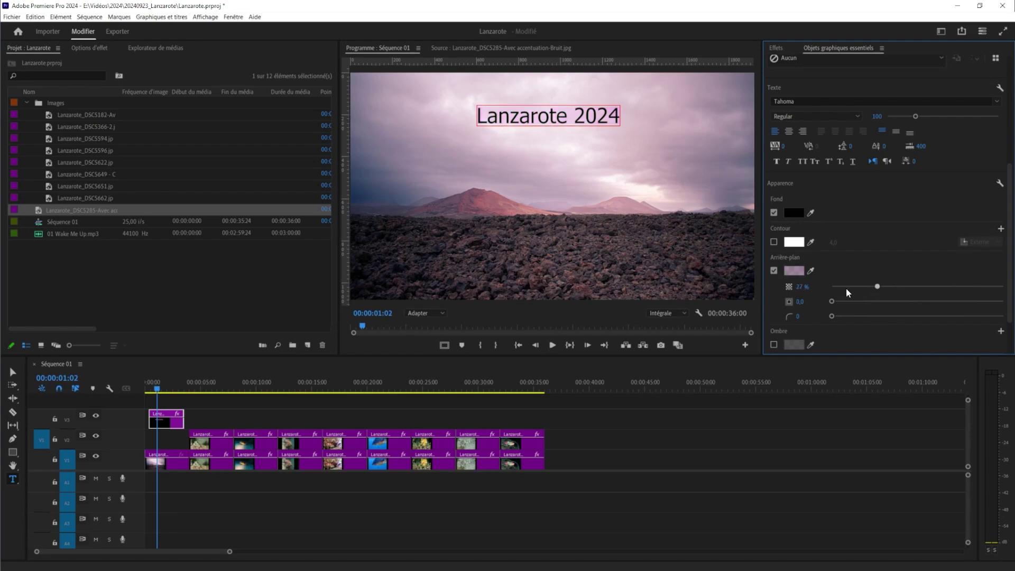
pyautogui.click(774, 272)
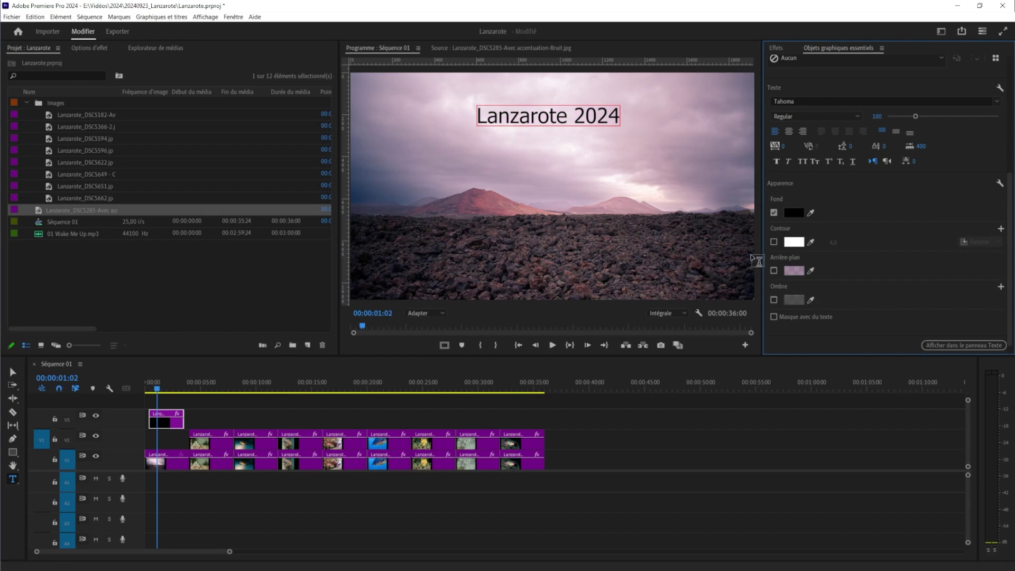
# Step: Apply the Ombre portée drop shadow to the V3 title clip and view its Effect Options
pyautogui.scroll(1, 931, 246)
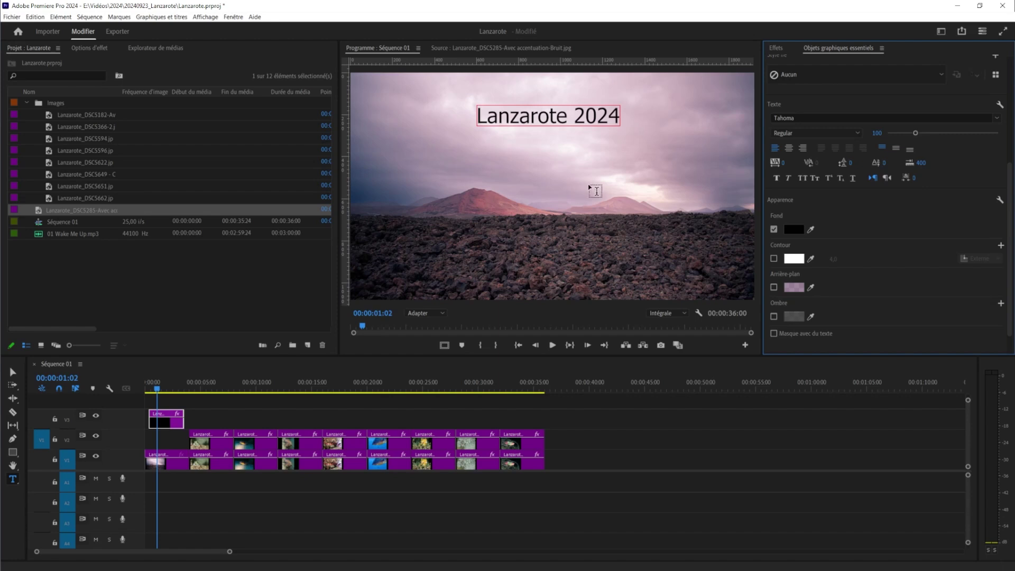
pyautogui.click(776, 48)
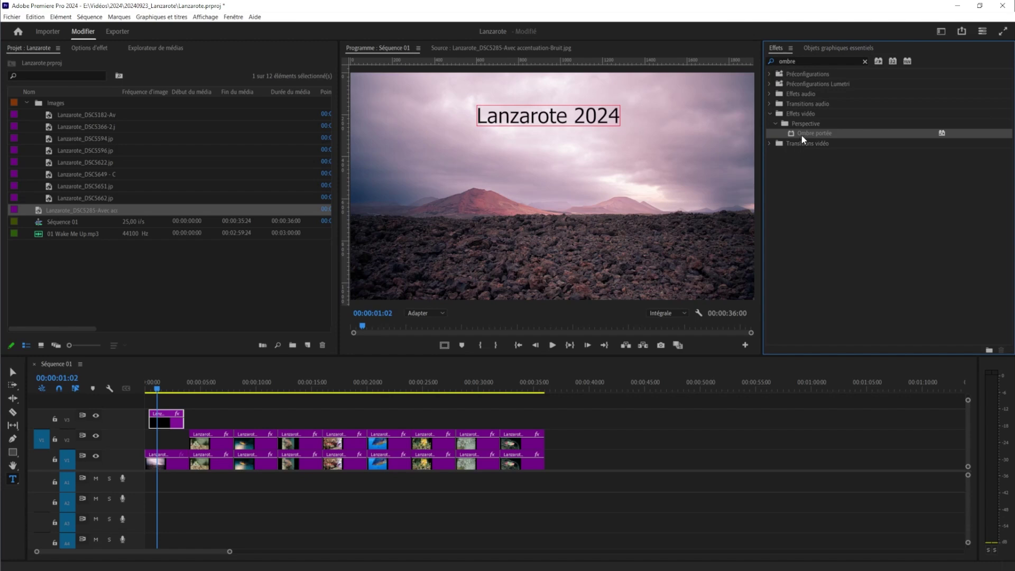
pyautogui.moveTo(802, 133); pyautogui.dragTo(171, 421)
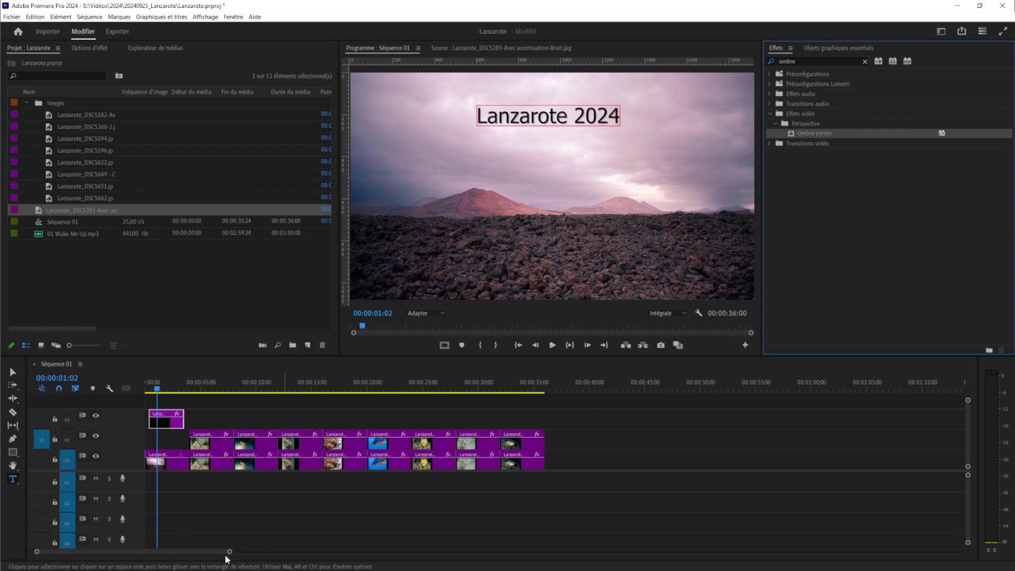
pyautogui.click(95, 49)
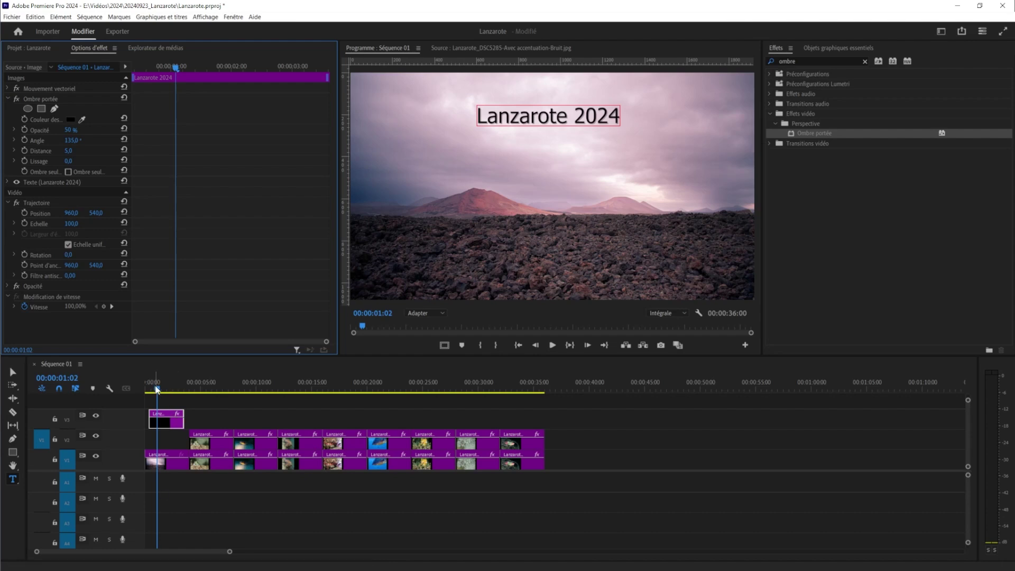
# Step: Scrub from the title's end past the crab photo to the sequence end at 00:00:36:02
pyautogui.moveTo(157, 389); pyautogui.dragTo(175, 393)
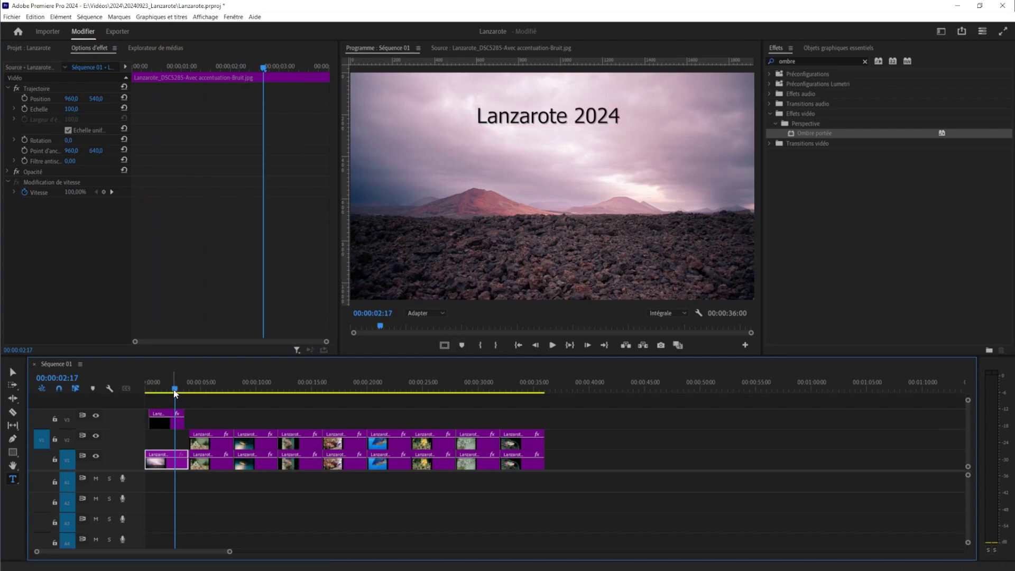
pyautogui.moveTo(174, 391); pyautogui.dragTo(186, 393)
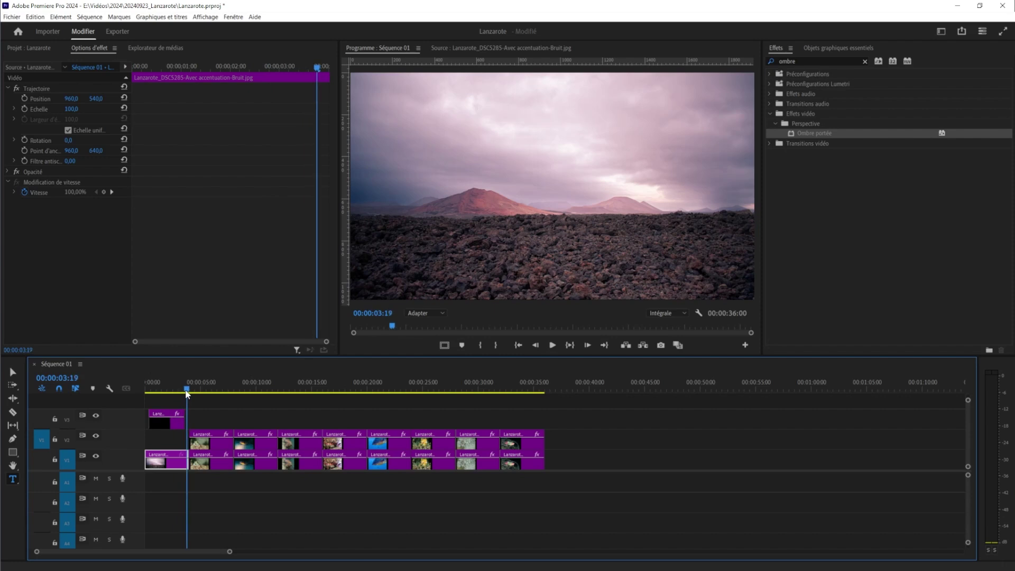
pyautogui.moveTo(186, 393); pyautogui.dragTo(344, 426)
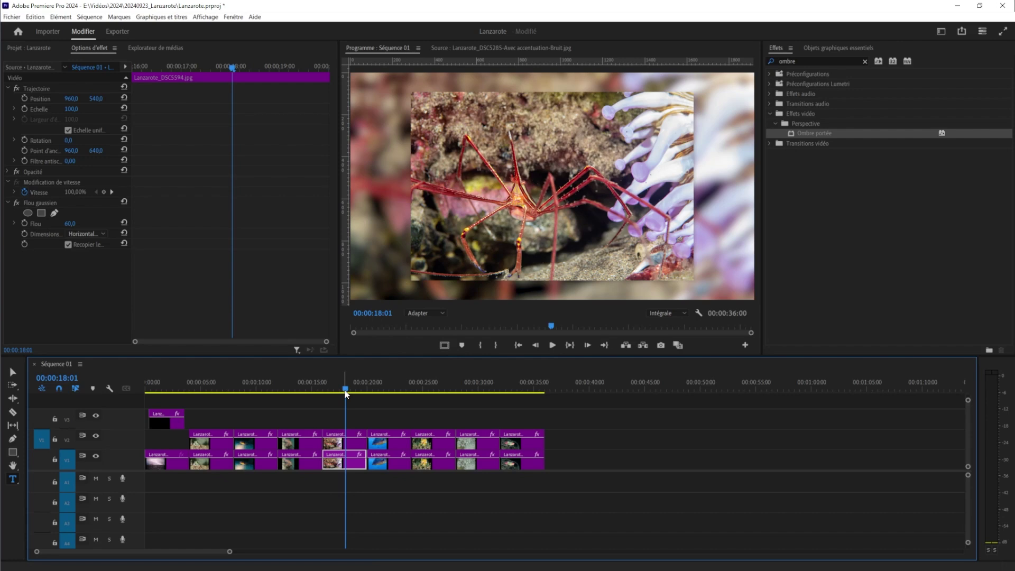
pyautogui.moveTo(345, 394); pyautogui.dragTo(544, 426)
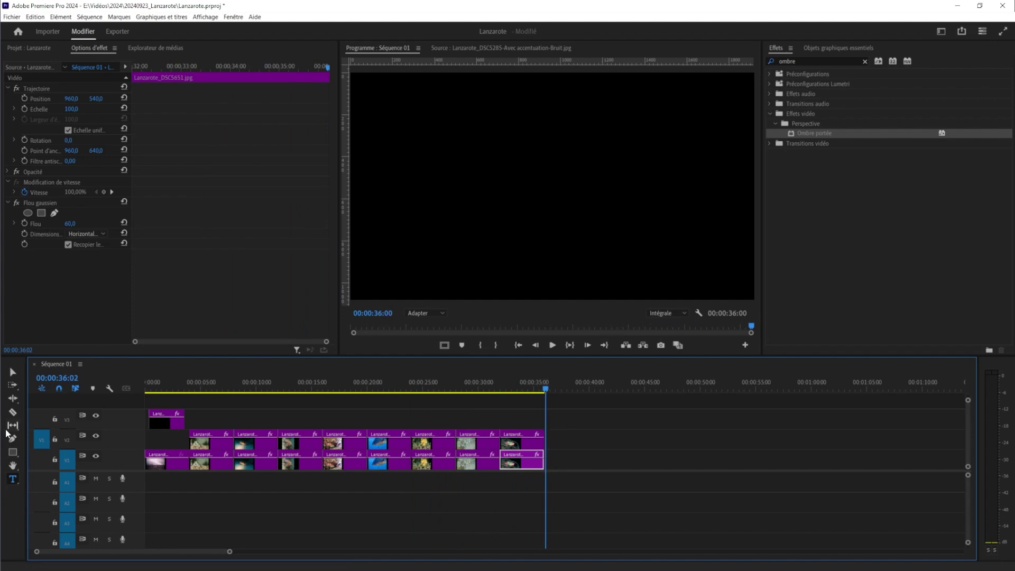
# Step: Start a new text title in the Program monitor after the last photo
pyautogui.click(12, 479)
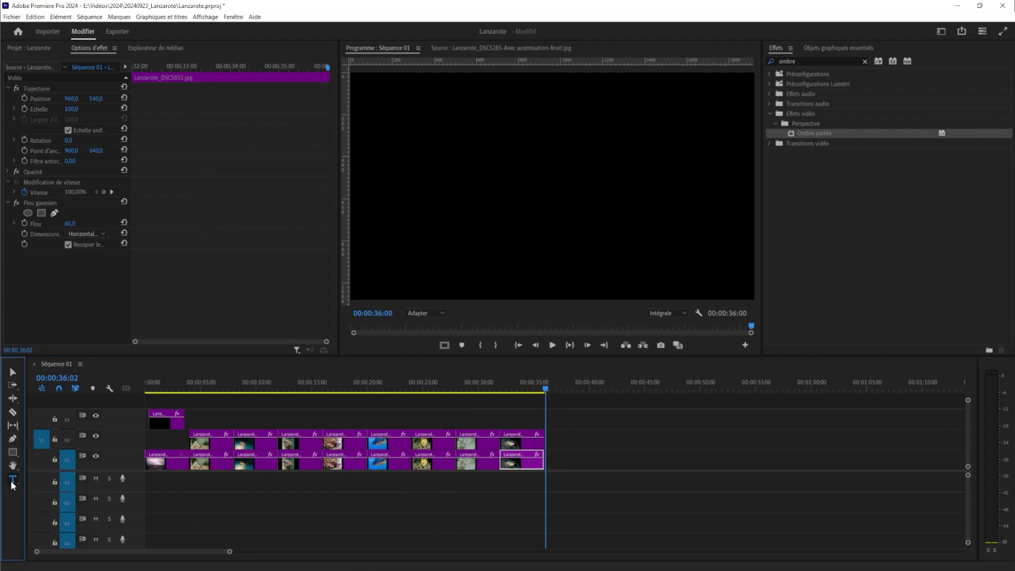
pyautogui.click(539, 159)
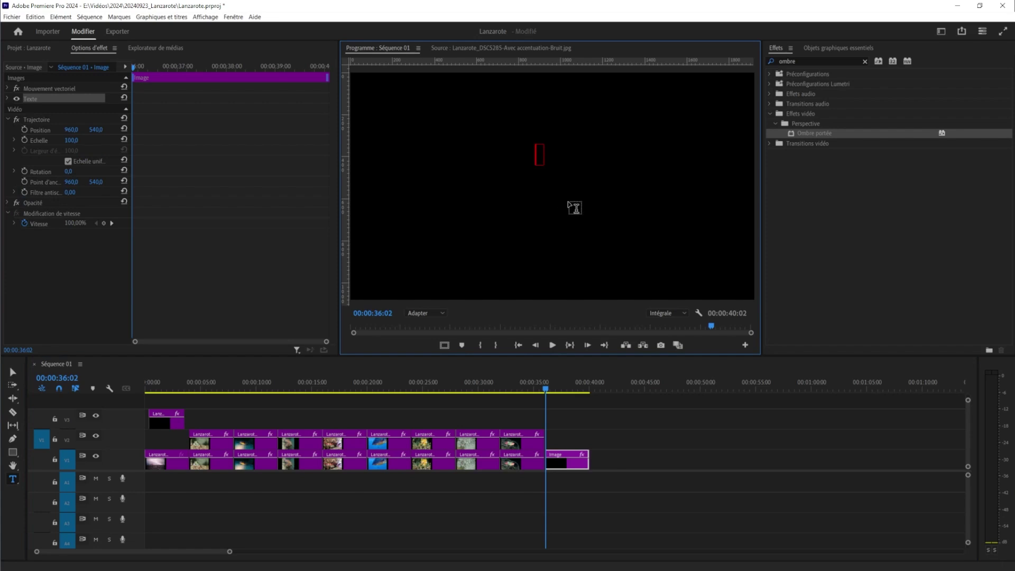
pyautogui.write('La')
# Step: Set the new title's text fill to white FFFFFF in Essential Graphics
pyautogui.click(832, 49)
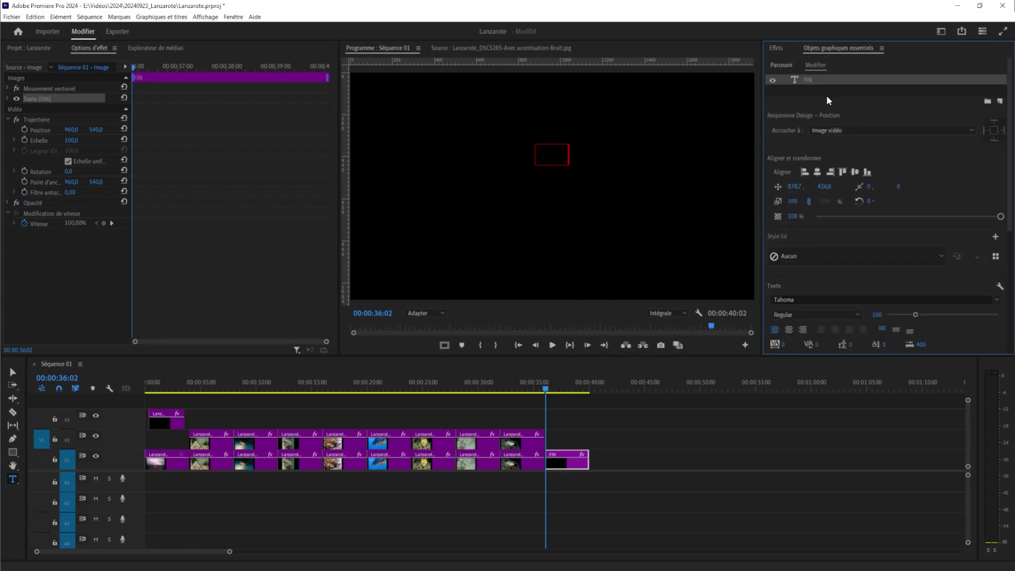
pyautogui.scroll(-5, 880, 227)
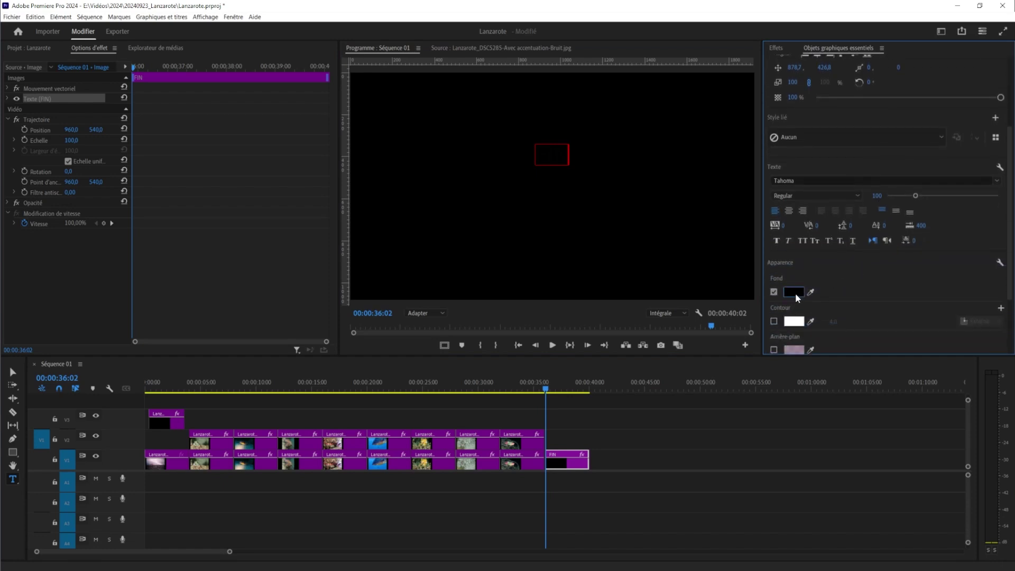
pyautogui.click(795, 293)
pyautogui.moveTo(378, 298); pyautogui.dragTo(396, 353)
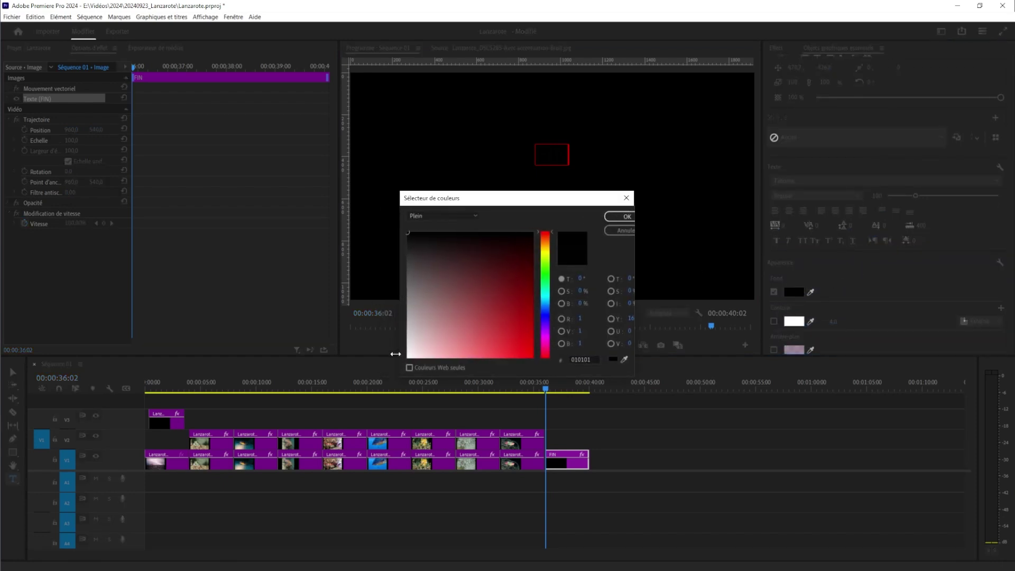
pyautogui.click(408, 357)
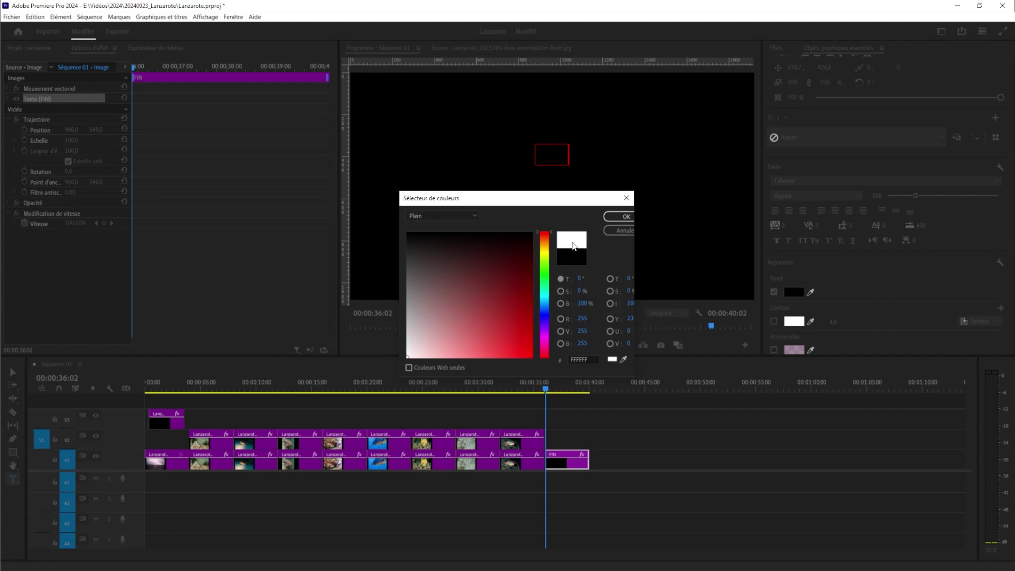
pyautogui.click(625, 216)
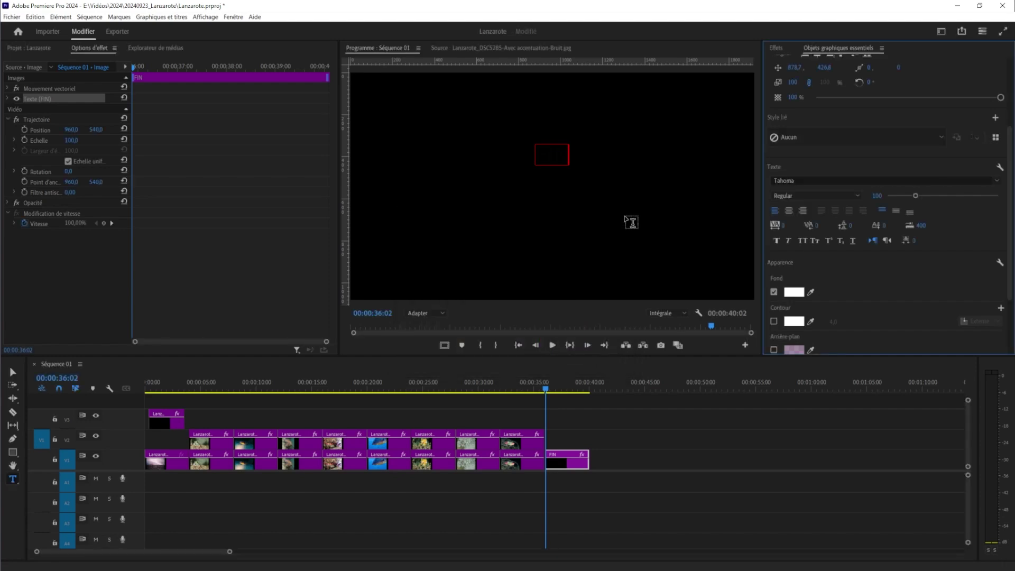
# Step: Discard an accidental empty text layer and place the cursor after the FIN text
pyautogui.click(550, 156)
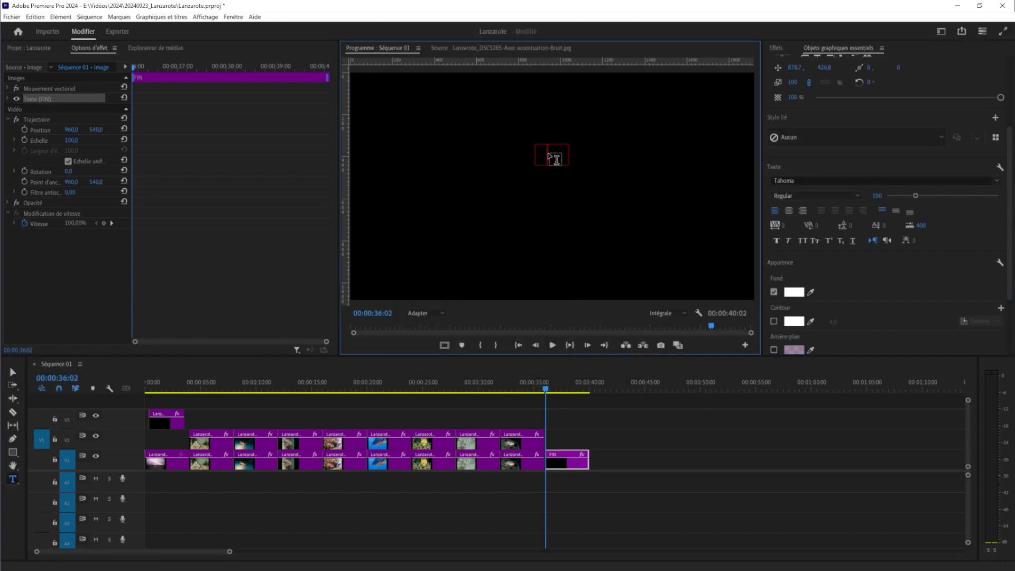
pyautogui.click(566, 155)
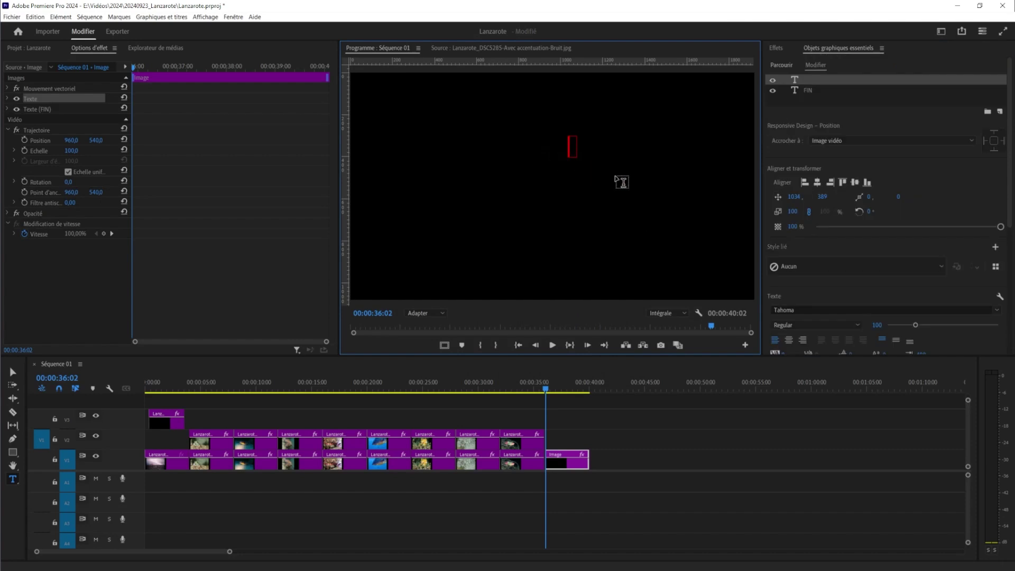
pyautogui.press('Escape')
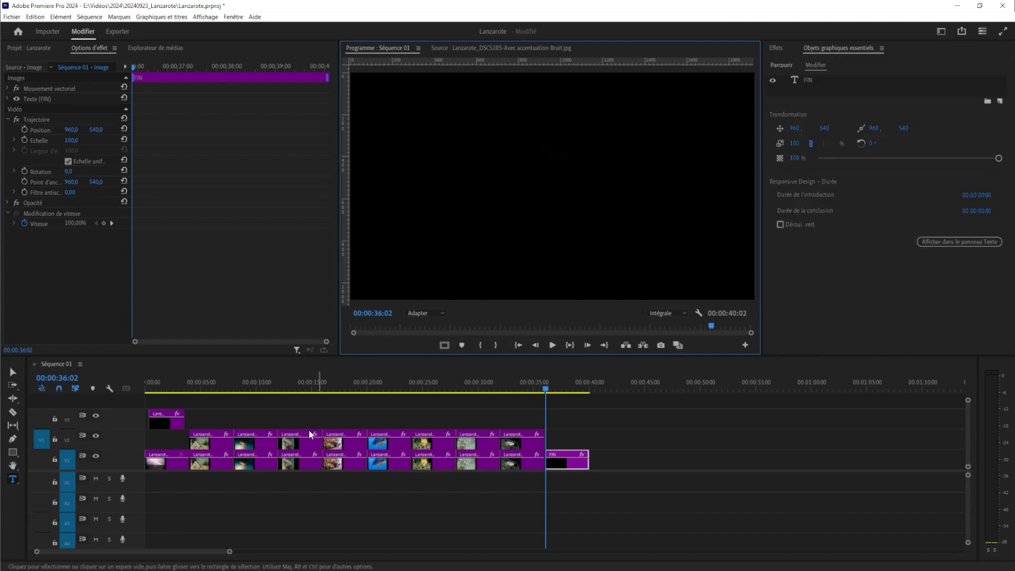
pyautogui.click(806, 80)
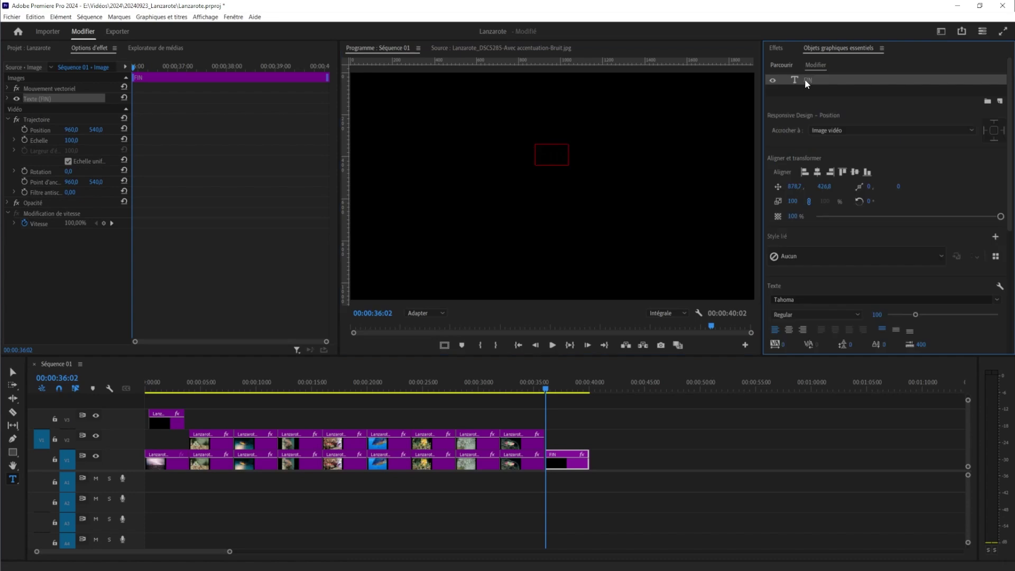
pyautogui.click(559, 160)
pyautogui.click(563, 160)
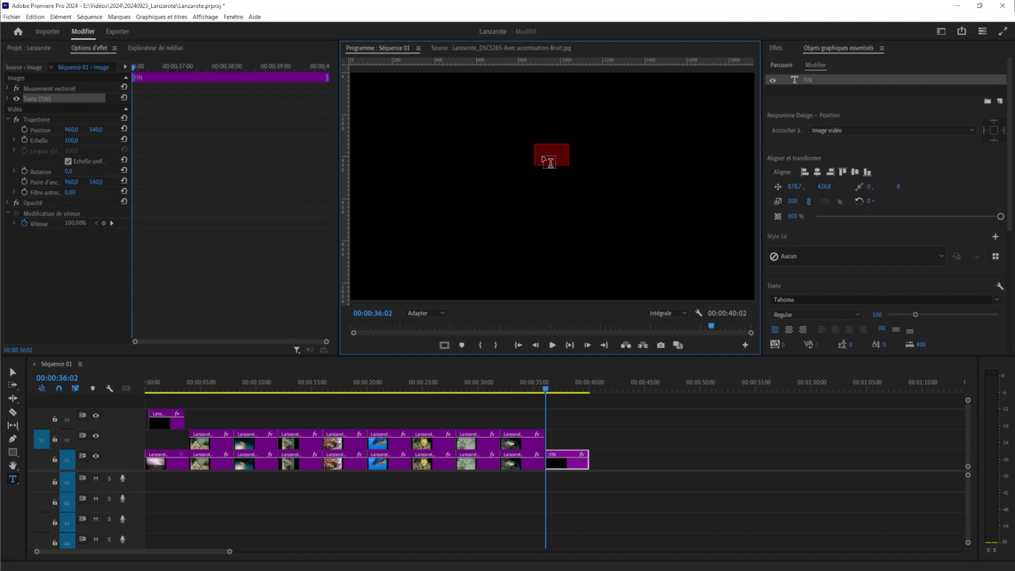
# Step: Restyle the FIN end-card text with a white fill colour and centred alignment
pyautogui.click(552, 158)
pyautogui.doubleClick(552, 157)
pyautogui.scroll(-3, 855, 227)
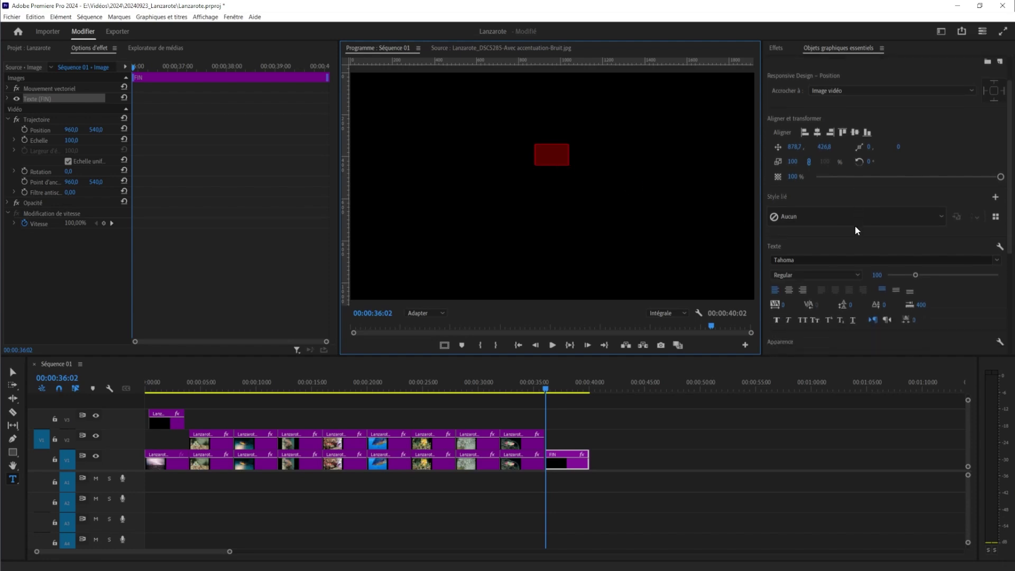
pyautogui.scroll(-3, 855, 225)
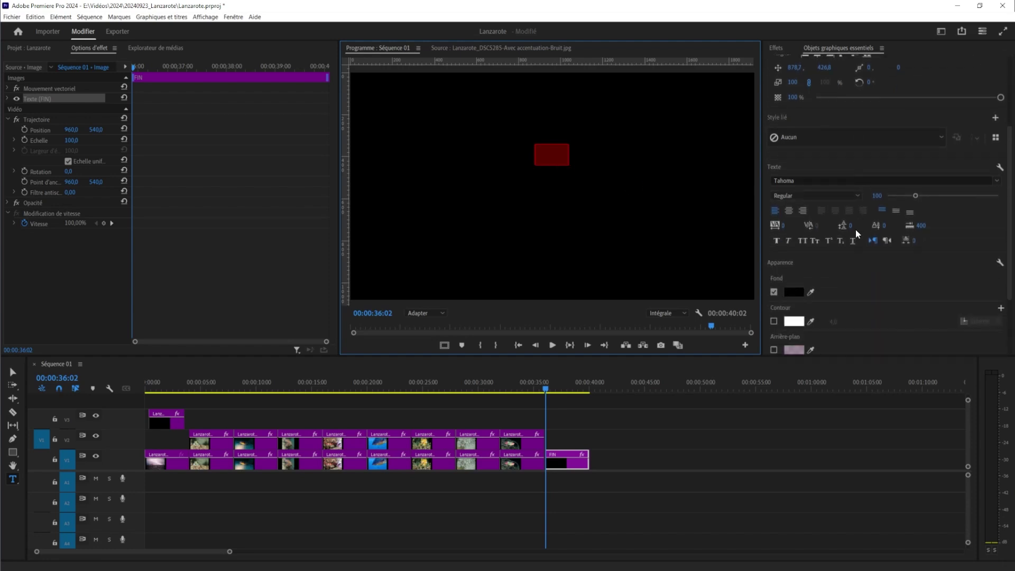
pyautogui.click(793, 291)
pyautogui.click(430, 328)
pyautogui.moveTo(429, 328); pyautogui.dragTo(398, 359)
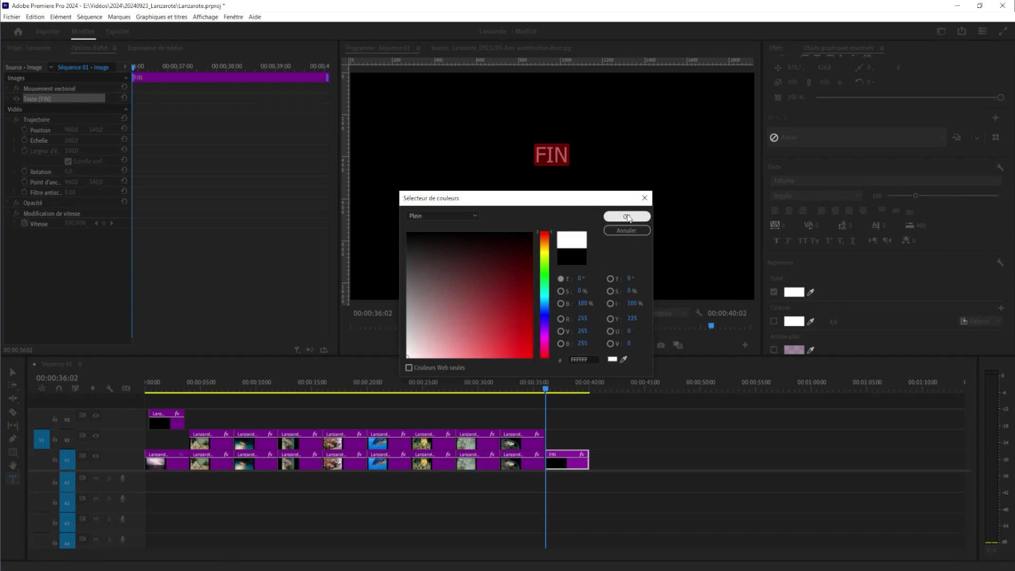
pyautogui.click(627, 217)
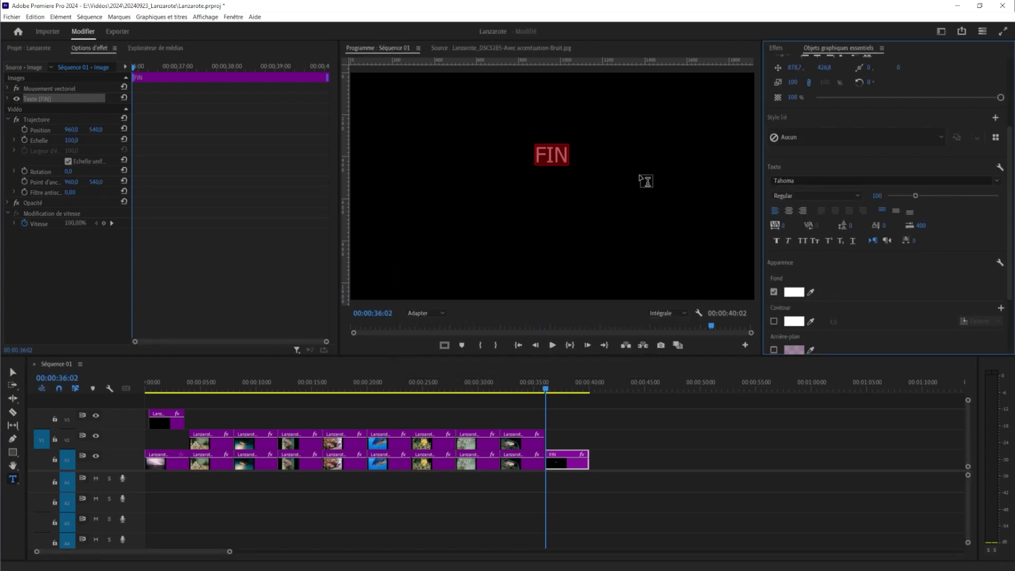
pyautogui.click(790, 211)
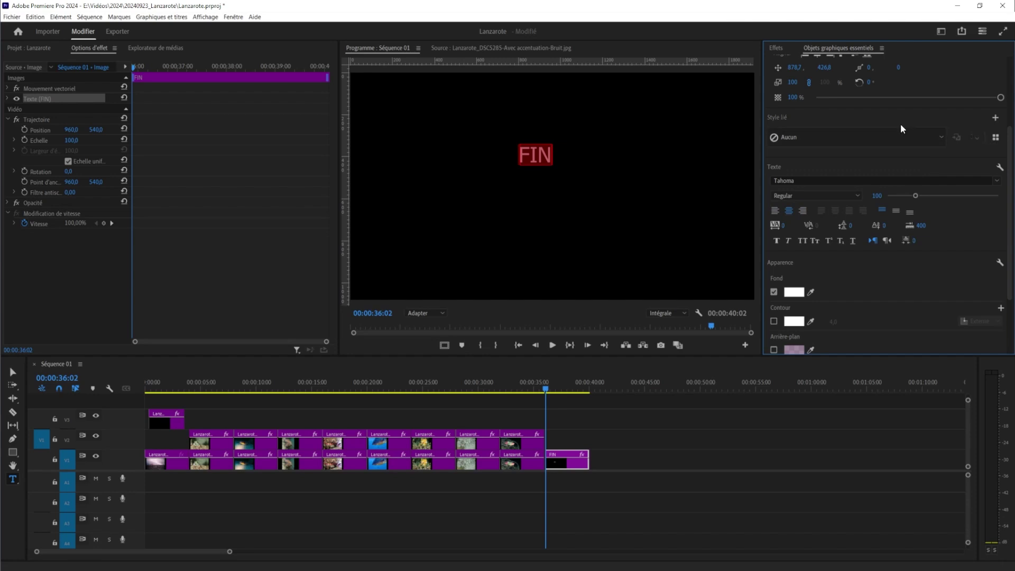
# Step: Increase the FIN title's Scale, lower its X position, then deselect the clip
pyautogui.scroll(1, 901, 127)
pyautogui.scroll(-2, 900, 123)
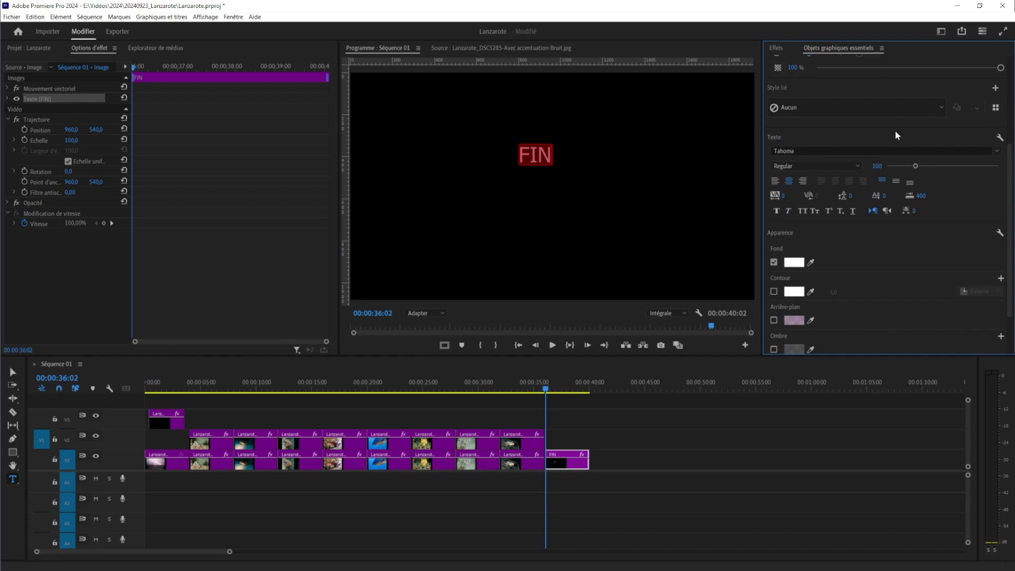
pyautogui.scroll(2, 896, 131)
pyautogui.scroll(1, 895, 131)
pyautogui.scroll(1, 896, 132)
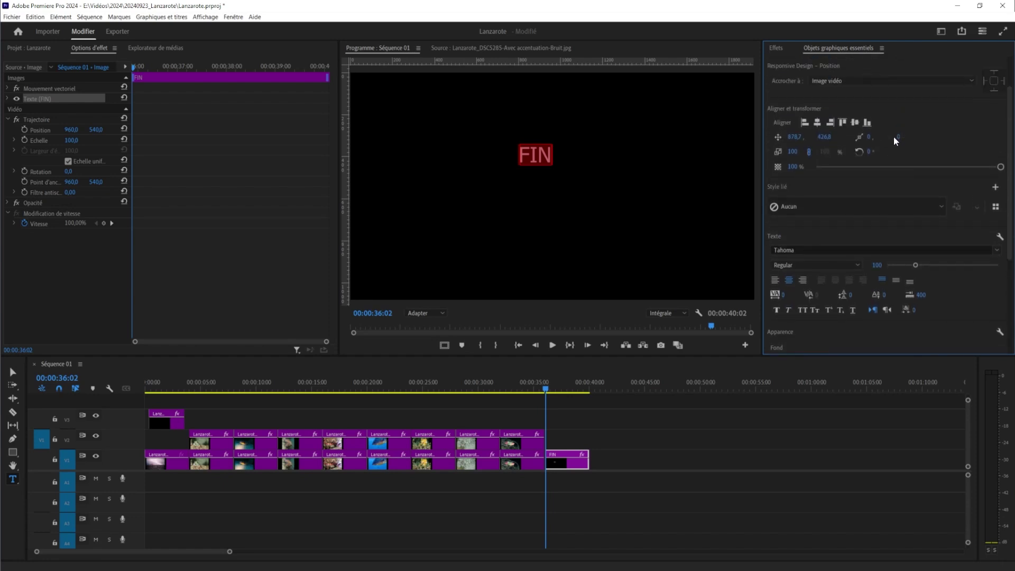
pyautogui.scroll(2, 893, 136)
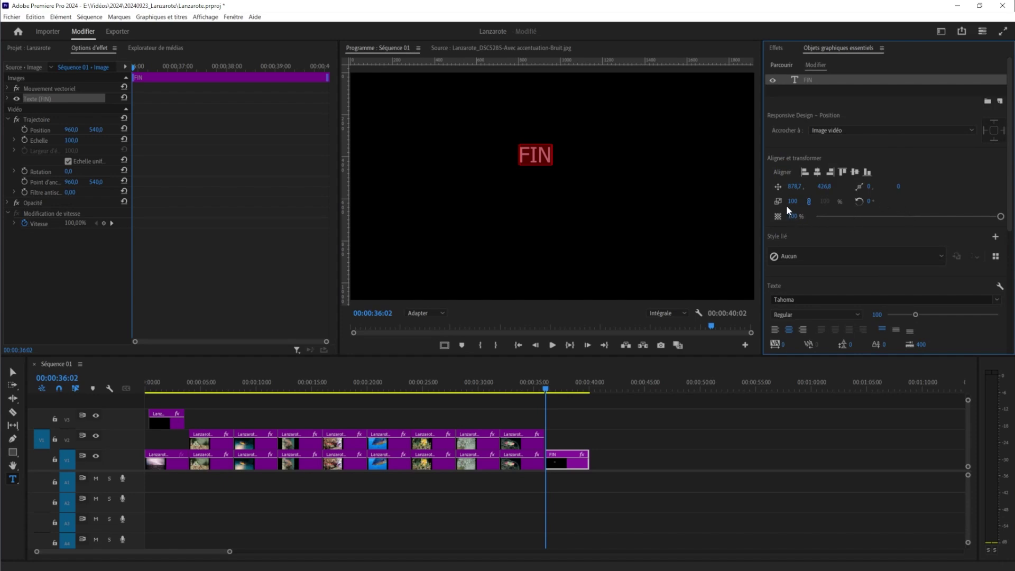
pyautogui.moveTo(795, 201); pyautogui.dragTo(839, 206)
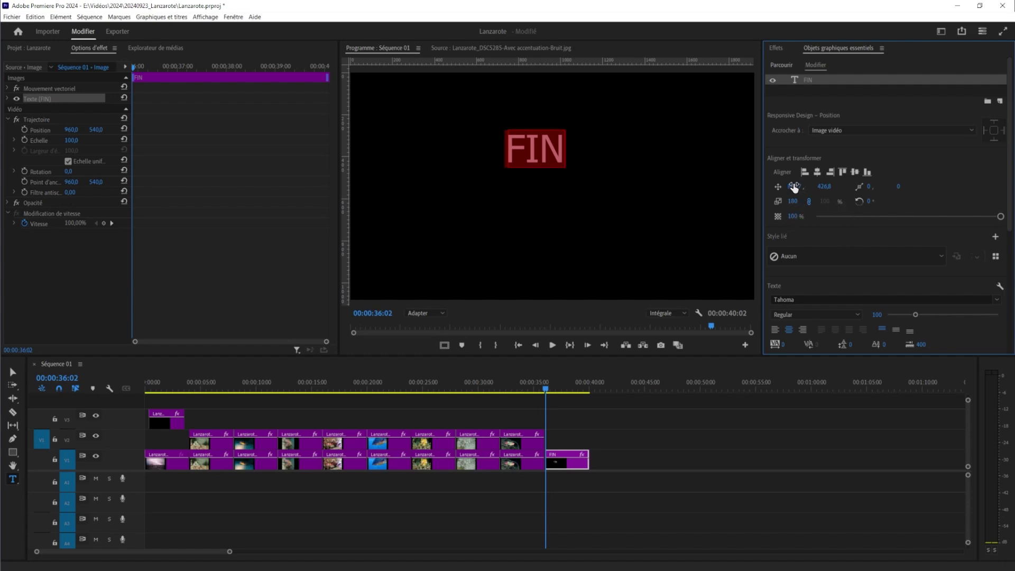
pyautogui.moveTo(799, 191)
pyautogui.mouseDown()
pyautogui.moveTo(789, 188)
pyautogui.moveTo(881, 194)
pyautogui.mouseUp()
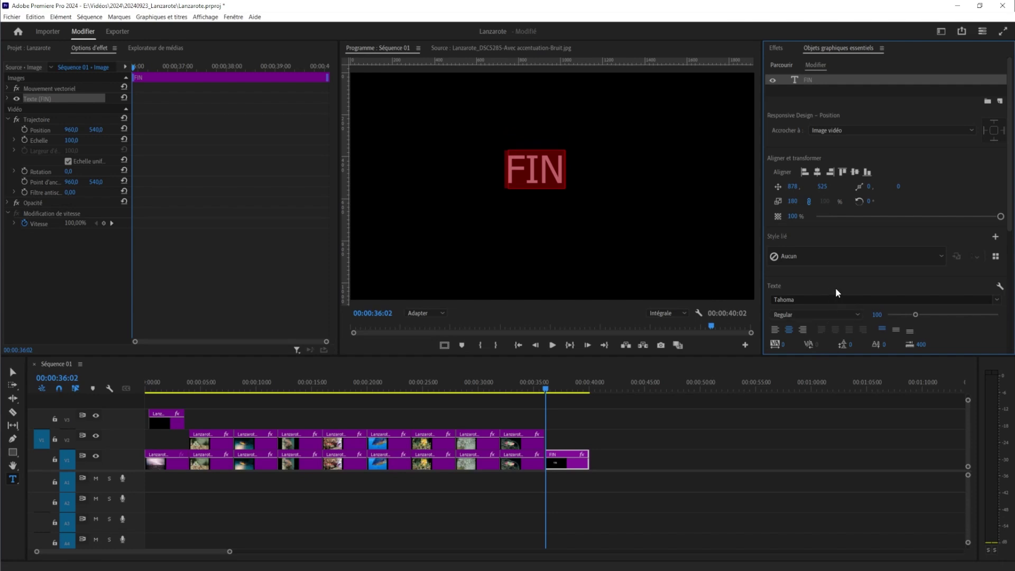
pyautogui.click(638, 460)
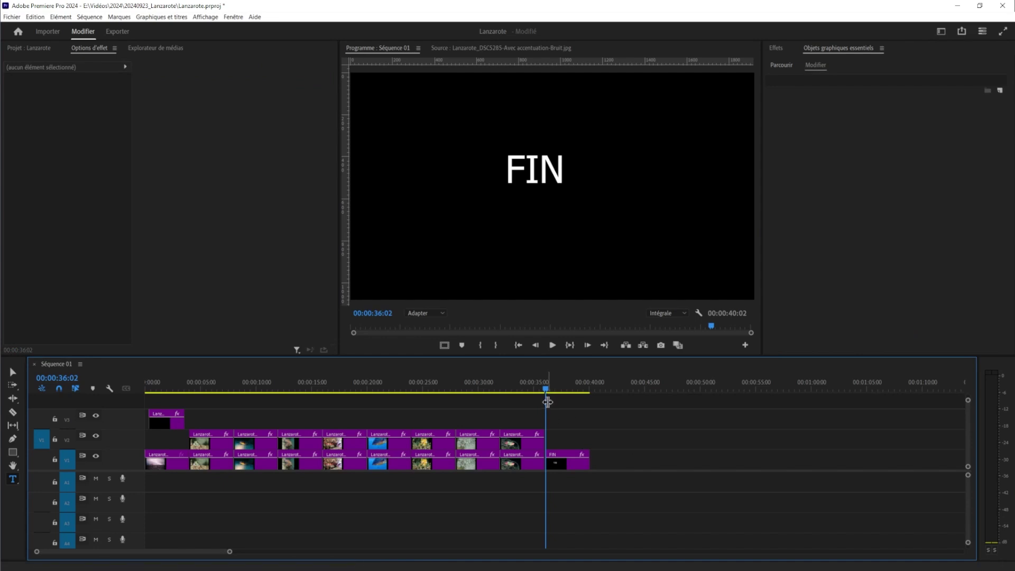
# Step: Go to the worm photo at 00:00:31:04 and select its framed V2 copy's settings
pyautogui.moveTo(546, 390); pyautogui.dragTo(491, 393)
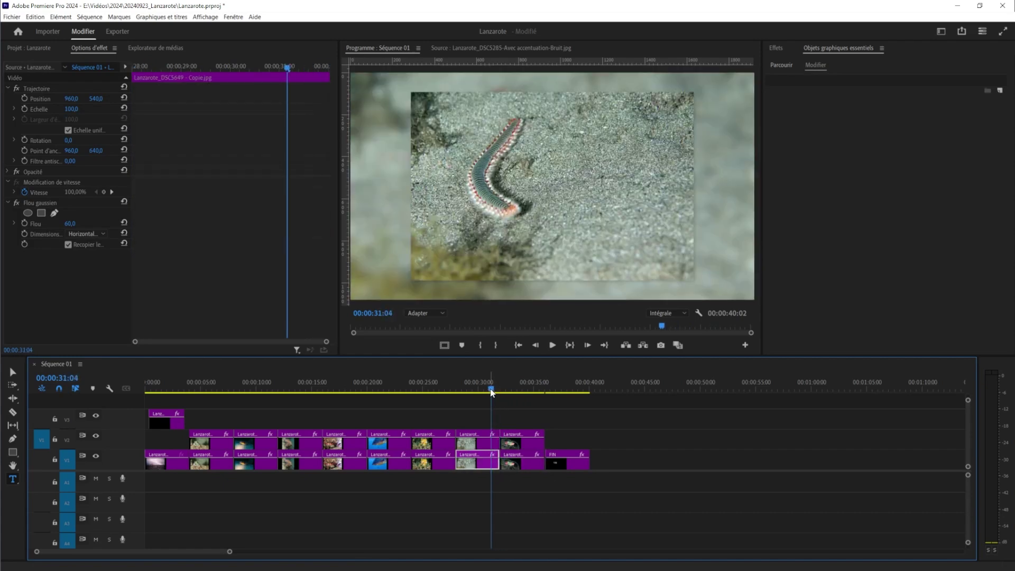
pyautogui.click(493, 443)
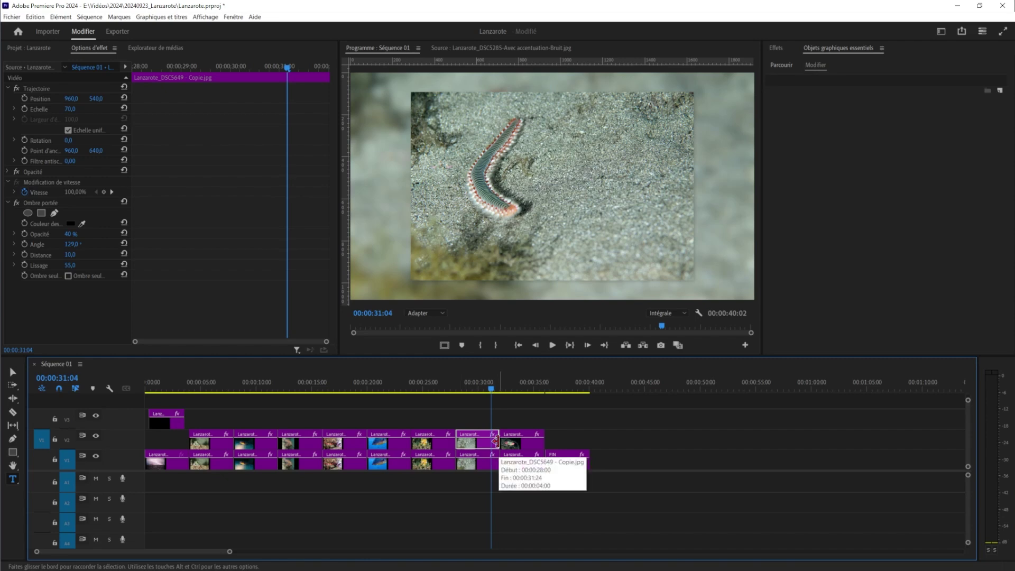
# Step: Apply the default transition to the cut between V2 clips and select the blue photo clip
pyautogui.rightClick(495, 442)
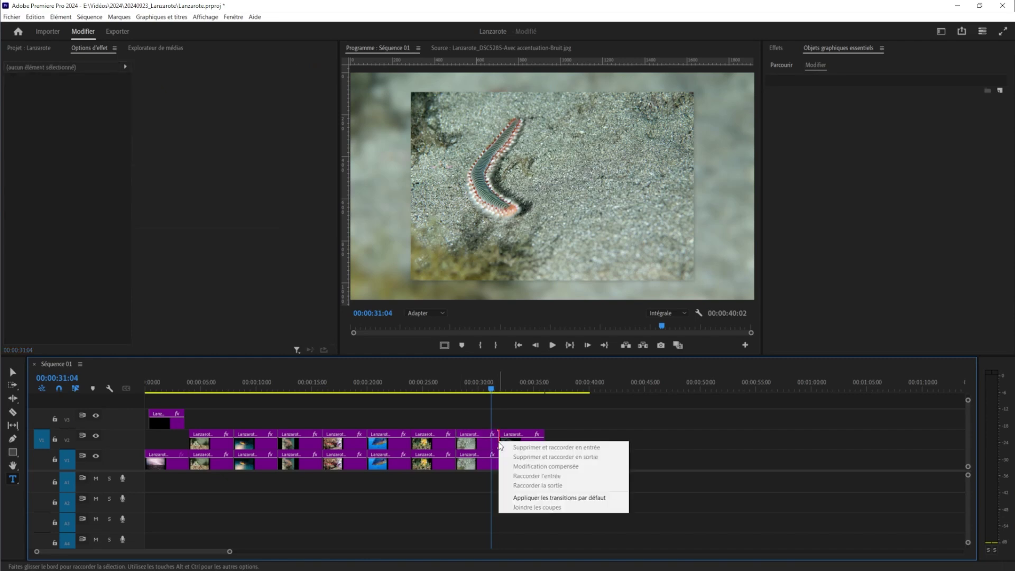
pyautogui.click(520, 499)
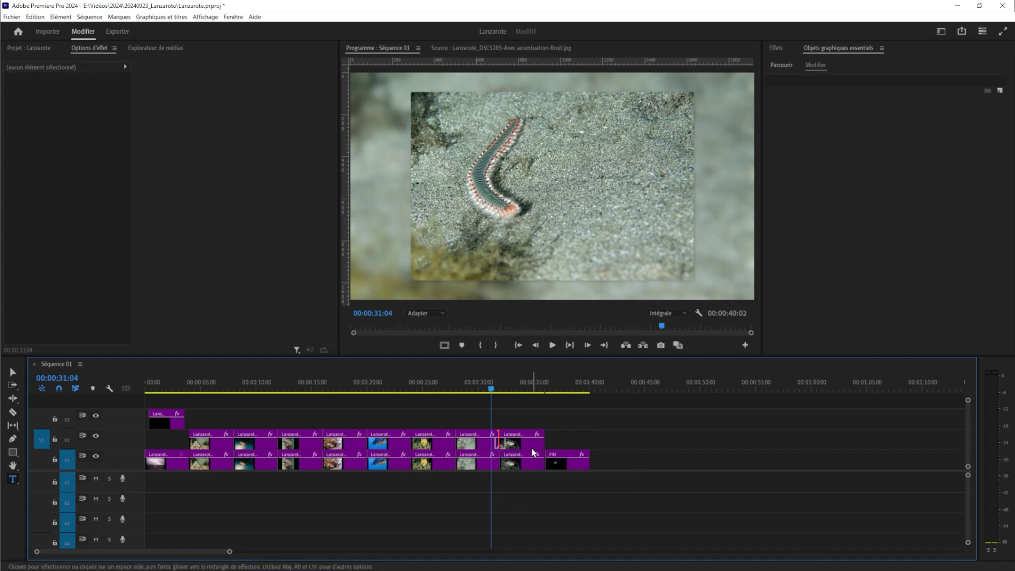
pyautogui.click(398, 443)
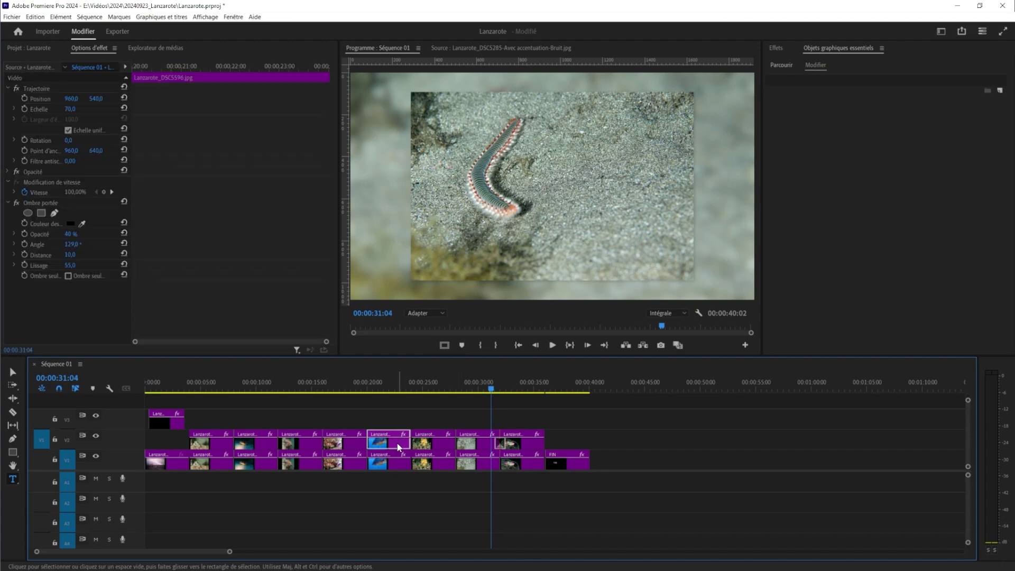
# Step: Clear the Effects search and expand Video Transitions to list the Fondu dissolves
pyautogui.click(776, 48)
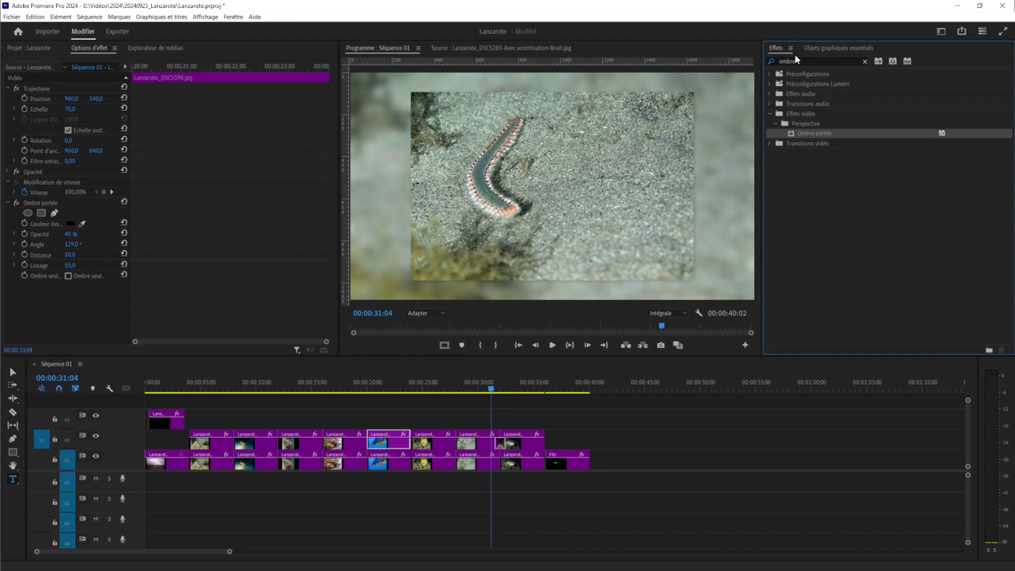
pyautogui.click(867, 60)
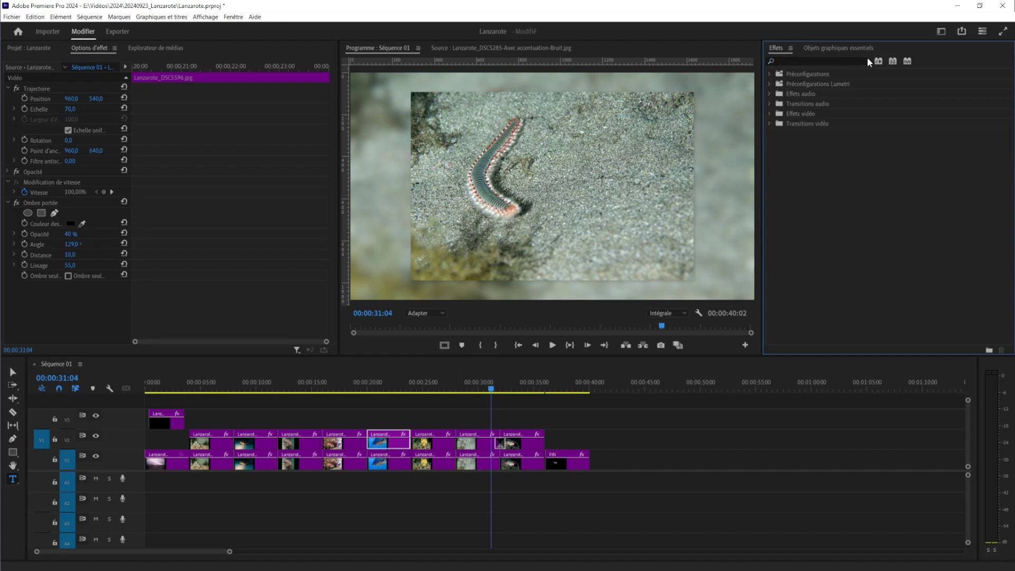
pyautogui.click(770, 124)
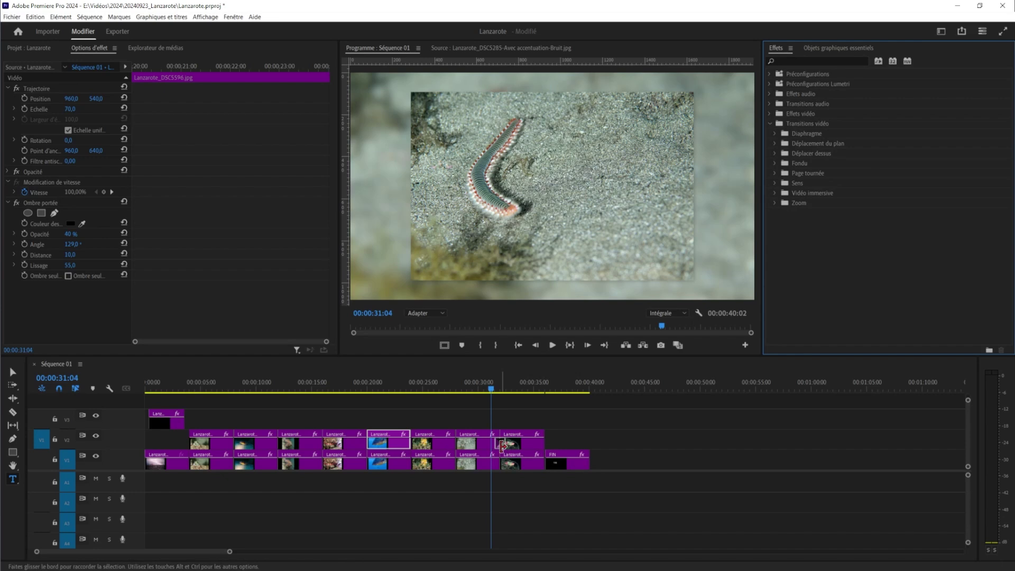
pyautogui.click(775, 164)
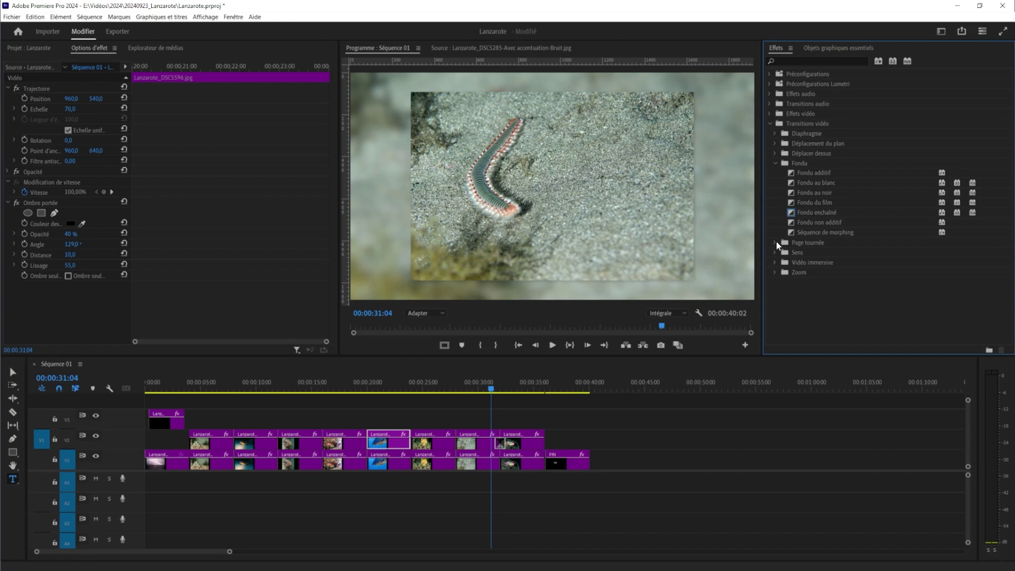
# Step: Add the default cross-dissolve at the edit point following the blue photo on V2
pyautogui.rightClick(403, 444)
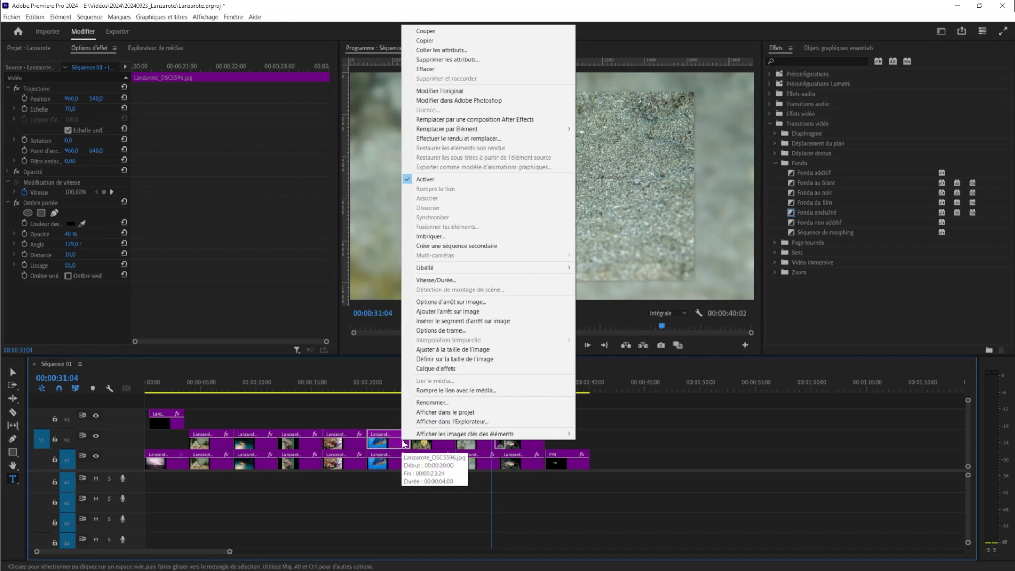
pyautogui.rightClick(396, 443)
pyautogui.rightClick(396, 444)
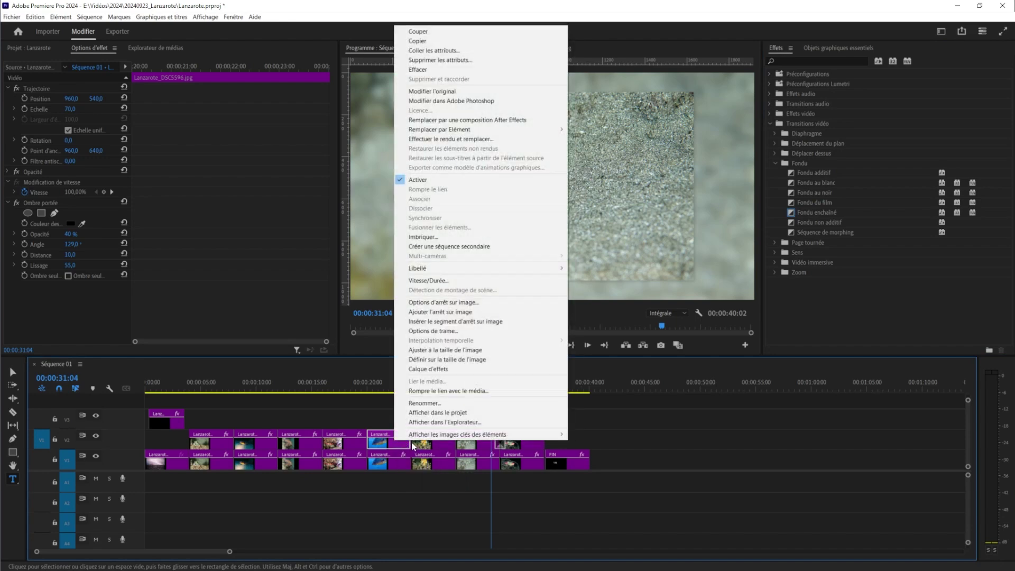
pyautogui.click(412, 446)
pyautogui.rightClick(413, 442)
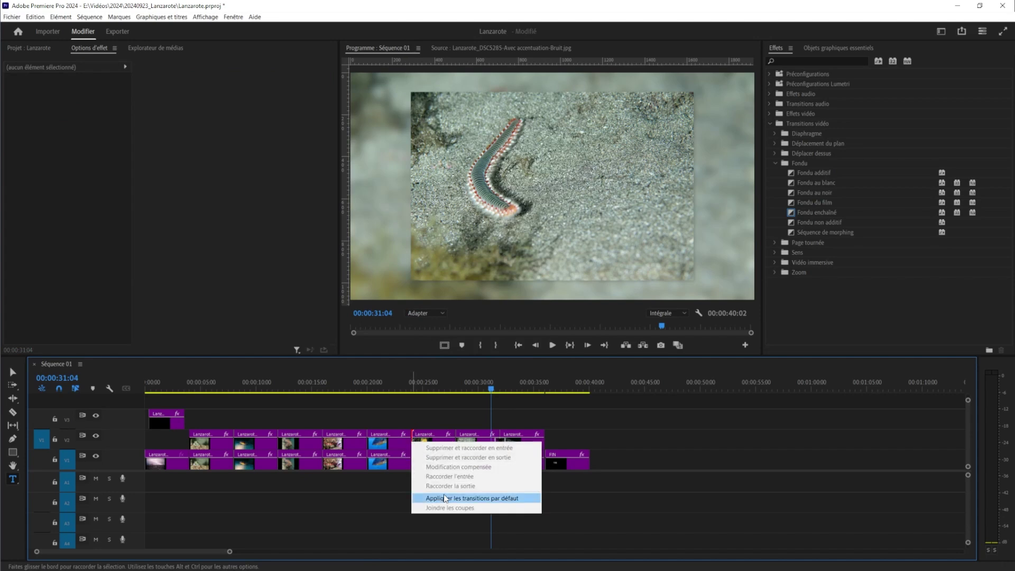
pyautogui.click(819, 214)
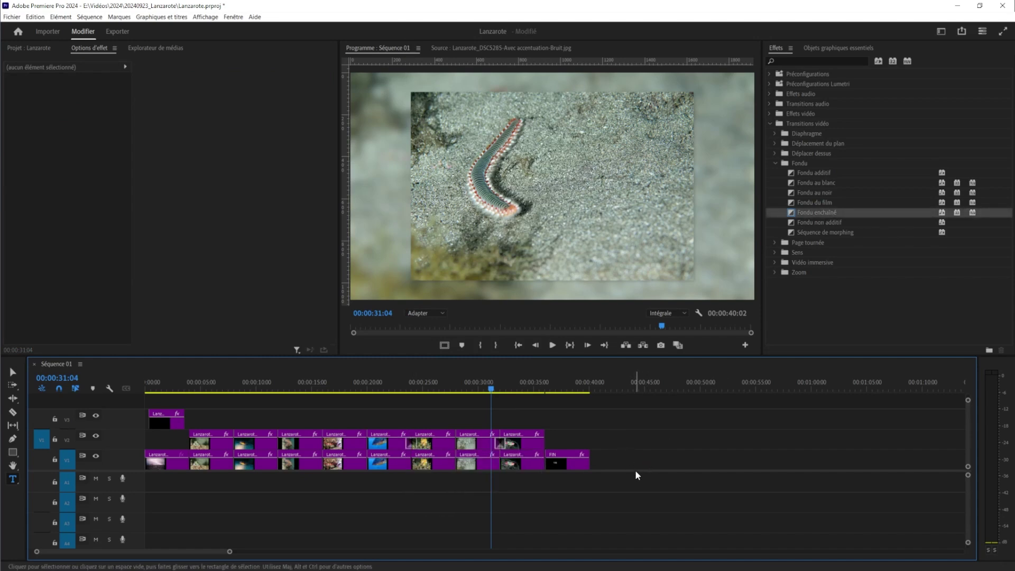
# Step: Marquee-select every timeline clip and bring up Sequence > Apply Default Transitions to Selection
pyautogui.moveTo(635, 471); pyautogui.dragTo(216, 401)
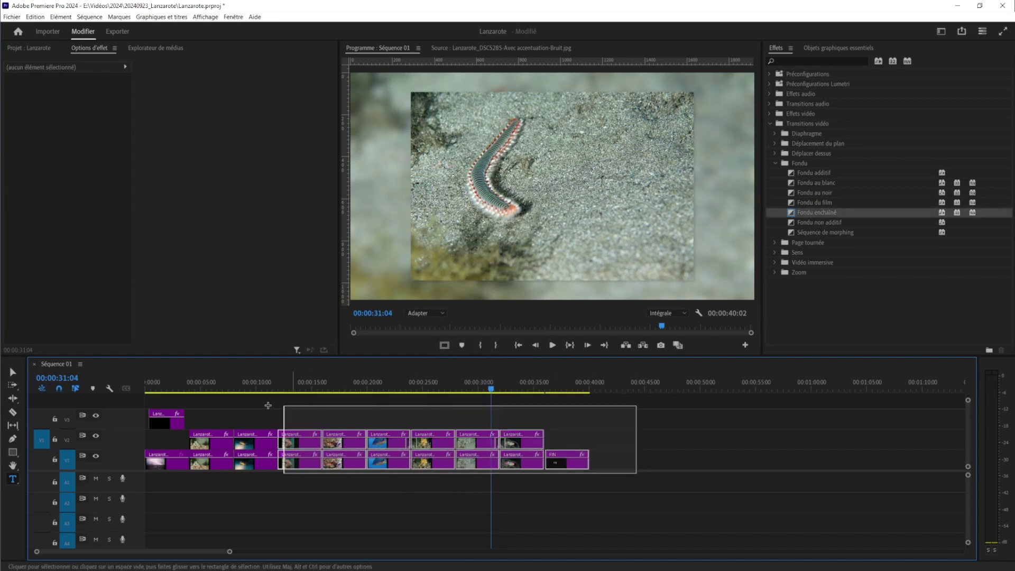
pyautogui.moveTo(216, 401); pyautogui.dragTo(151, 402)
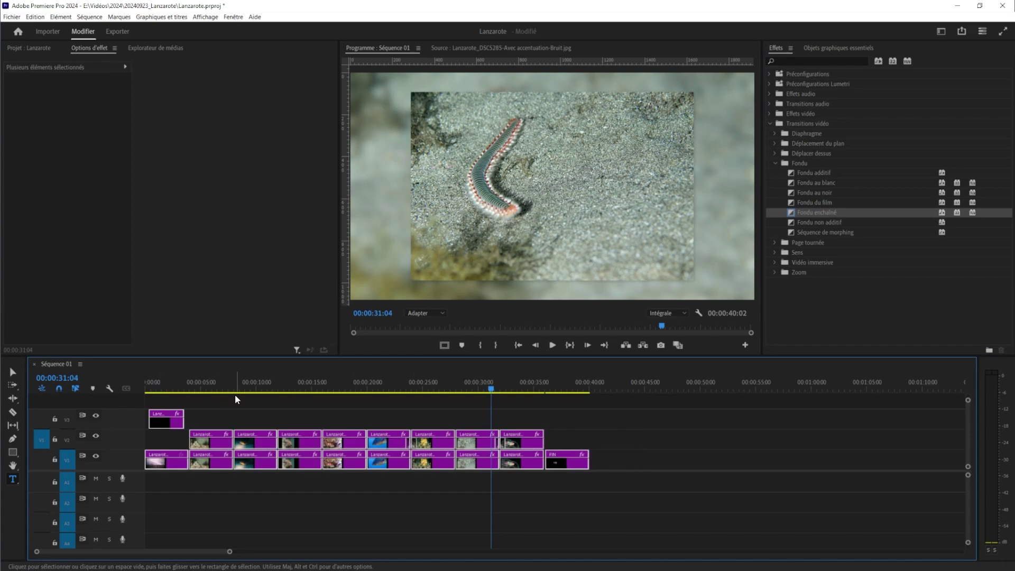
pyautogui.click(88, 19)
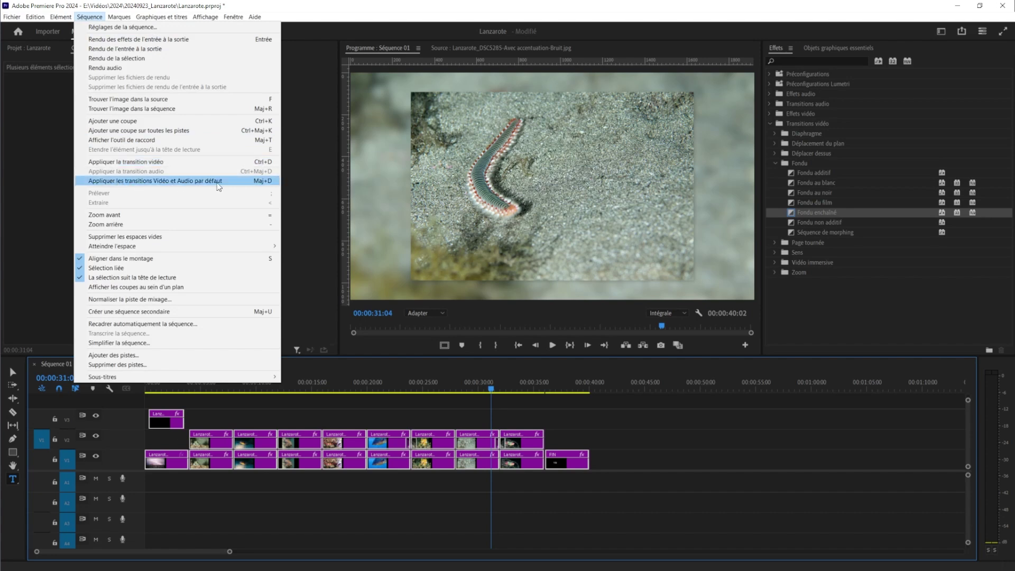
# Step: Apply default transitions to all selected clips and preview the dissolves
pyautogui.click(261, 182)
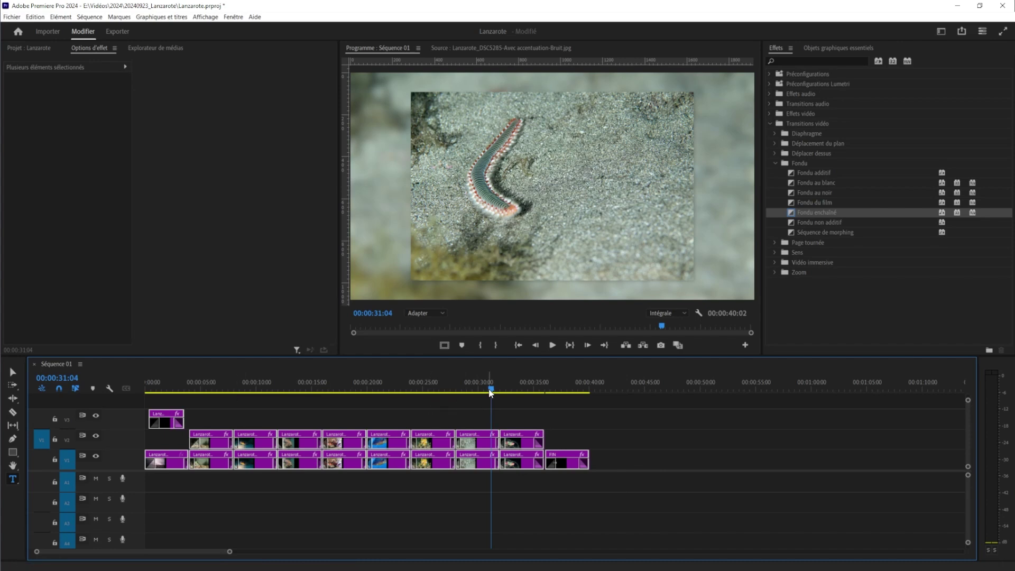
pyautogui.moveTo(491, 392); pyautogui.dragTo(275, 392)
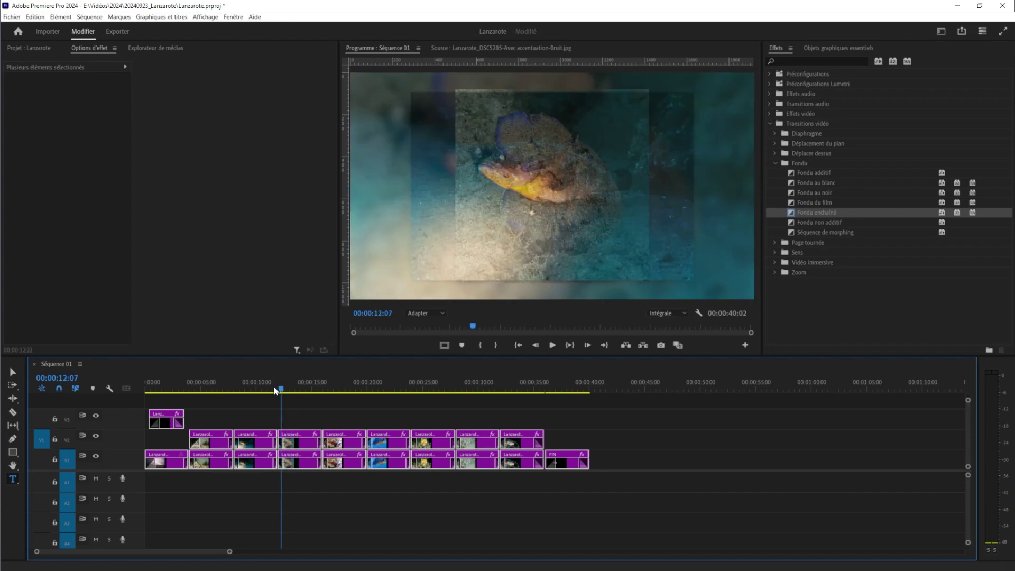
pyautogui.moveTo(275, 391)
pyautogui.mouseDown()
pyautogui.moveTo(229, 390)
pyautogui.moveTo(322, 396)
pyautogui.mouseUp()
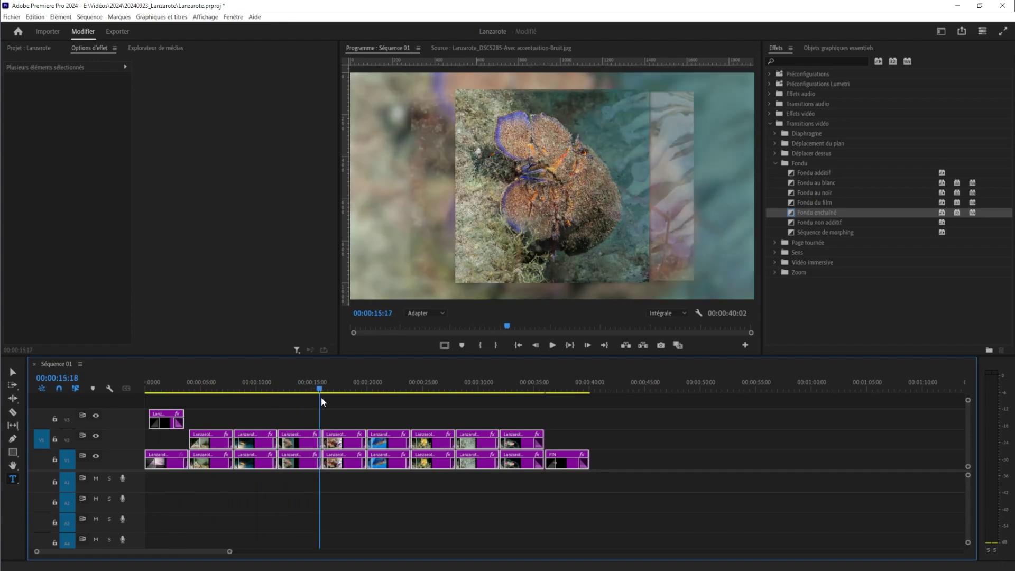
# Step: Return to the Lanzarote 2024 title at 00:00:02:06 and show the Lanzarote project bin
pyautogui.moveTo(322, 397)
pyautogui.mouseDown()
pyautogui.moveTo(475, 427)
pyautogui.moveTo(142, 413)
pyautogui.mouseUp()
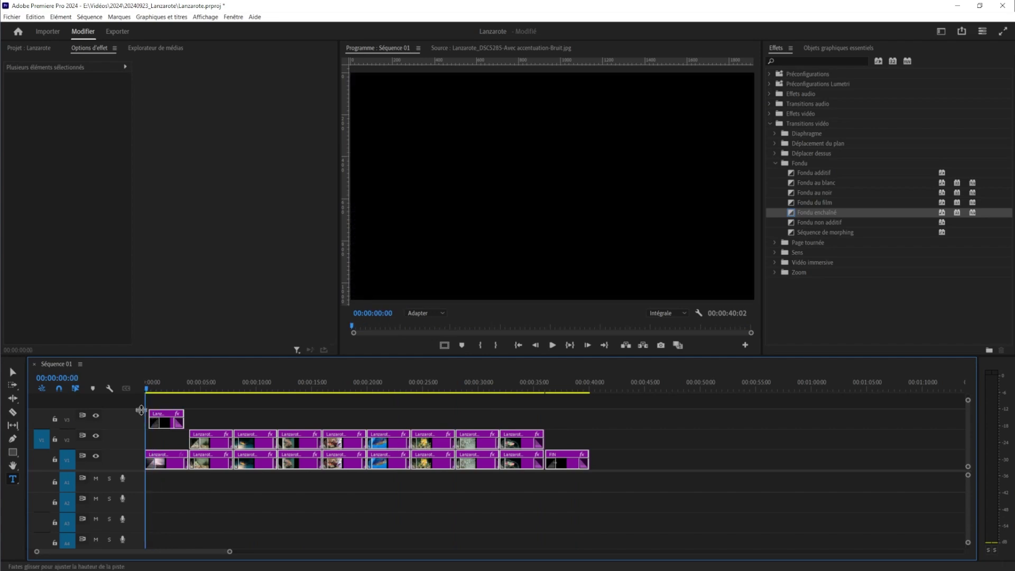
pyautogui.click(171, 390)
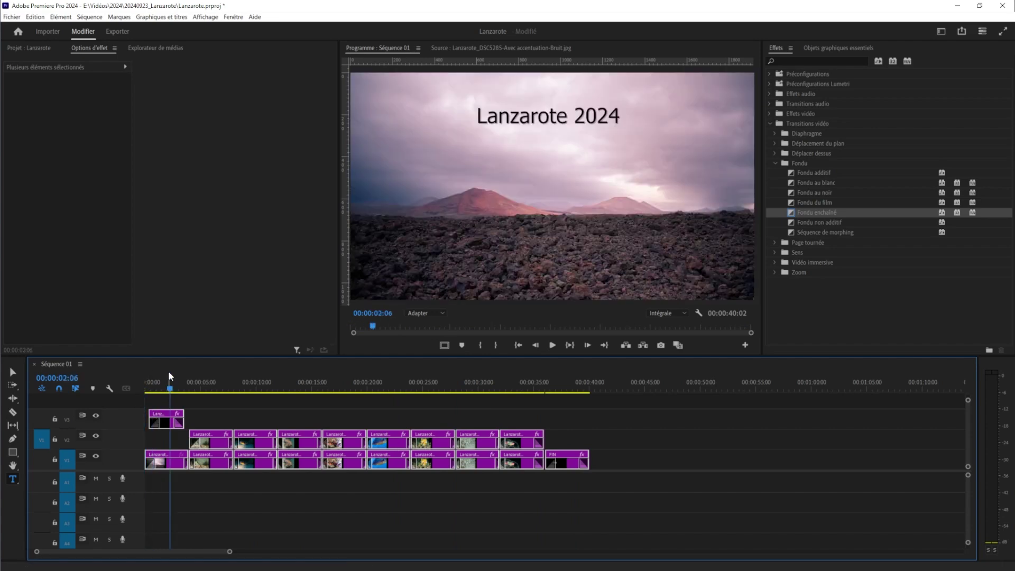
pyautogui.click(30, 49)
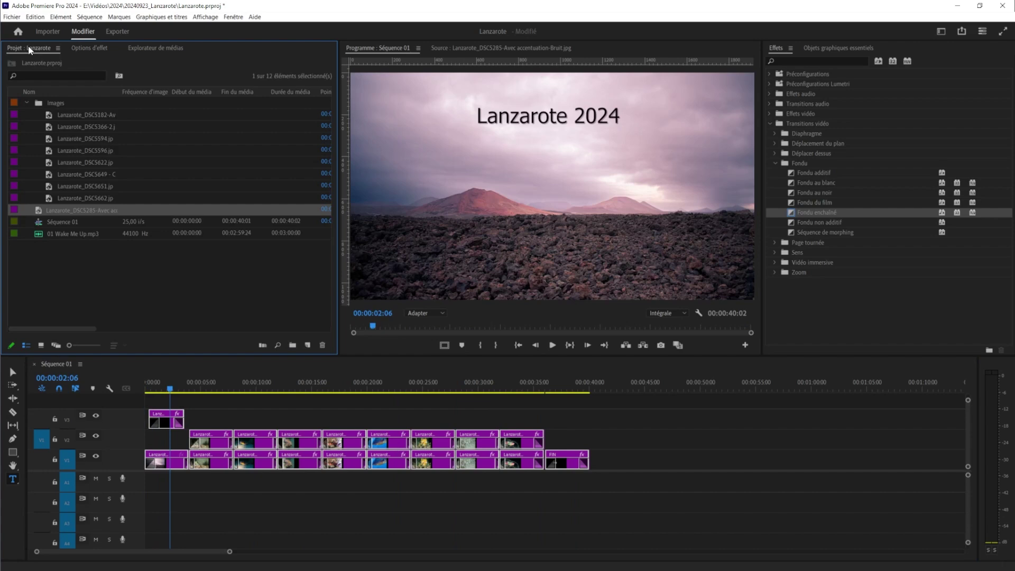
# Step: Place 01 Wake Me Up.mp3 at the start of track A1 and zoom the timeline out
pyautogui.click(80, 235)
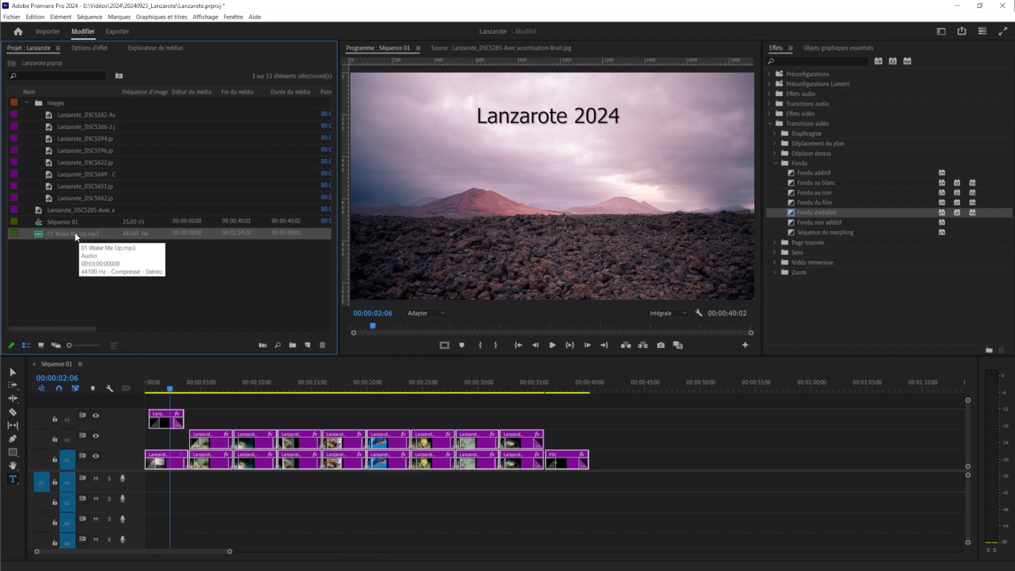
pyautogui.moveTo(74, 234)
pyautogui.mouseDown()
pyautogui.moveTo(154, 347)
pyautogui.moveTo(158, 492)
pyautogui.moveTo(138, 492)
pyautogui.mouseUp()
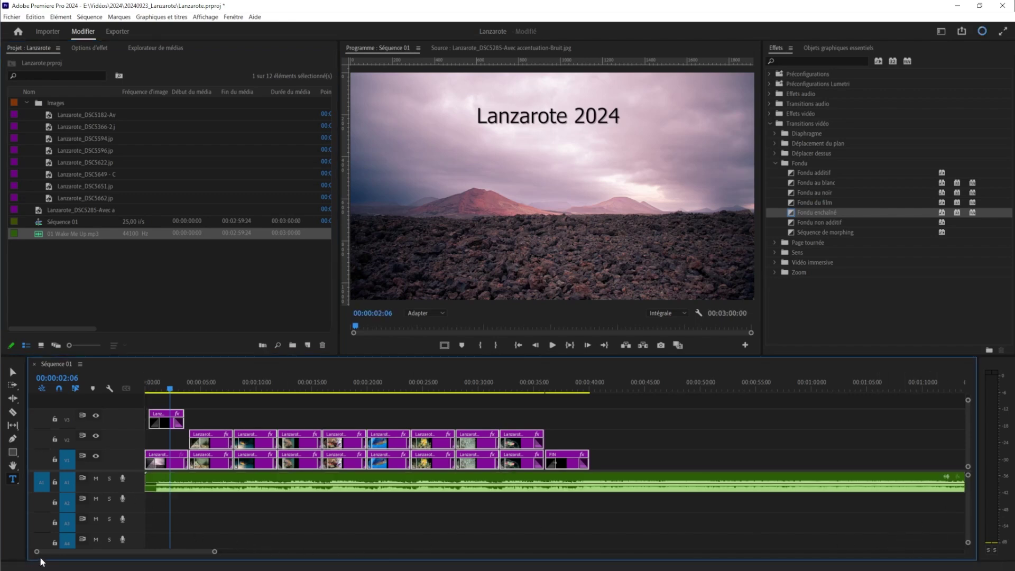
pyautogui.moveTo(215, 555); pyautogui.dragTo(436, 552)
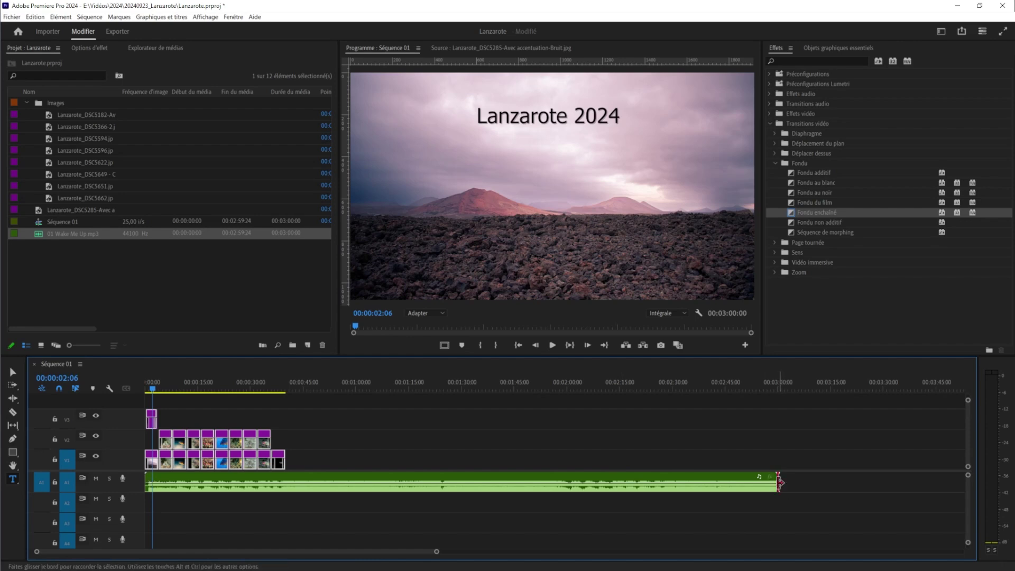
# Step: Trim the music's end to 00:00:40:02 to match the FIN card, then zoom back in
pyautogui.moveTo(780, 482); pyautogui.dragTo(289, 486)
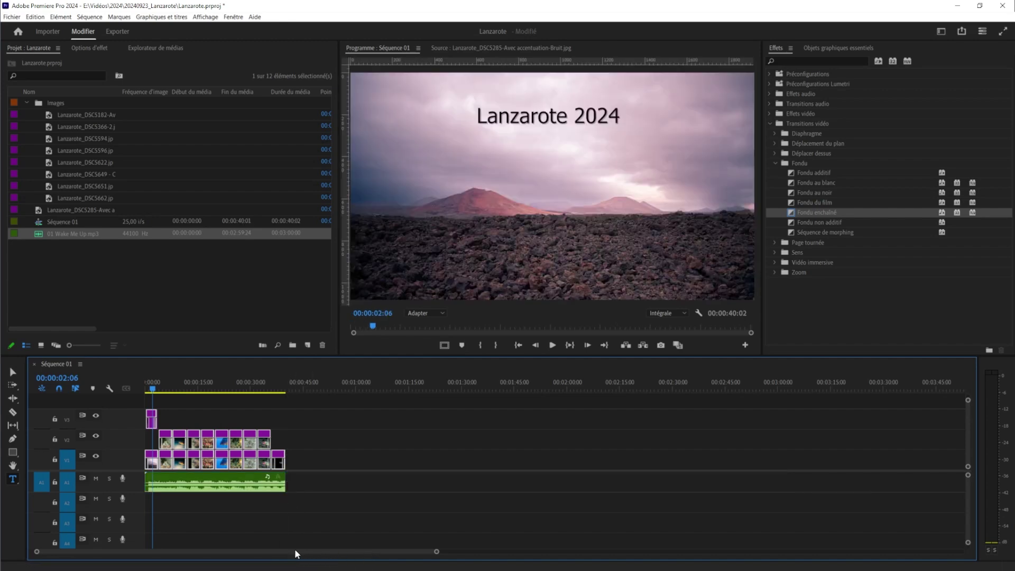
pyautogui.click(438, 551)
pyautogui.moveTo(472, 551); pyautogui.dragTo(121, 545)
pyautogui.moveTo(435, 551); pyautogui.dragTo(301, 546)
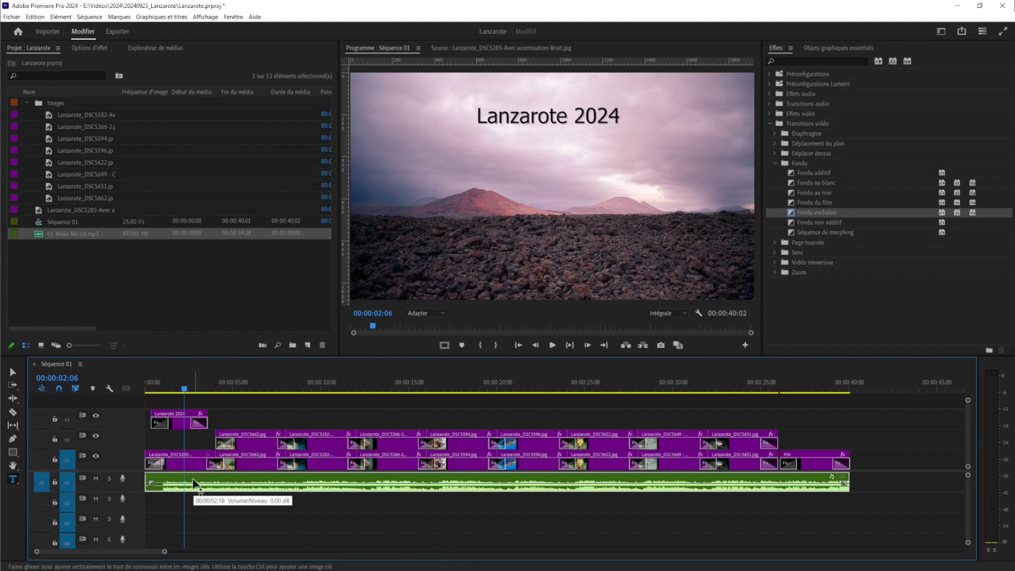
# Step: Add default audio fades to both ends of the music and preview the title dissolving
pyautogui.hotkey('shift', 'd')
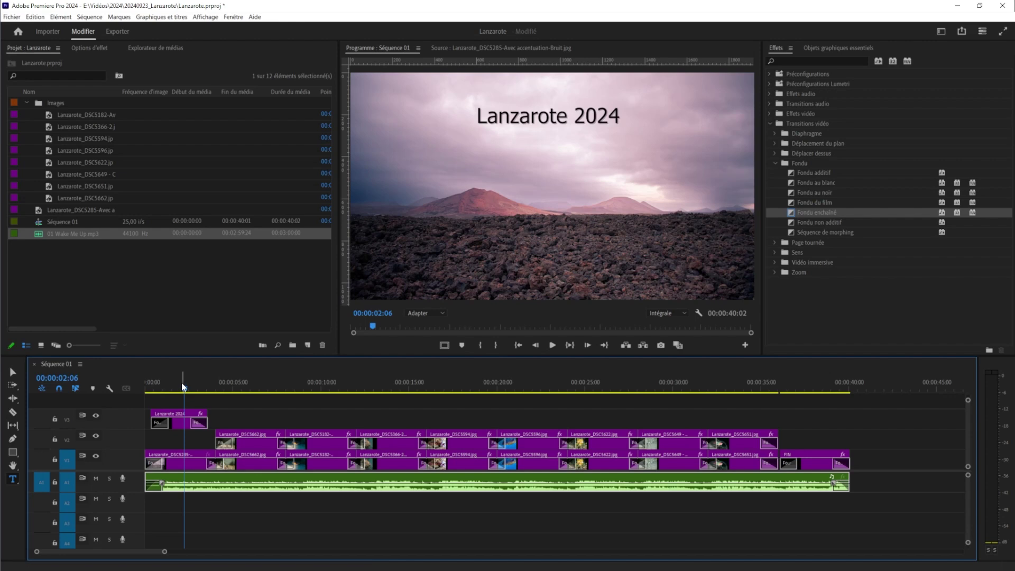
pyautogui.moveTo(184, 391)
pyautogui.mouseDown()
pyautogui.moveTo(613, 433)
pyautogui.moveTo(595, 452)
pyautogui.moveTo(206, 442)
pyautogui.mouseUp()
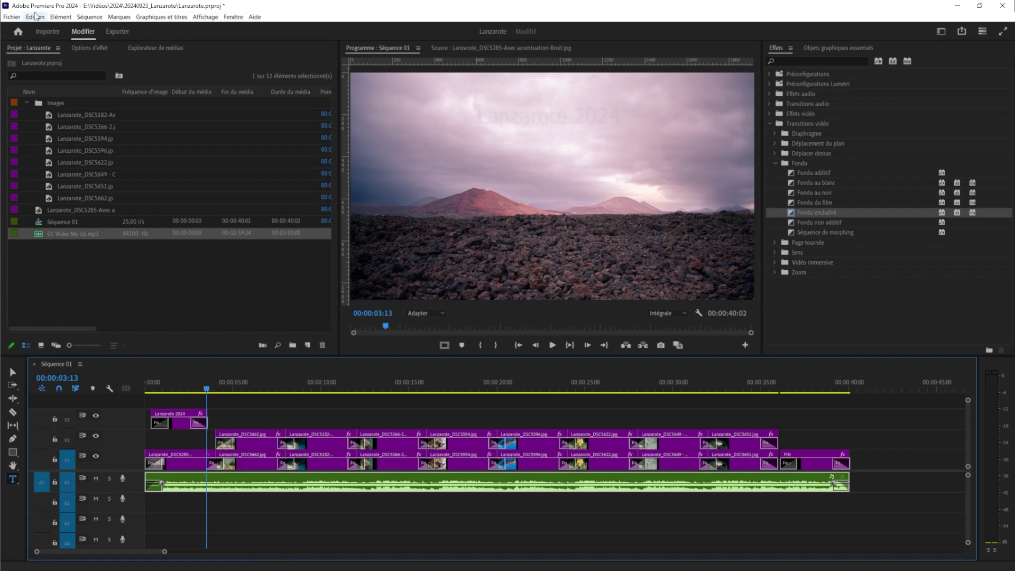
# Step: Save the project, then bring up the Fichier > Exportation submenu
pyautogui.click(10, 17)
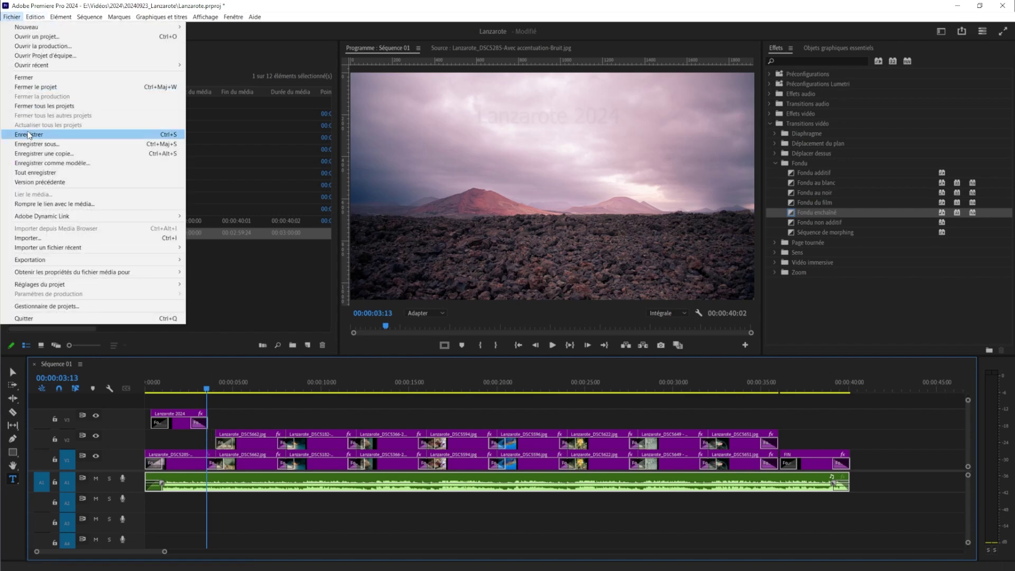
pyautogui.click(167, 135)
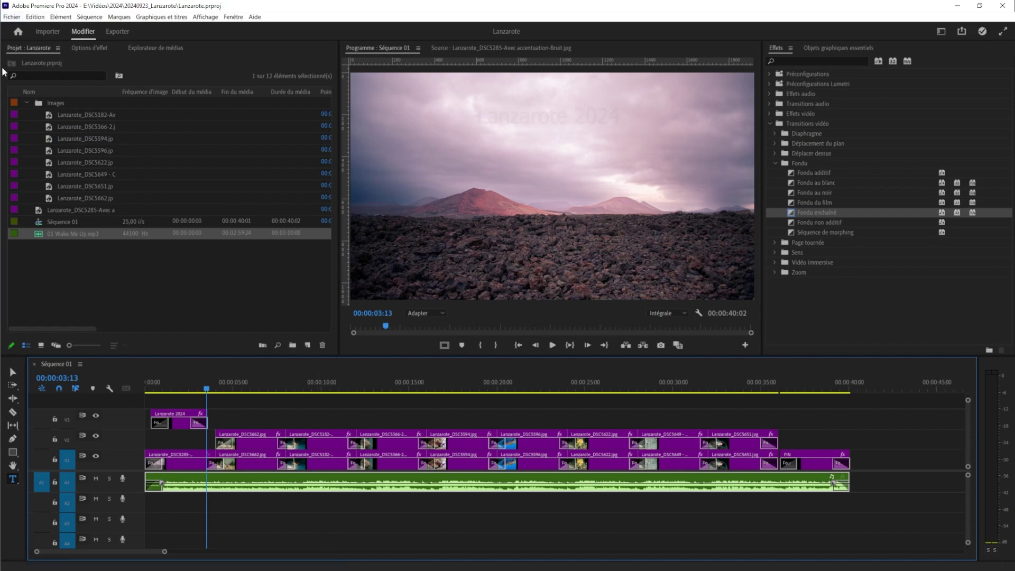
pyautogui.click(18, 18)
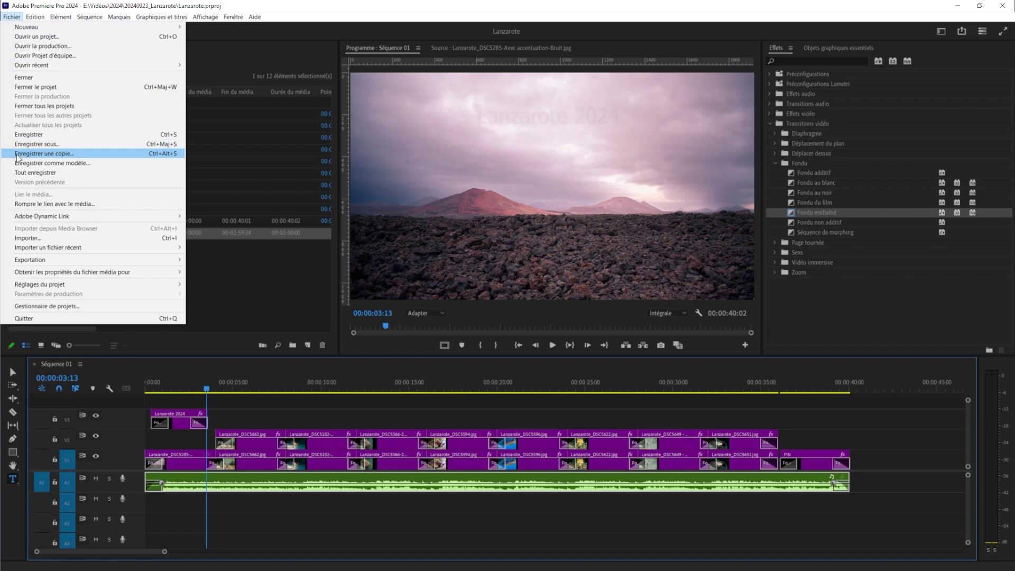
pyautogui.moveTo(28, 260)
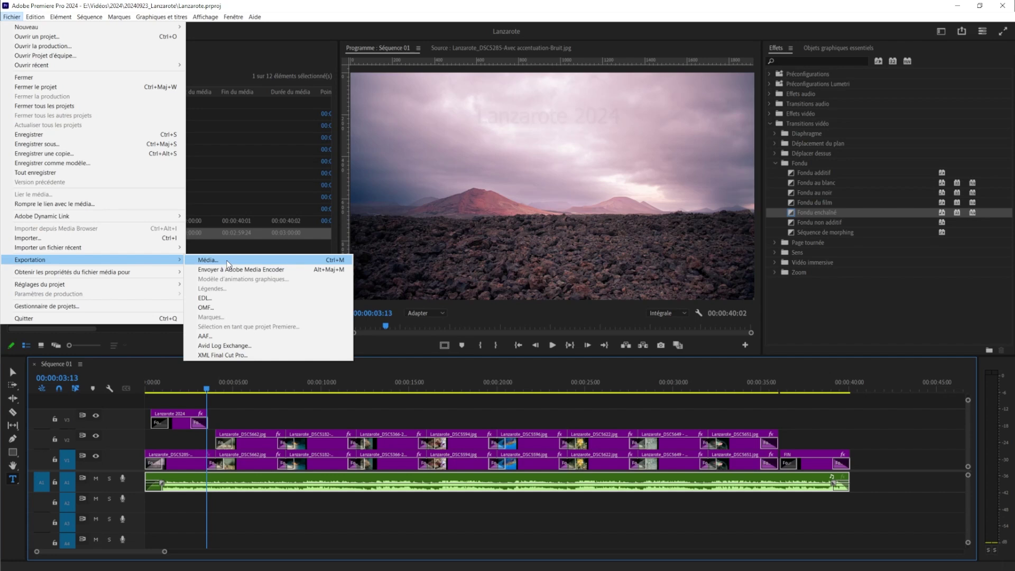
# Step: Open the media export settings and rename the output file to 'Lanzarote'
pyautogui.click(228, 262)
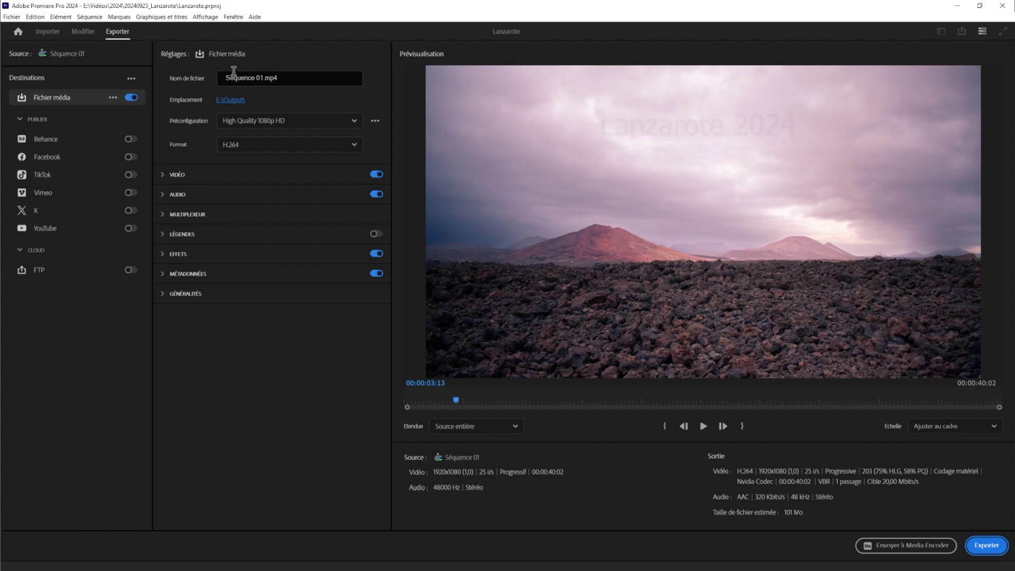
pyautogui.moveTo(224, 78); pyautogui.dragTo(263, 79)
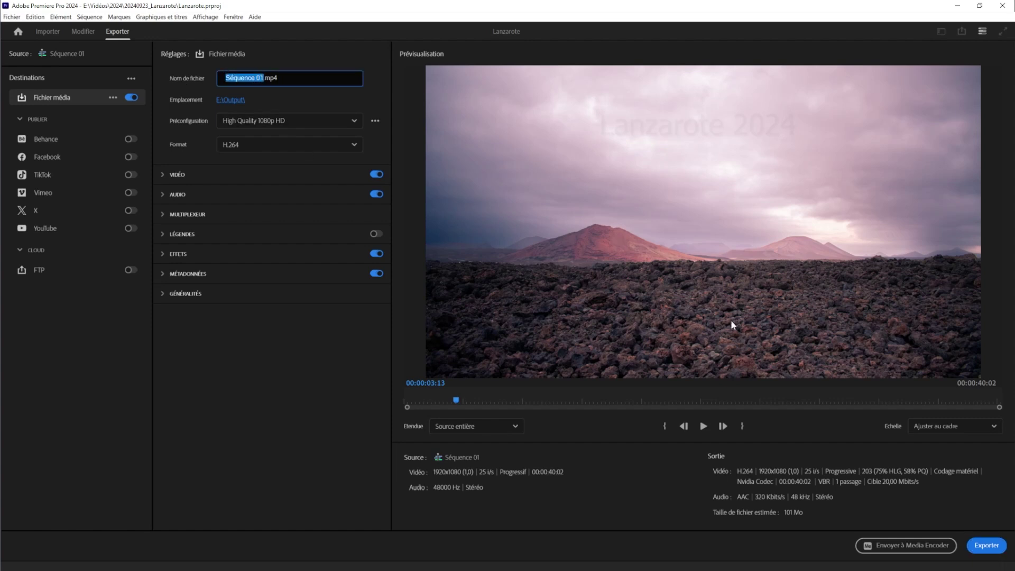
pyautogui.write('Lanzarote')
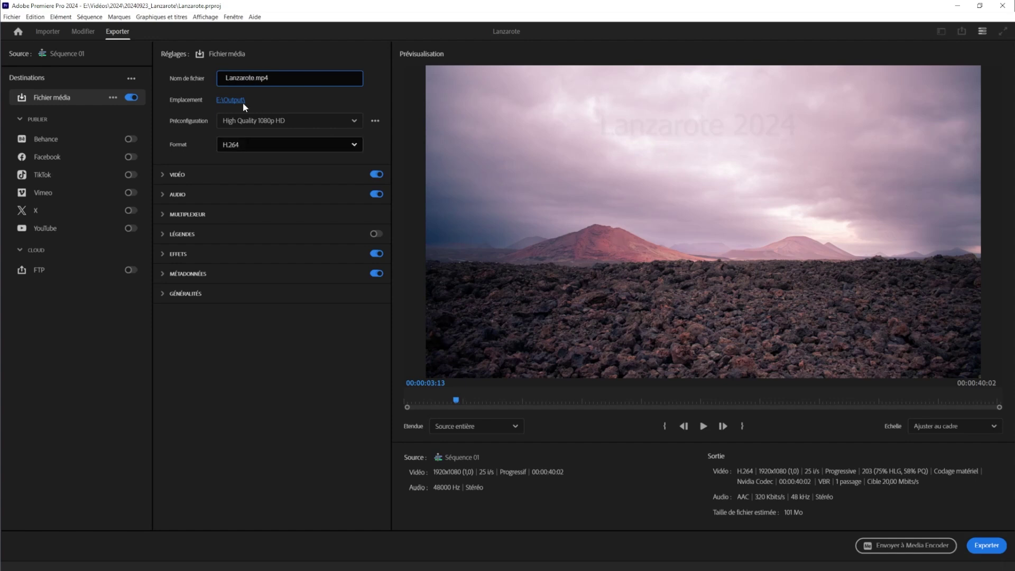
# Step: Confirm the output location is E:\Output, then close the Save dialog unchanged
pyautogui.click(230, 100)
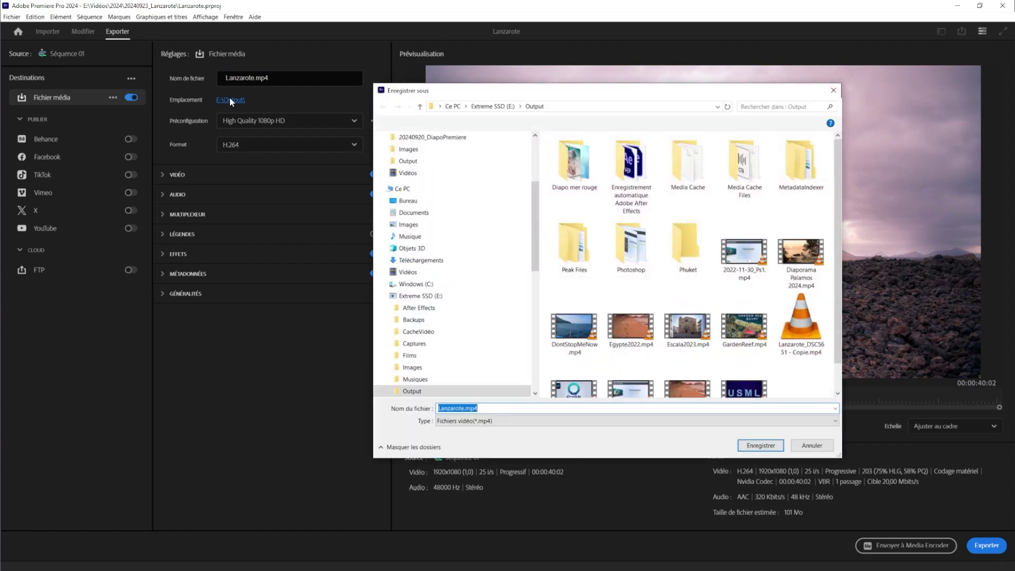
pyautogui.scroll(-1, 710, 252)
pyautogui.scroll(1, 708, 249)
pyautogui.scroll(-1, 709, 249)
pyautogui.scroll(1, 709, 249)
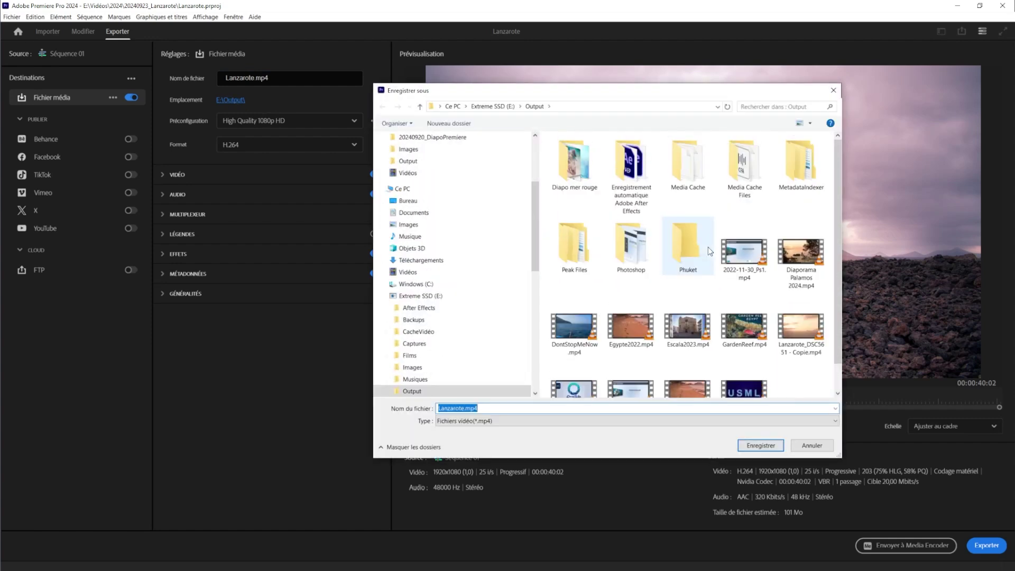
pyautogui.click(834, 89)
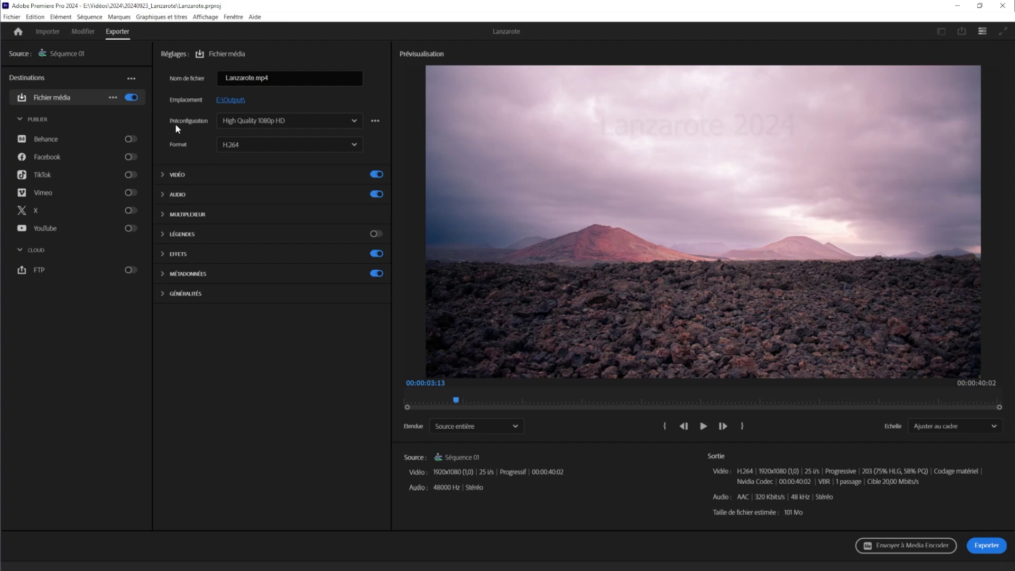
# Step: Export the slideshow to Lanzarote.mp4 with the High Quality 1080p HD H.264 preset
pyautogui.moveTo(236, 127)
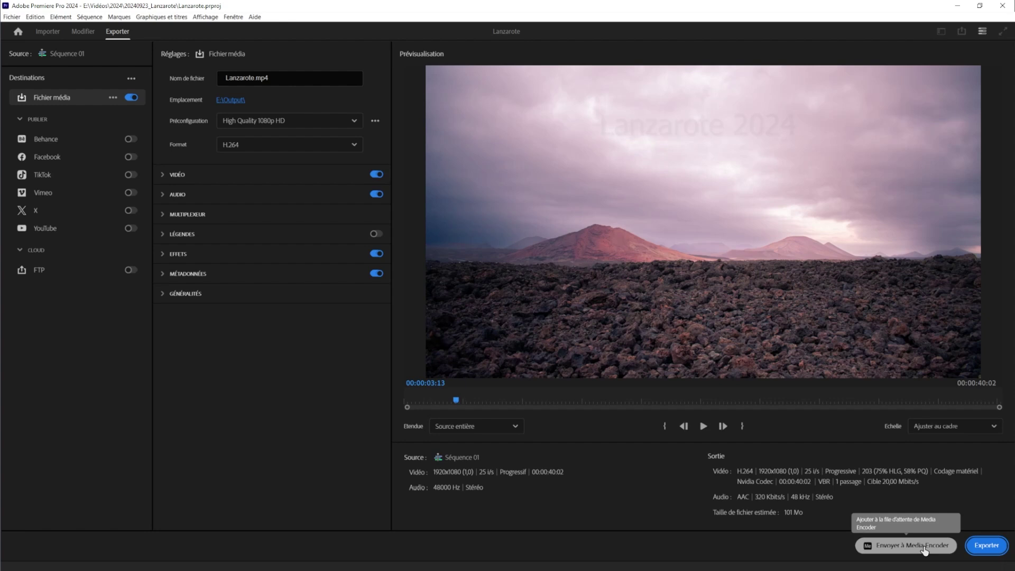
pyautogui.click(979, 547)
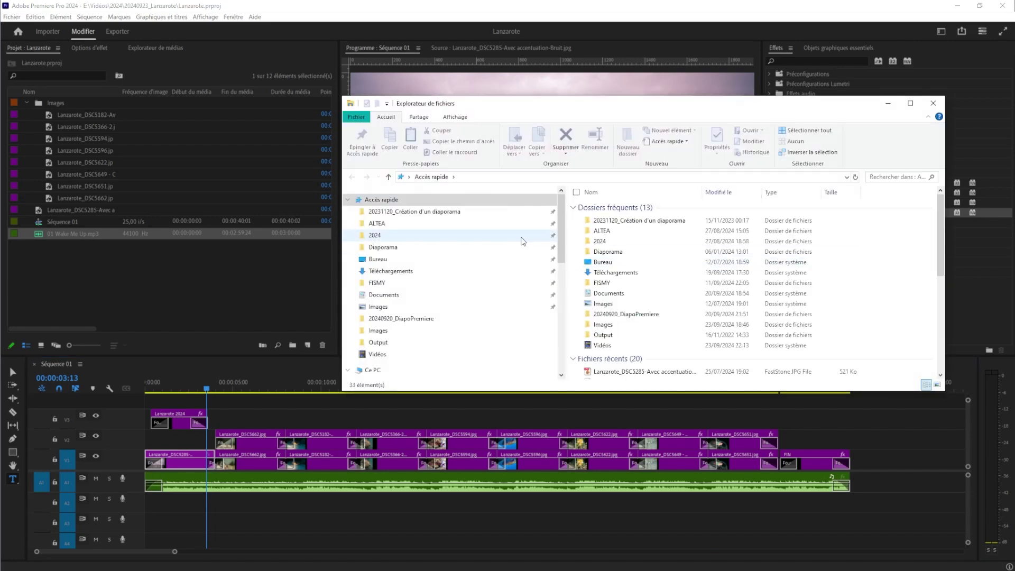
# Step: Open the Output folder on Extreme SSD (E:) and sort files by date, newest first
pyautogui.scroll(-5, 496, 241)
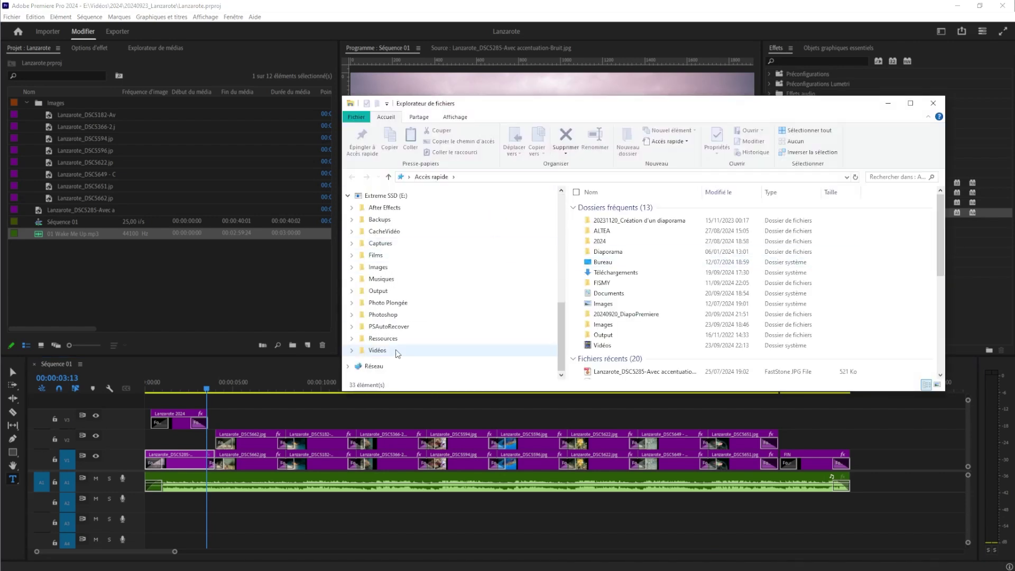
pyautogui.click(390, 197)
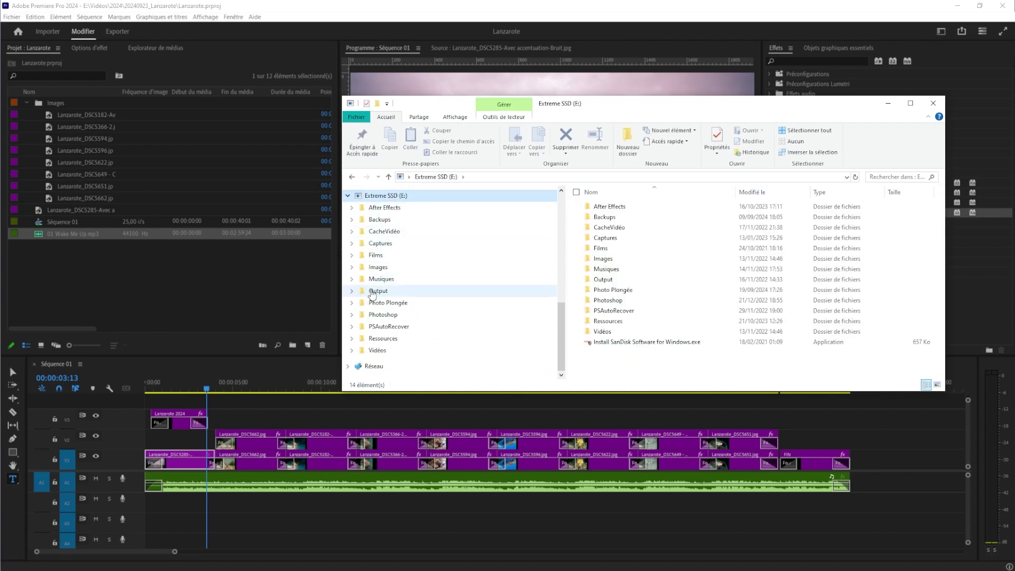
pyautogui.click(374, 292)
pyautogui.click(810, 198)
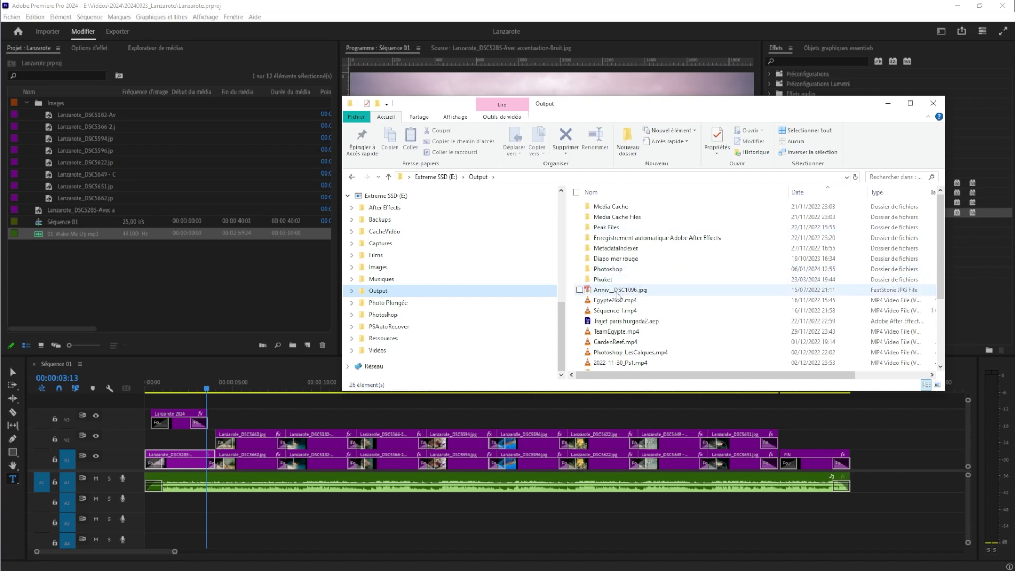
pyautogui.scroll(-3, 637, 323)
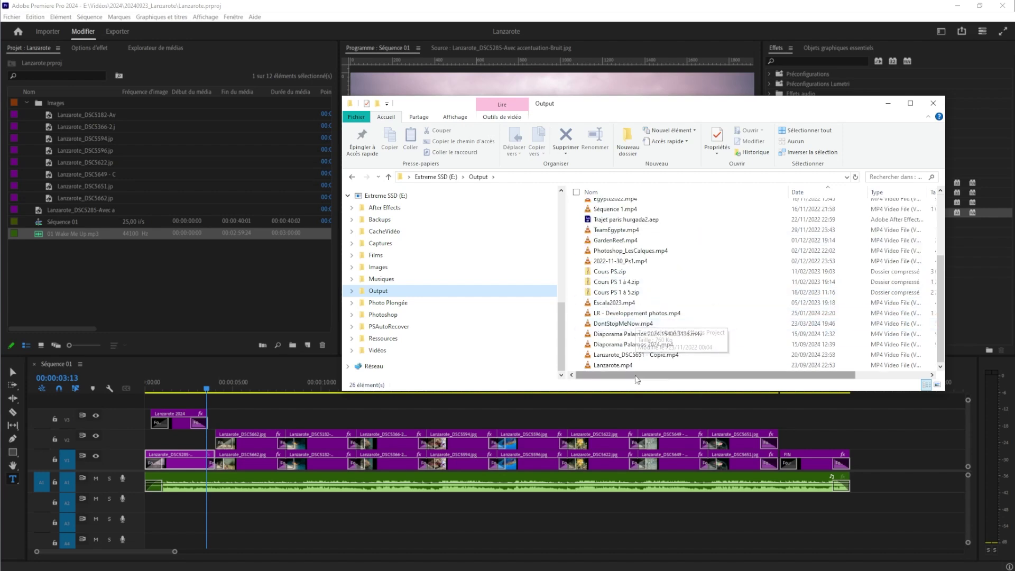
pyautogui.click(807, 196)
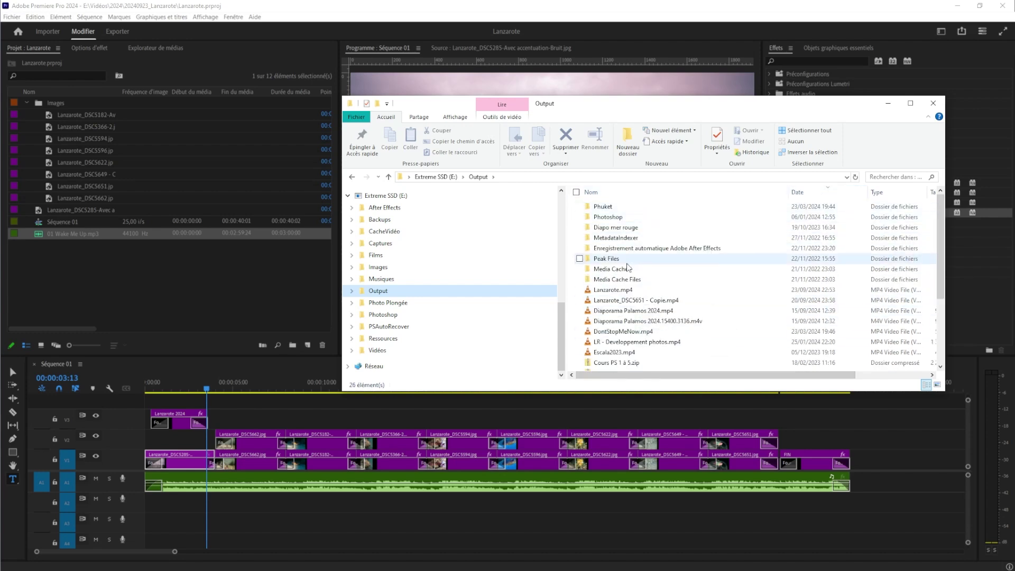
# Step: Widen the file list and play Lanzarote.mp4 in VLC
pyautogui.click(597, 291)
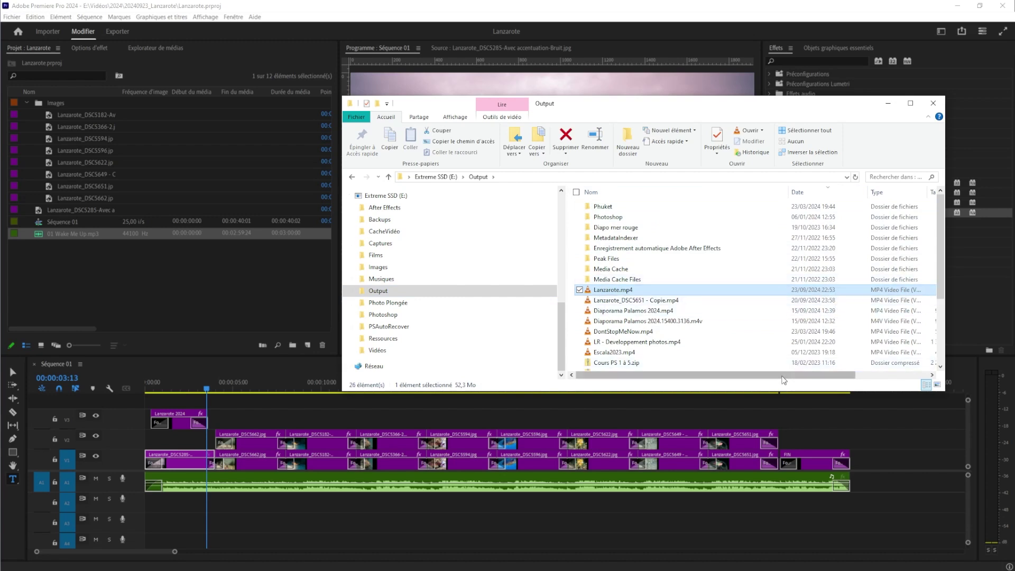
pyautogui.moveTo(786, 375); pyautogui.dragTo(860, 379)
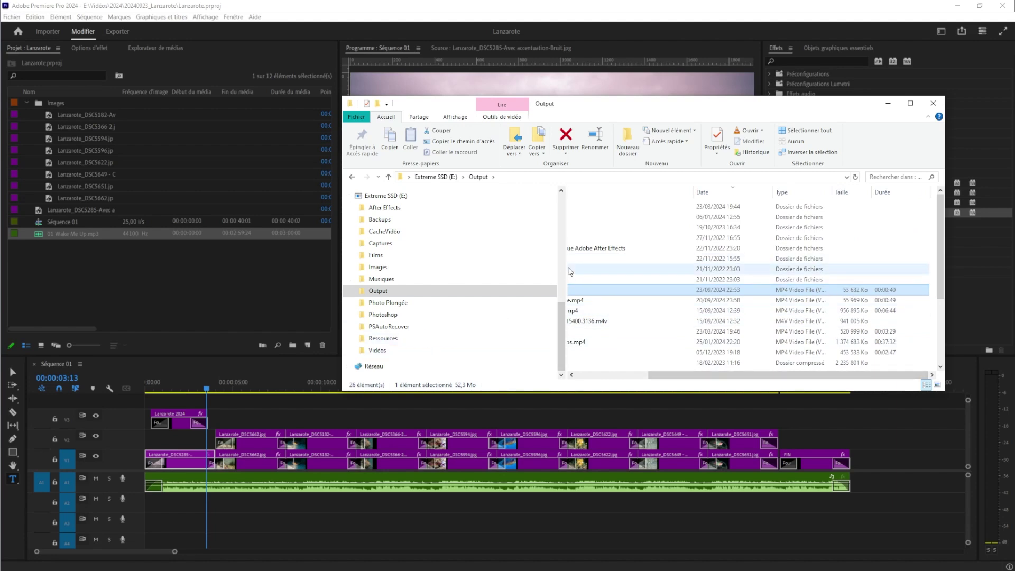
pyautogui.moveTo(565, 272); pyautogui.dragTo(405, 285)
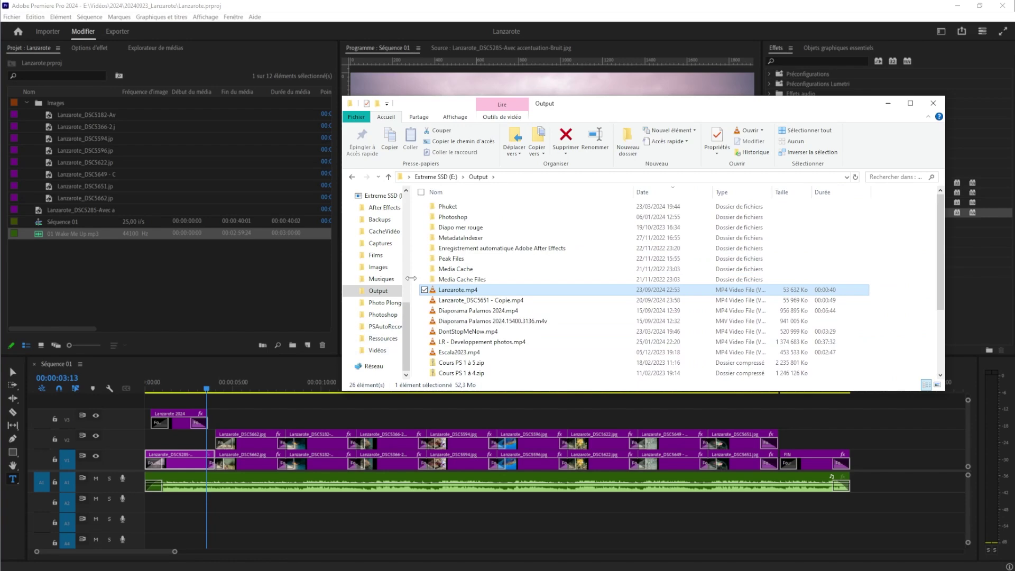
pyautogui.doubleClick(447, 292)
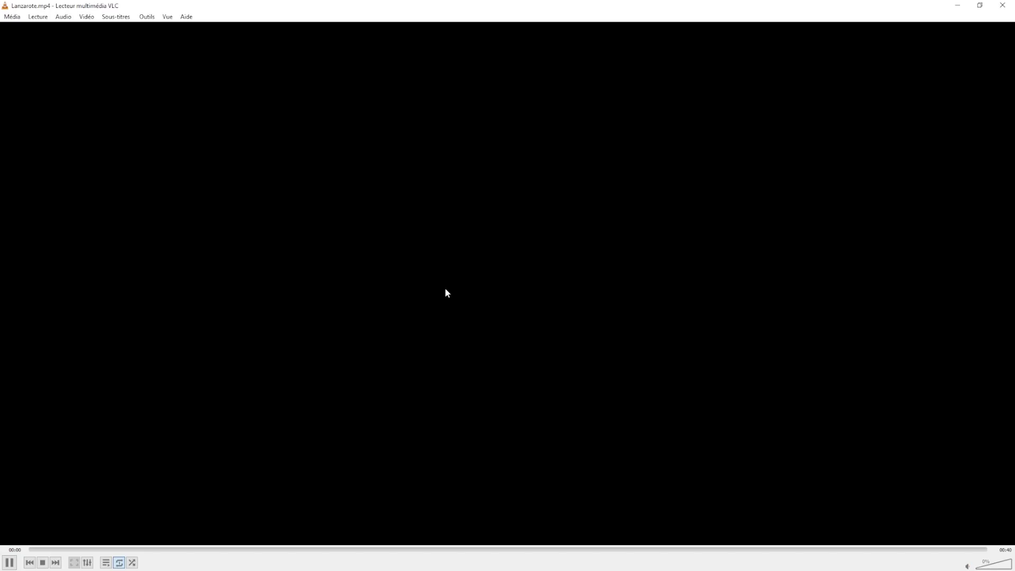